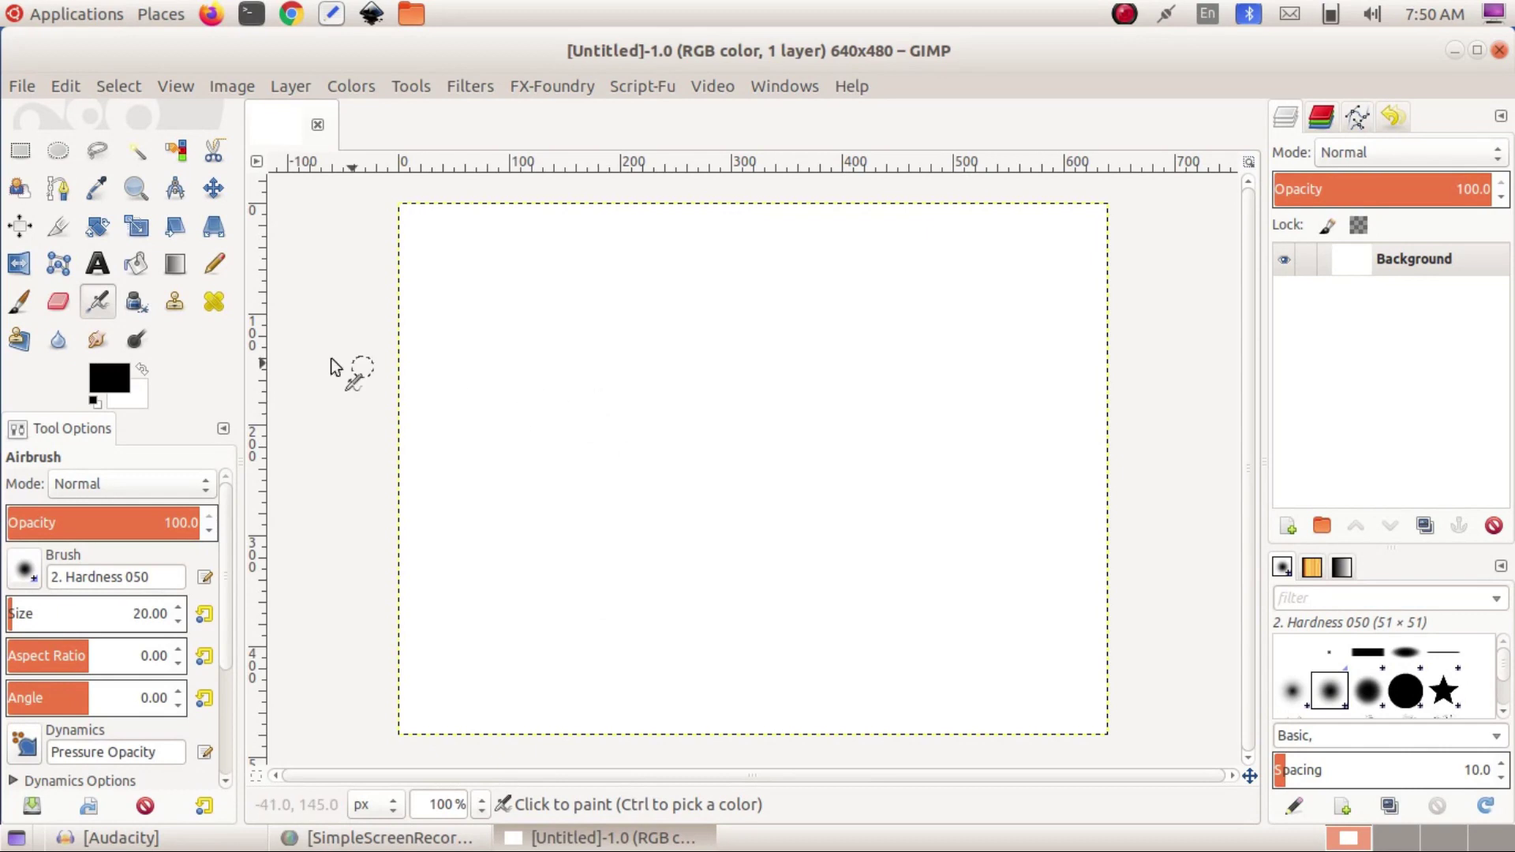
# Make a rectangular selection starting at about 66, 57 px on the Background layer and bucket-fill it with black
pyautogui.click(20, 152)
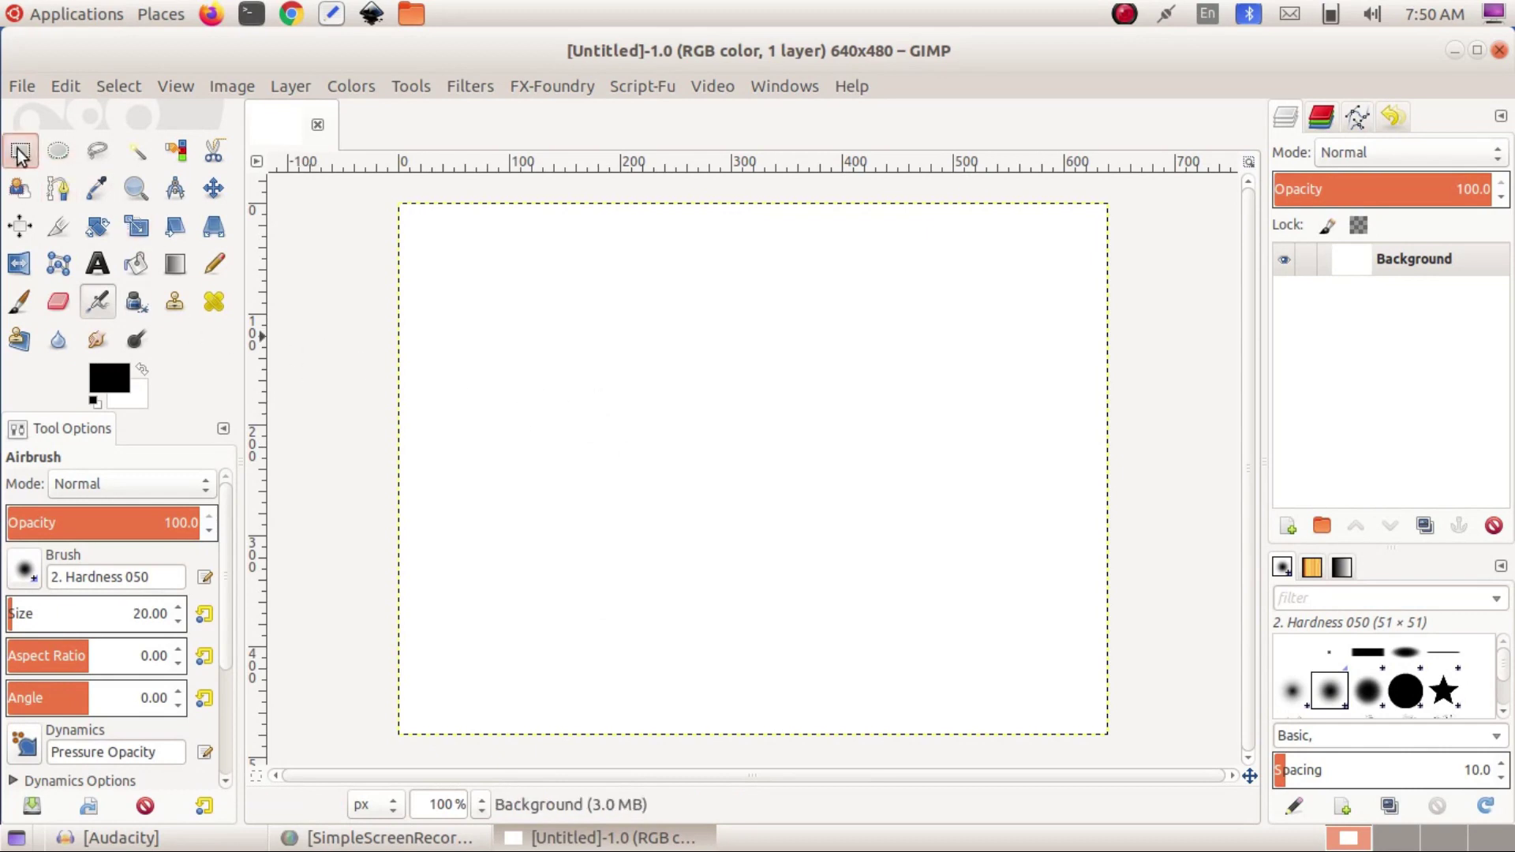
pyautogui.moveTo(471, 266); pyautogui.dragTo(698, 465)
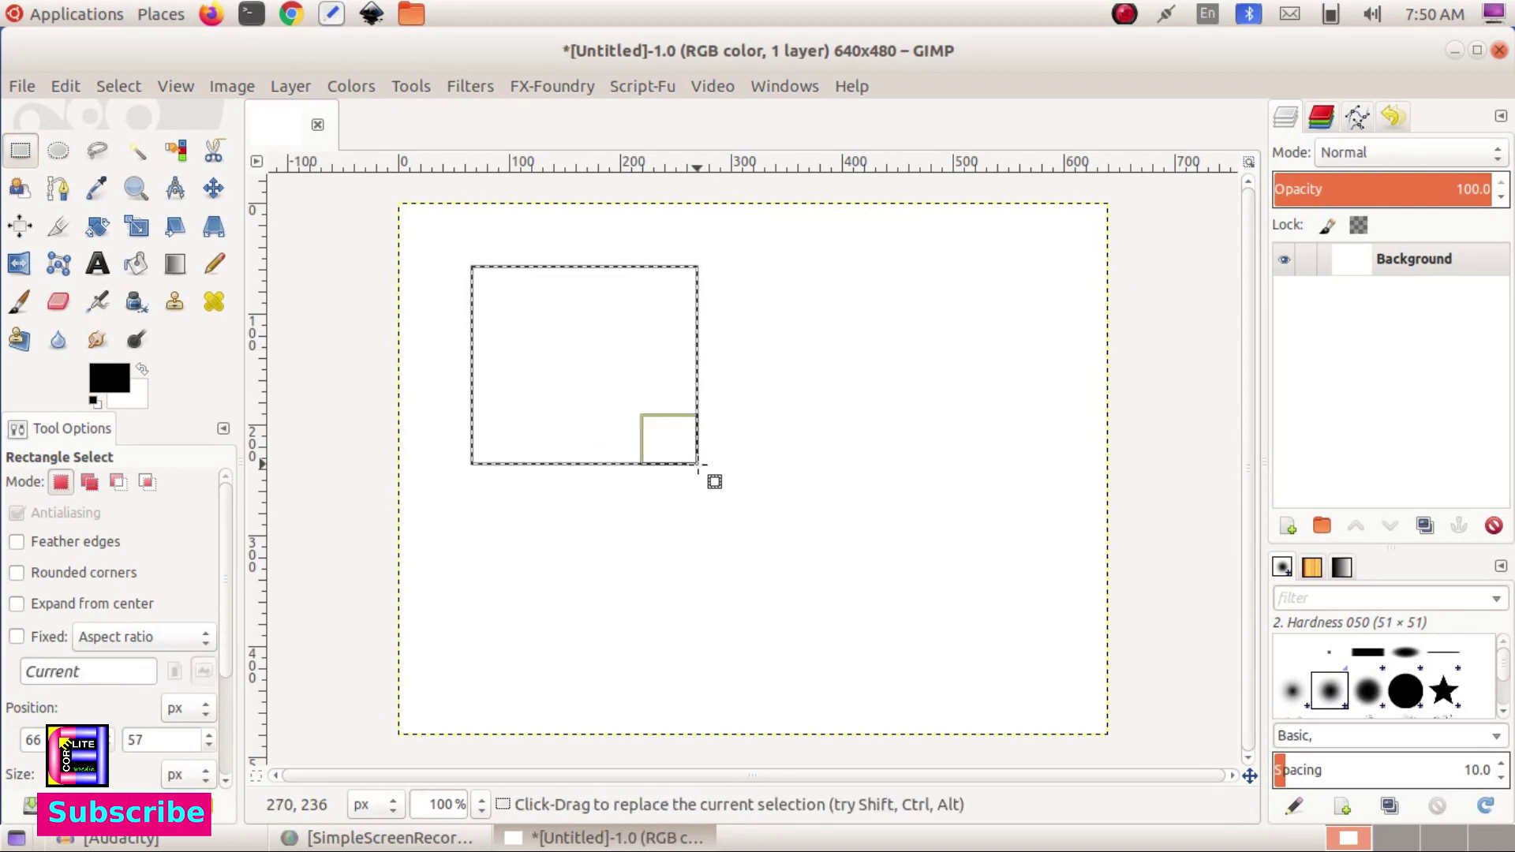
pyautogui.click(136, 264)
pyautogui.click(538, 337)
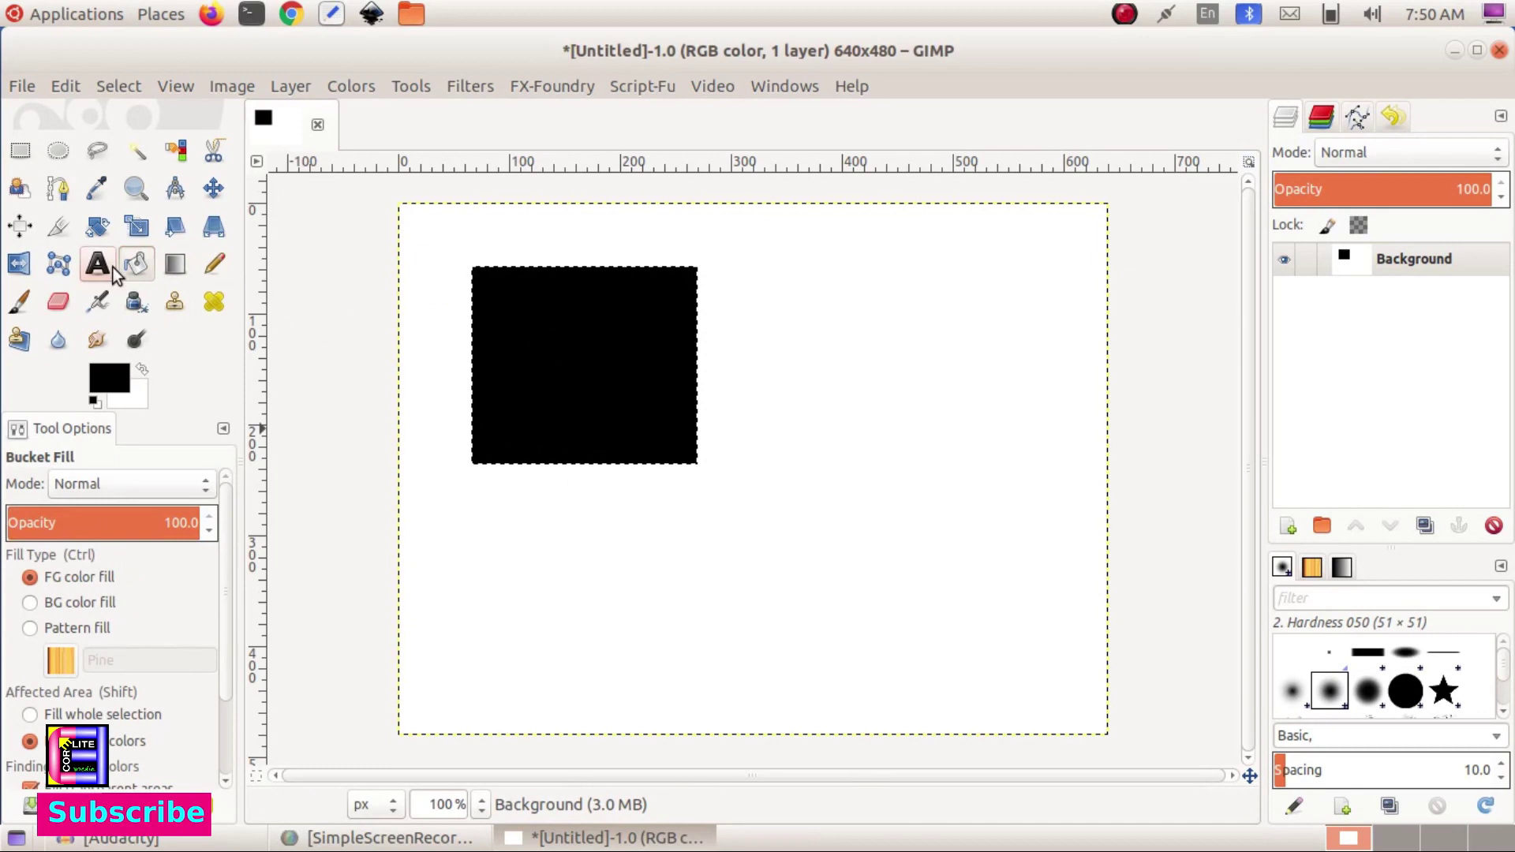
# Make an elliptical selection of about 302 × 211 px beside the black rectangle and fill it with cyan 08edea
pyautogui.click(58, 150)
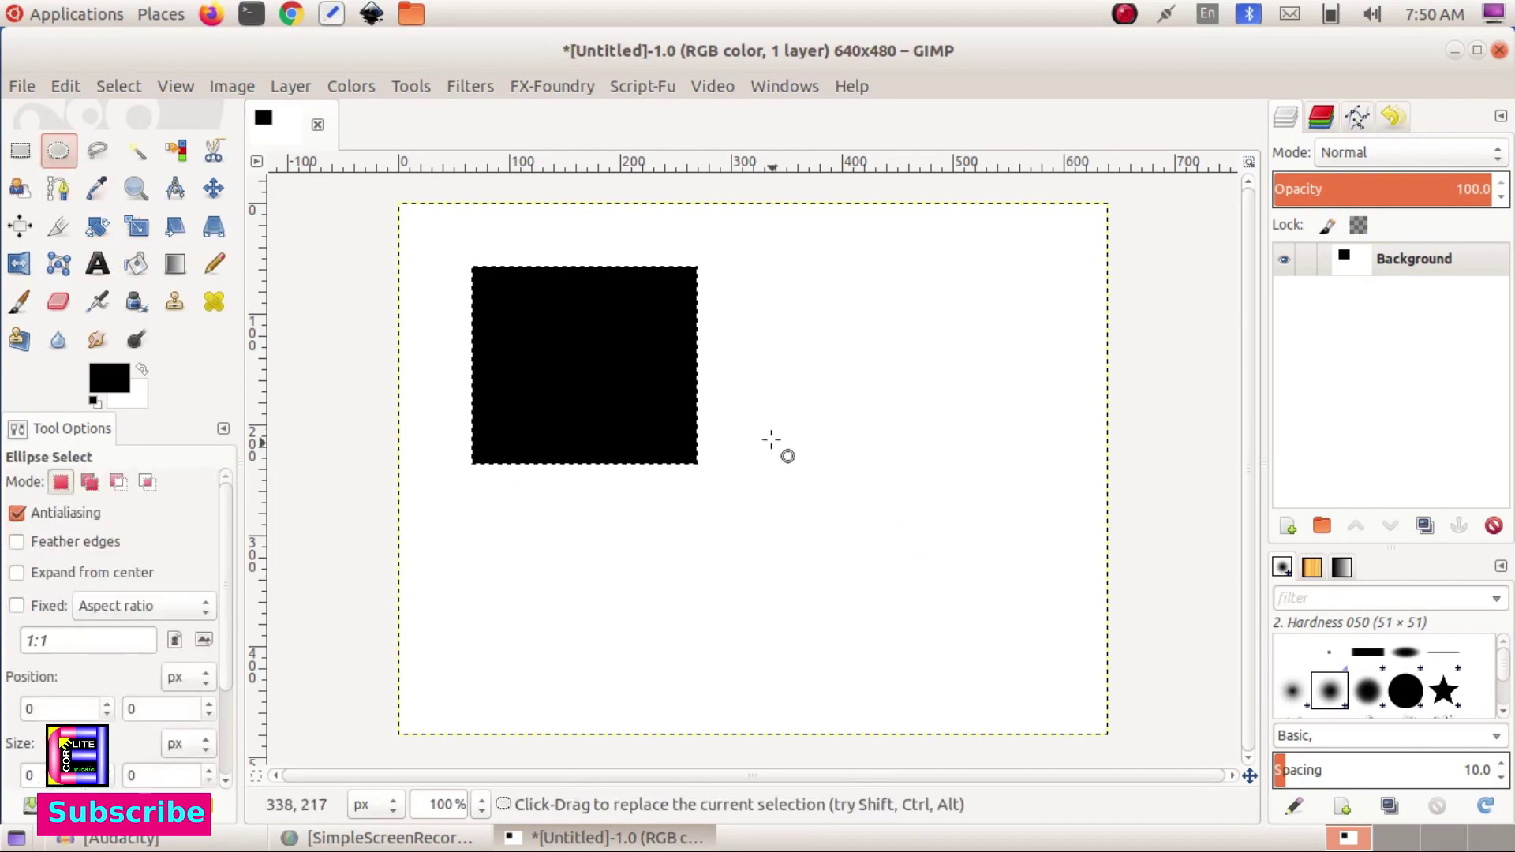
pyautogui.moveTo(697, 372); pyautogui.dragTo(1031, 606)
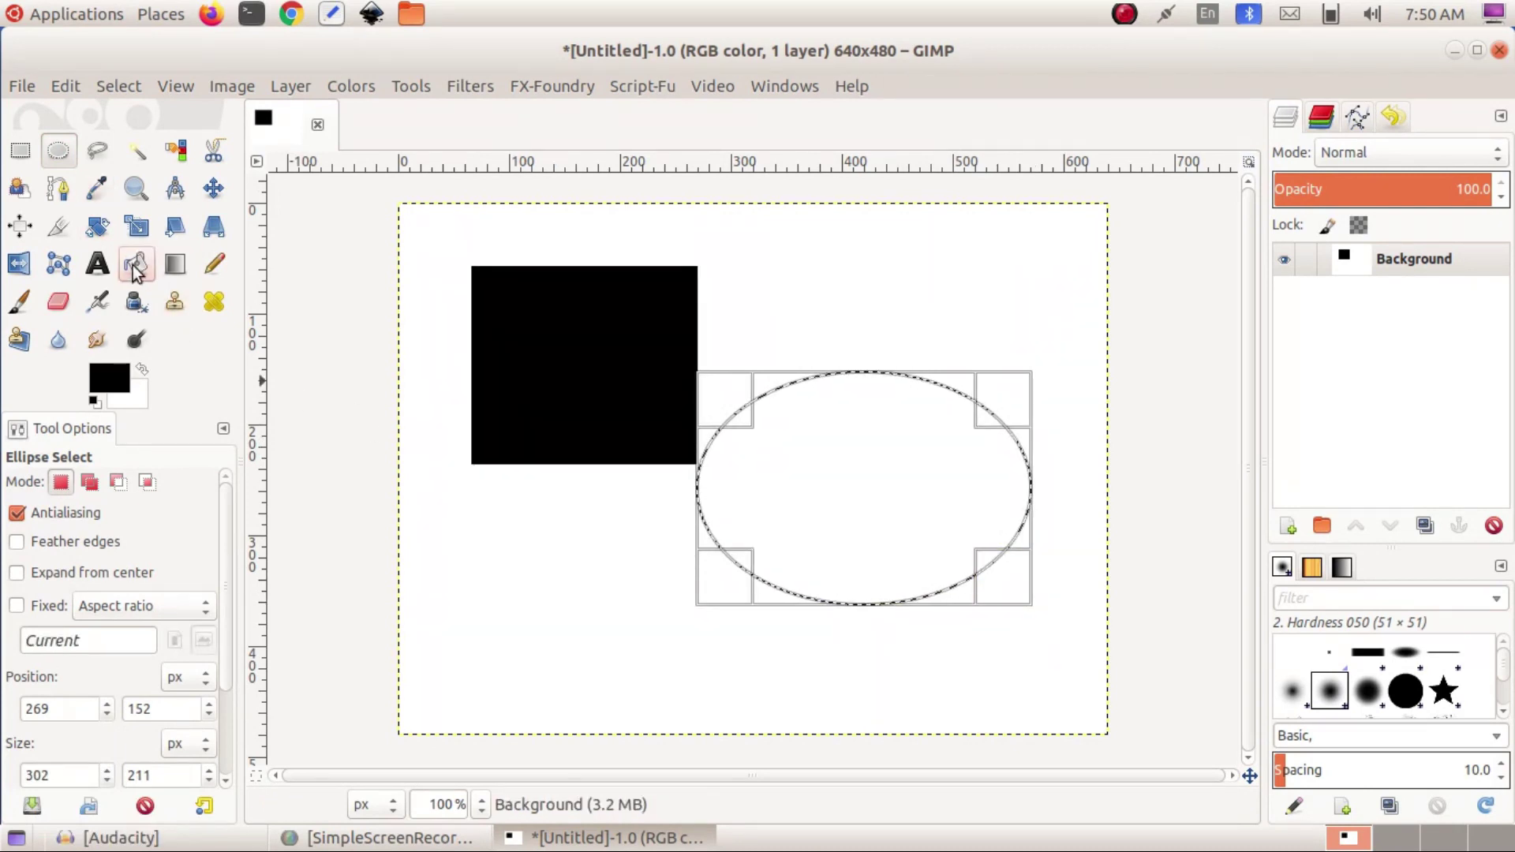
pyautogui.click(134, 263)
pyautogui.click(109, 386)
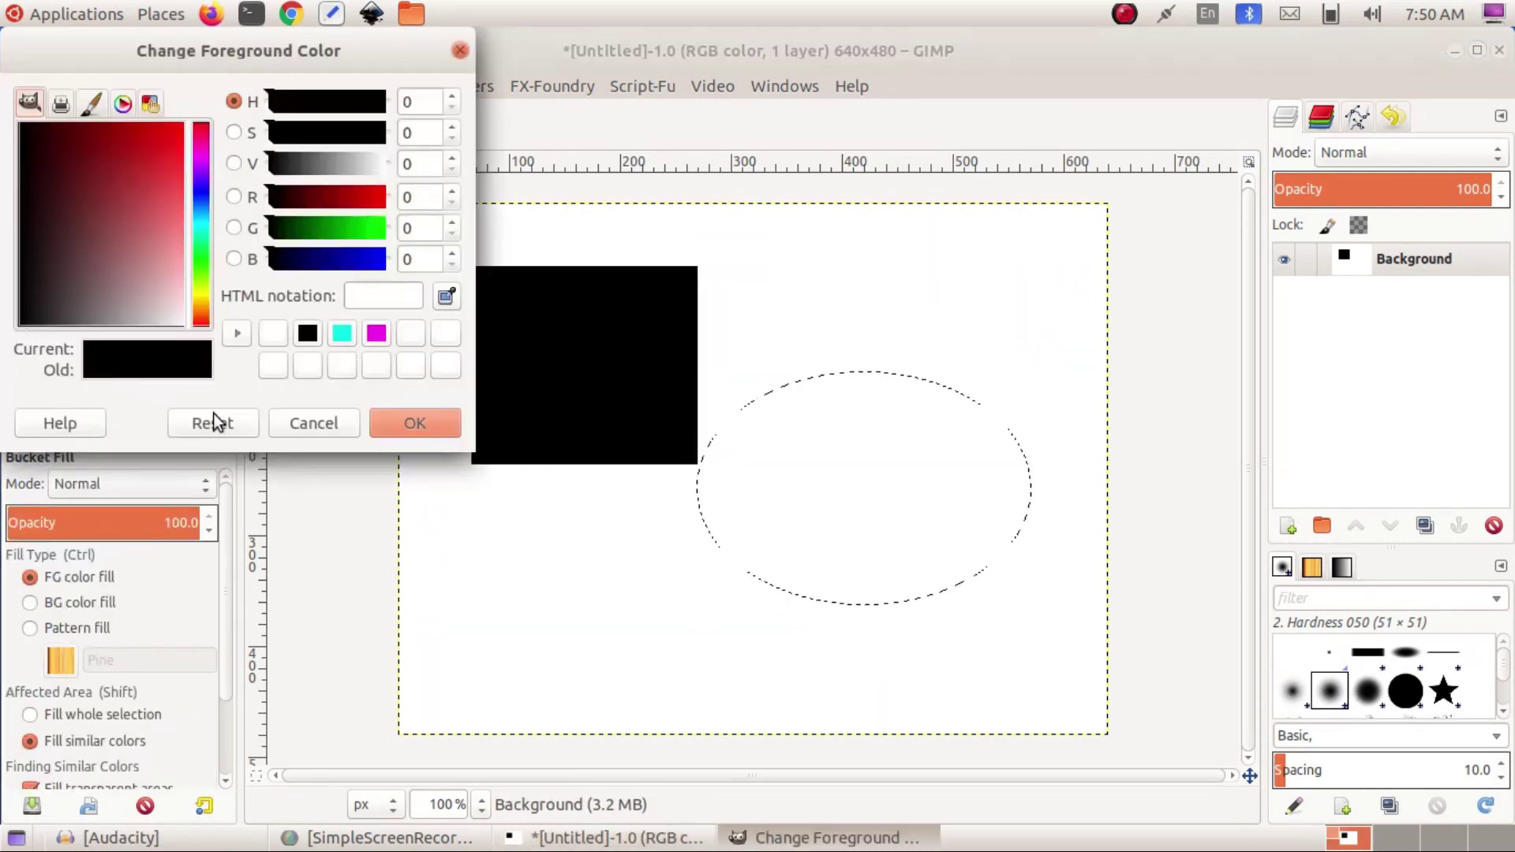
pyautogui.click(342, 333)
pyautogui.click(792, 471)
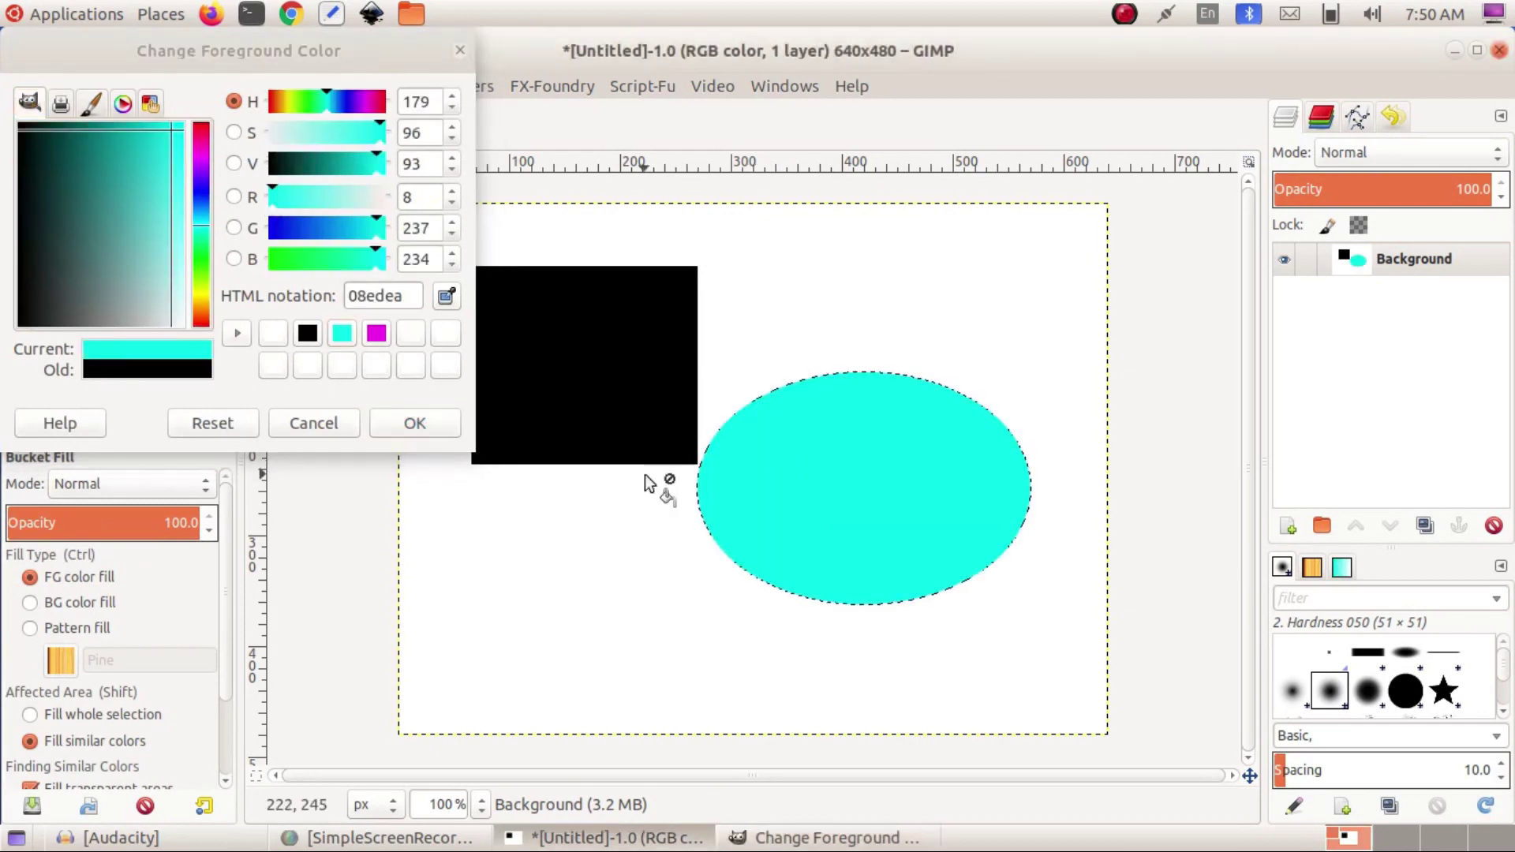
pyautogui.click(405, 423)
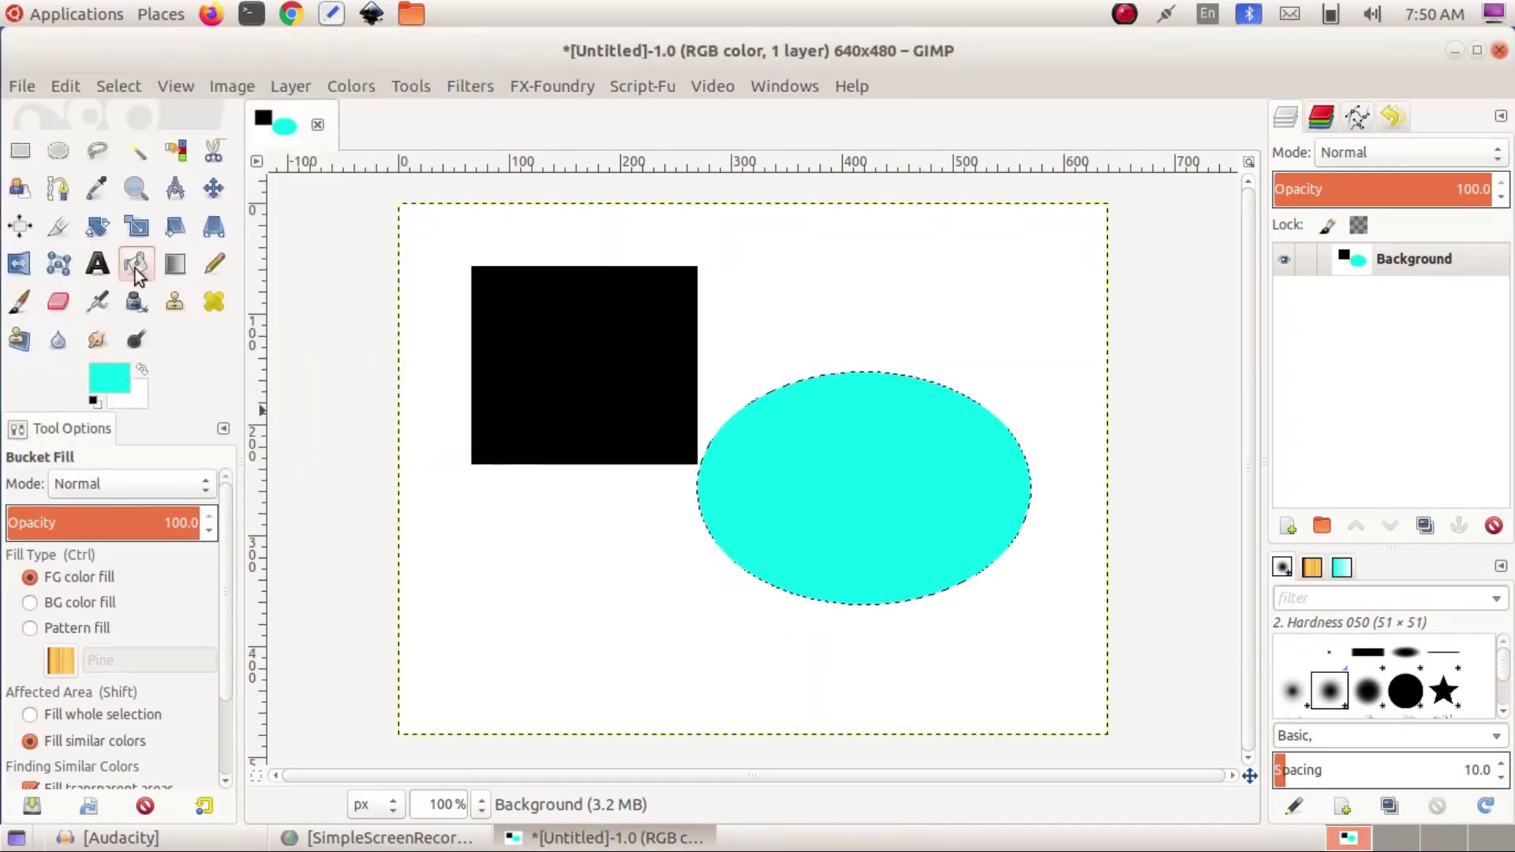
# Select a rectangle from about 153, 197 px overlapping the black rectangle and cyan ellipse, and set the foreground color to magenta ef0fe7
pyautogui.click(20, 152)
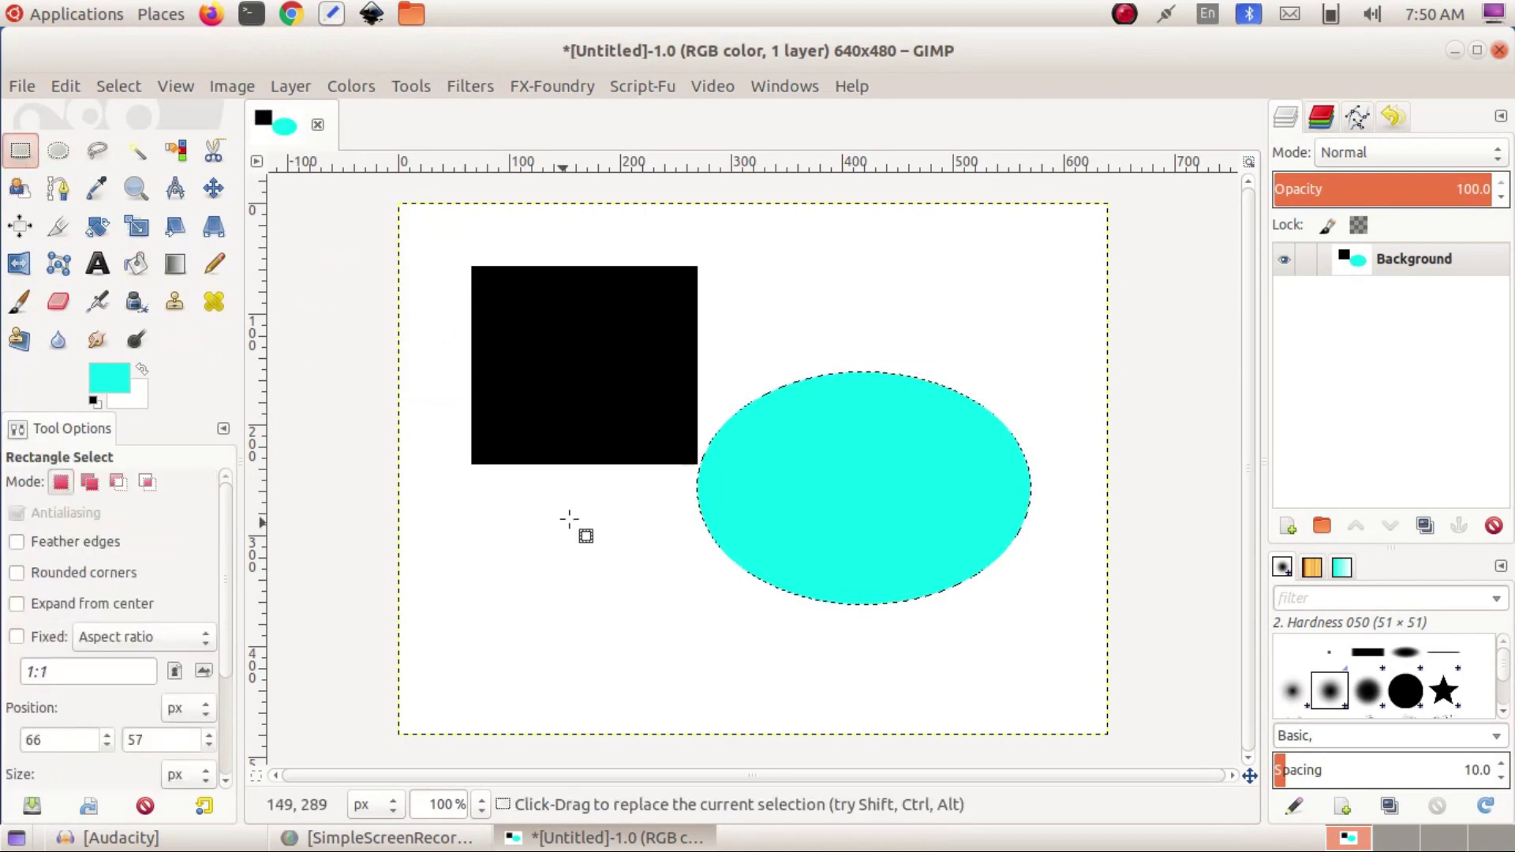
pyautogui.moveTo(569, 423); pyautogui.dragTo(768, 650)
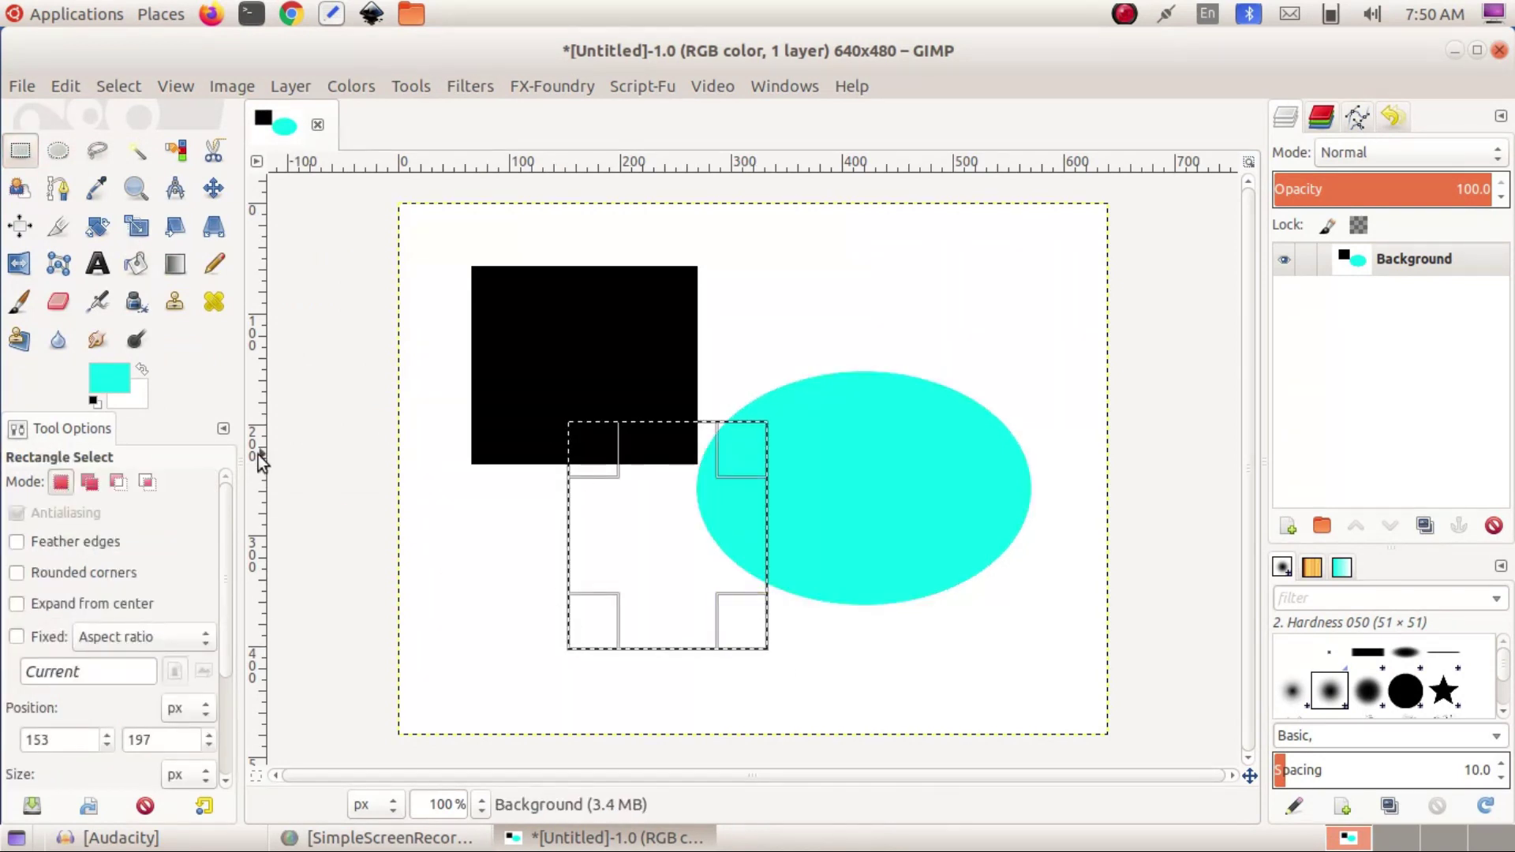
pyautogui.click(136, 264)
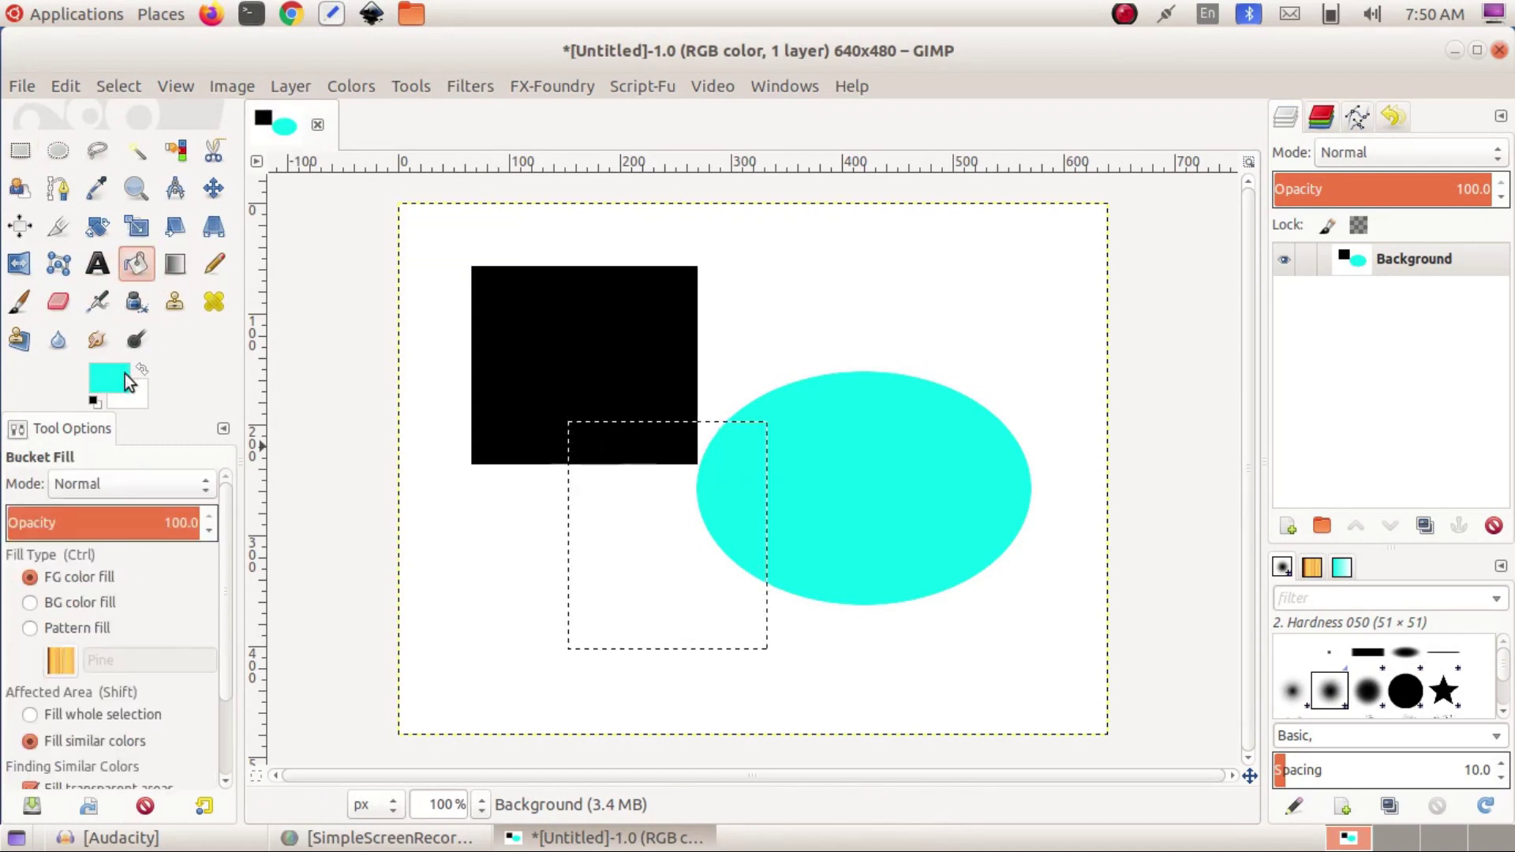
pyautogui.click(120, 374)
pyautogui.click(376, 337)
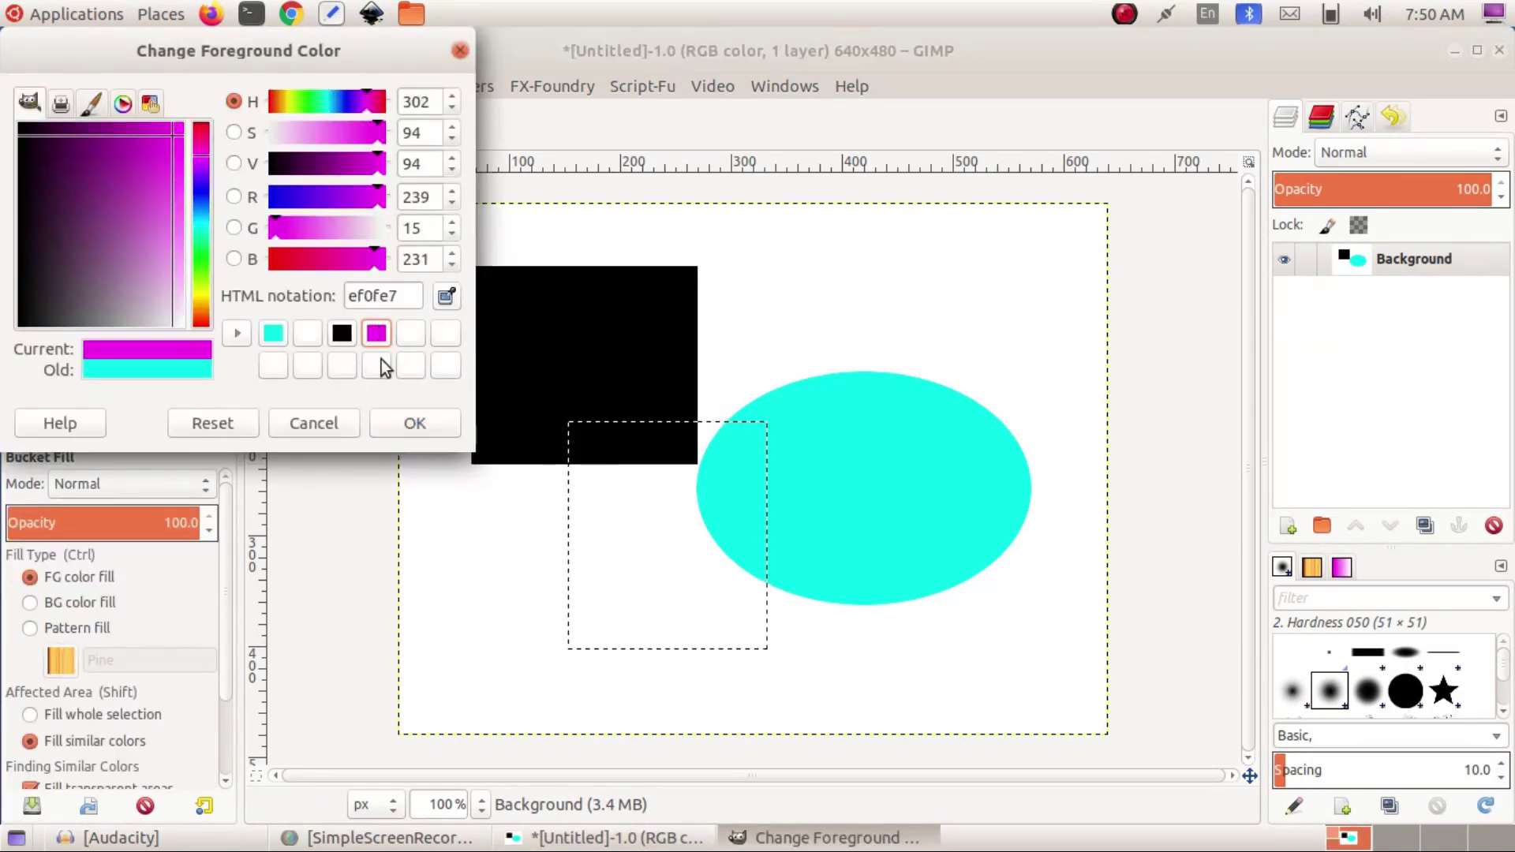
pyautogui.click(423, 424)
# Fill the black, cyan and white parts of the selection with the magenta foreground color and clear the selection
pyautogui.click(620, 440)
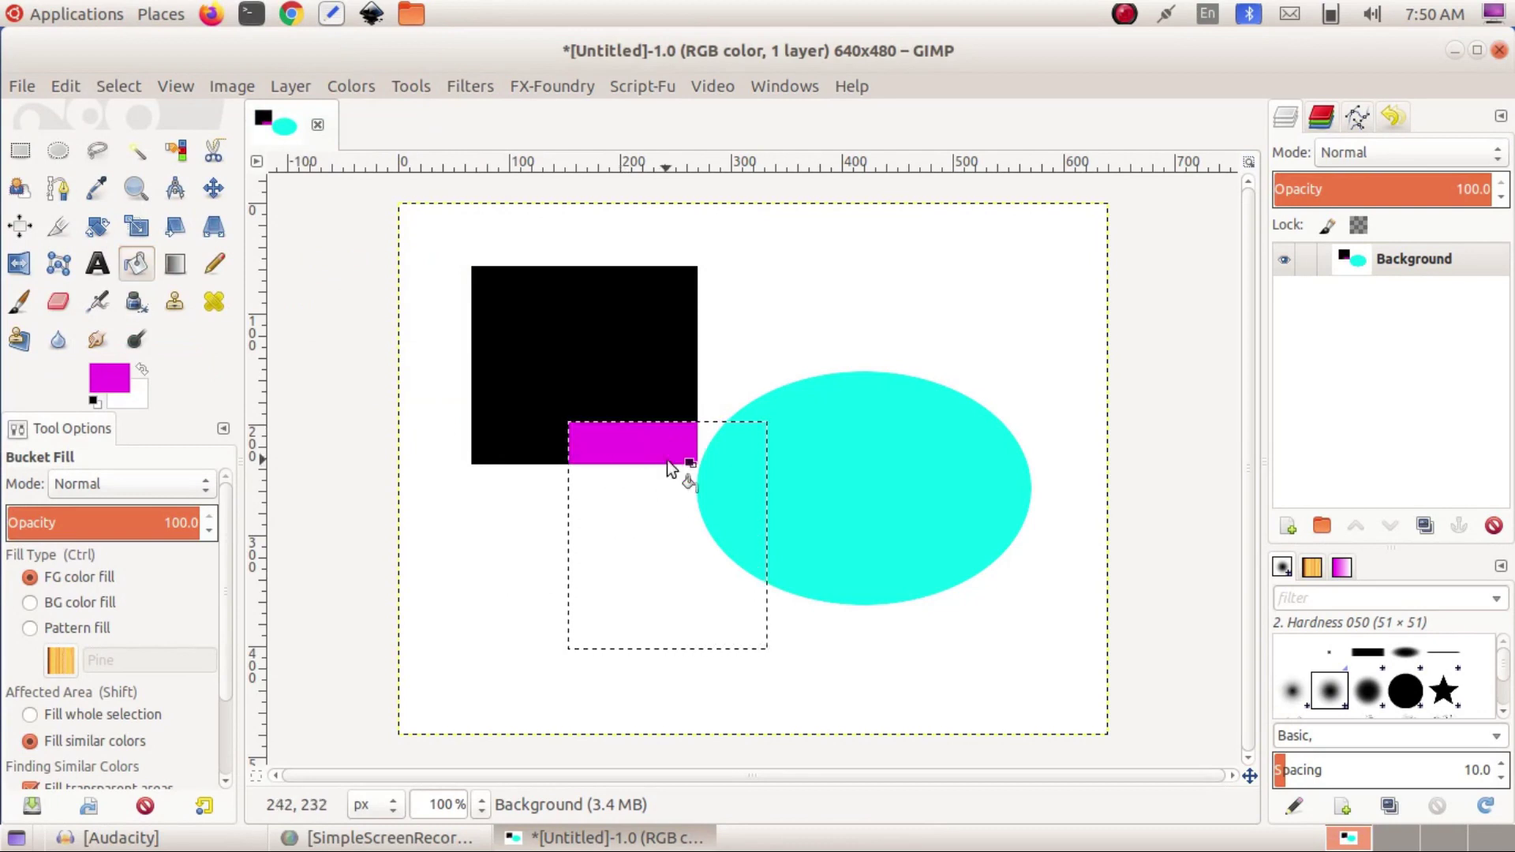
pyautogui.click(735, 504)
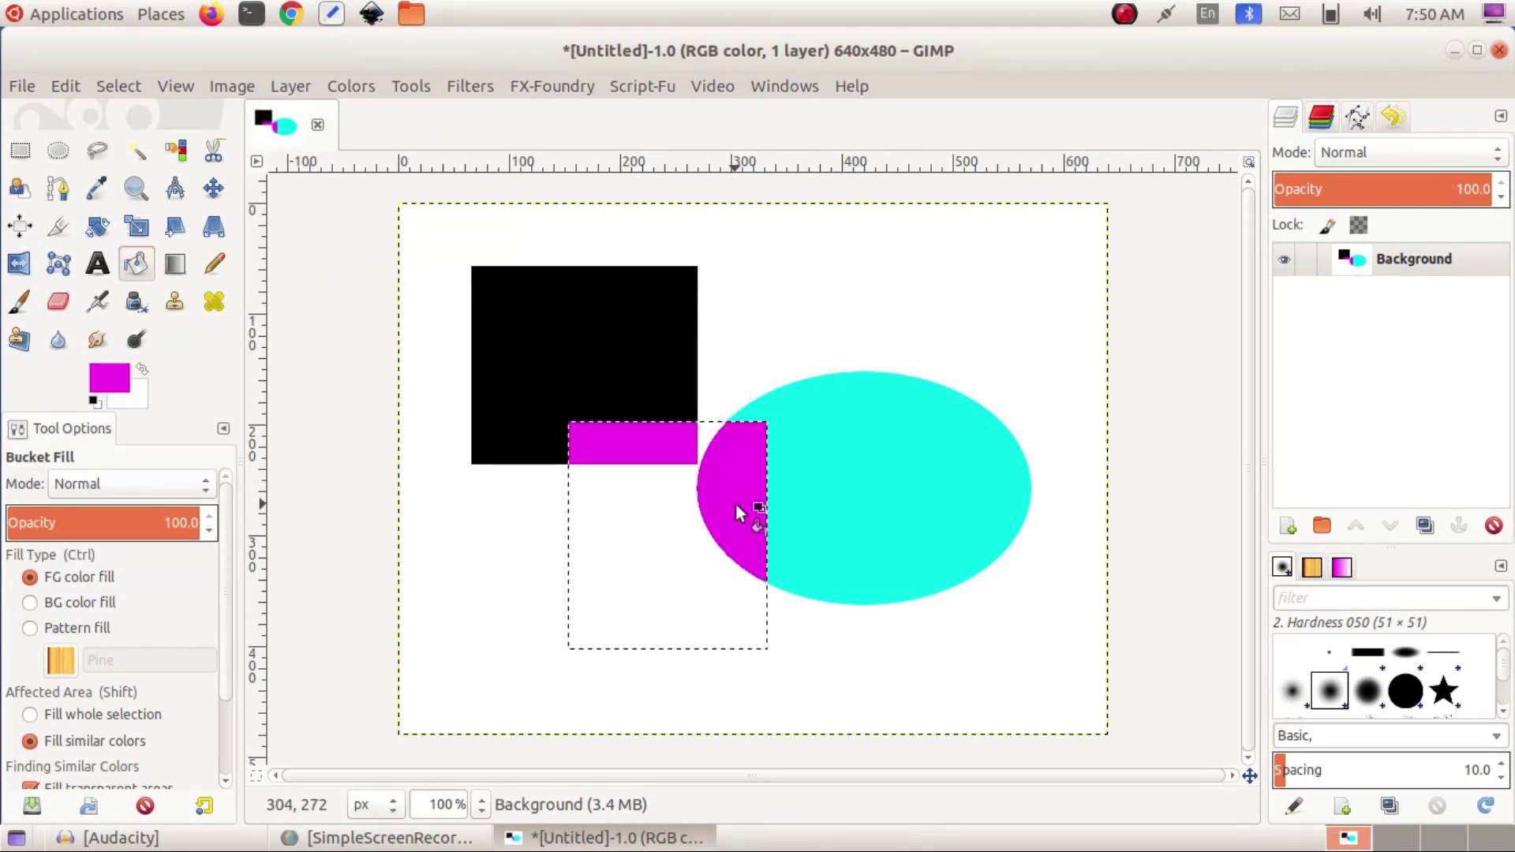
pyautogui.click(622, 580)
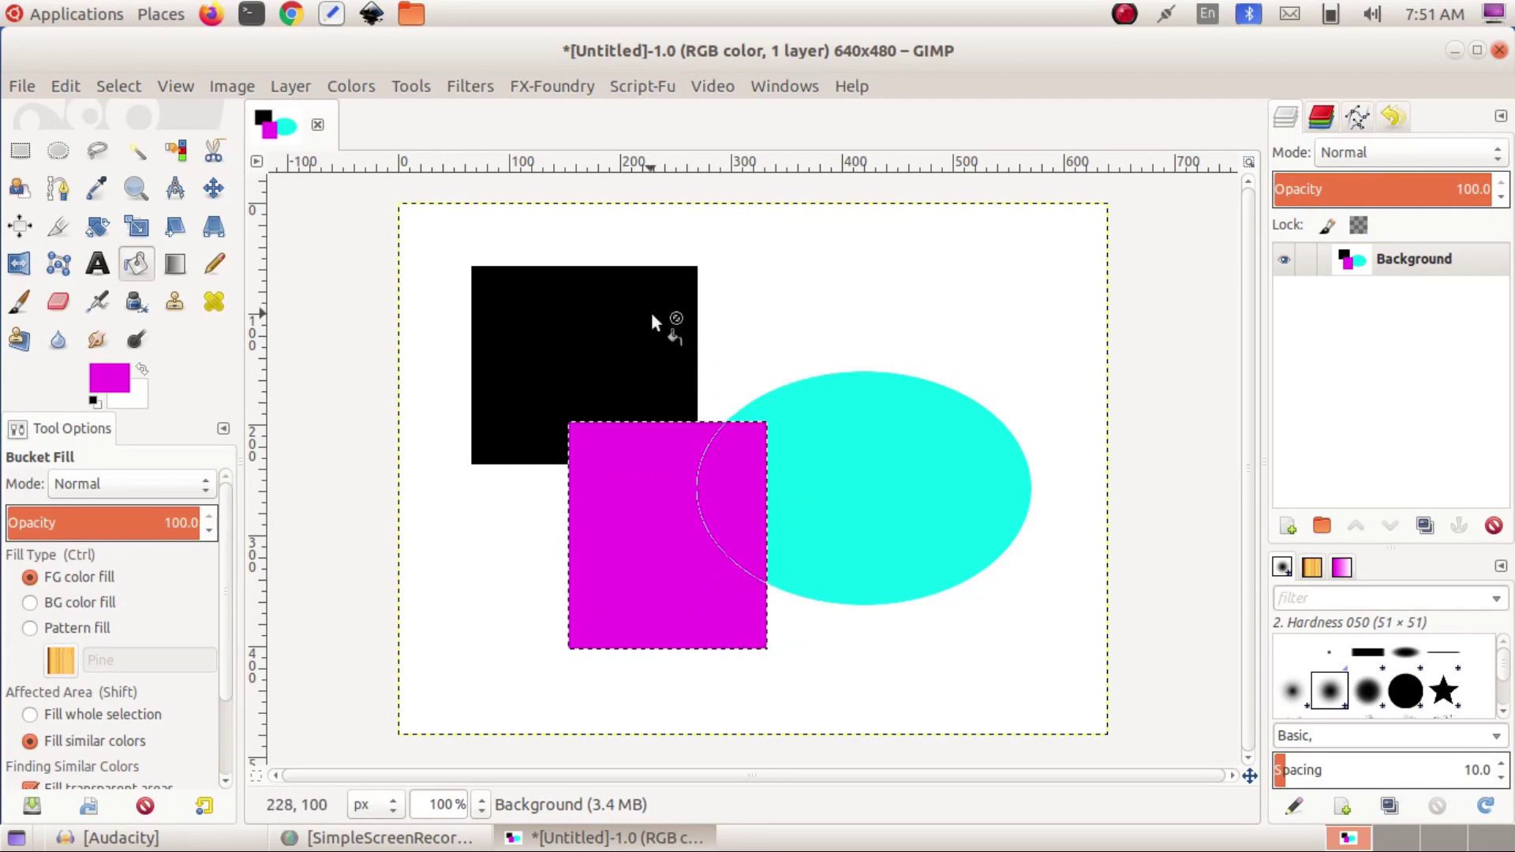
pyautogui.click(125, 86)
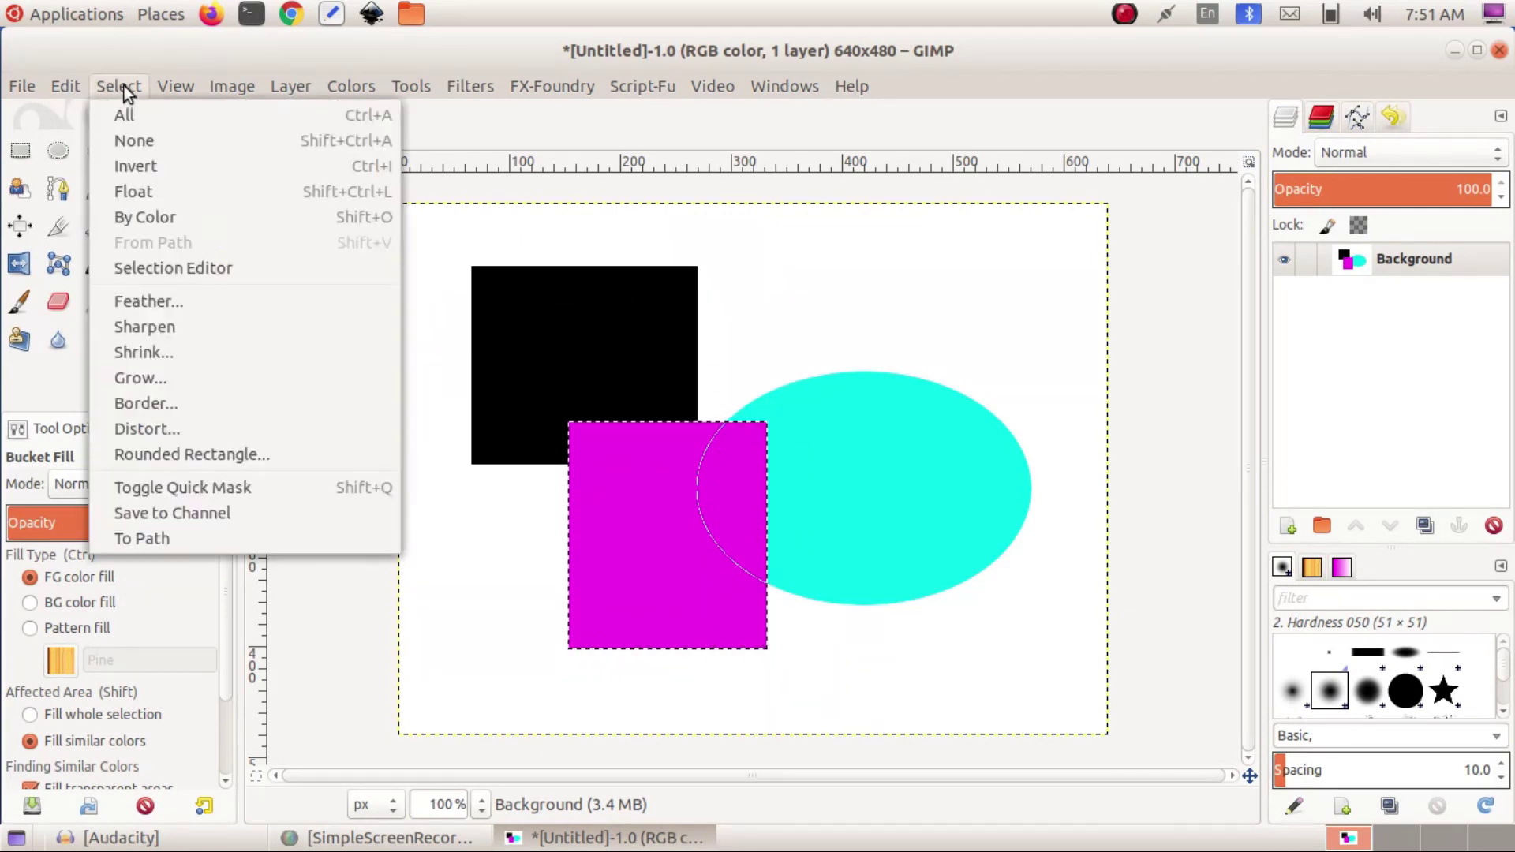
pyautogui.click(159, 140)
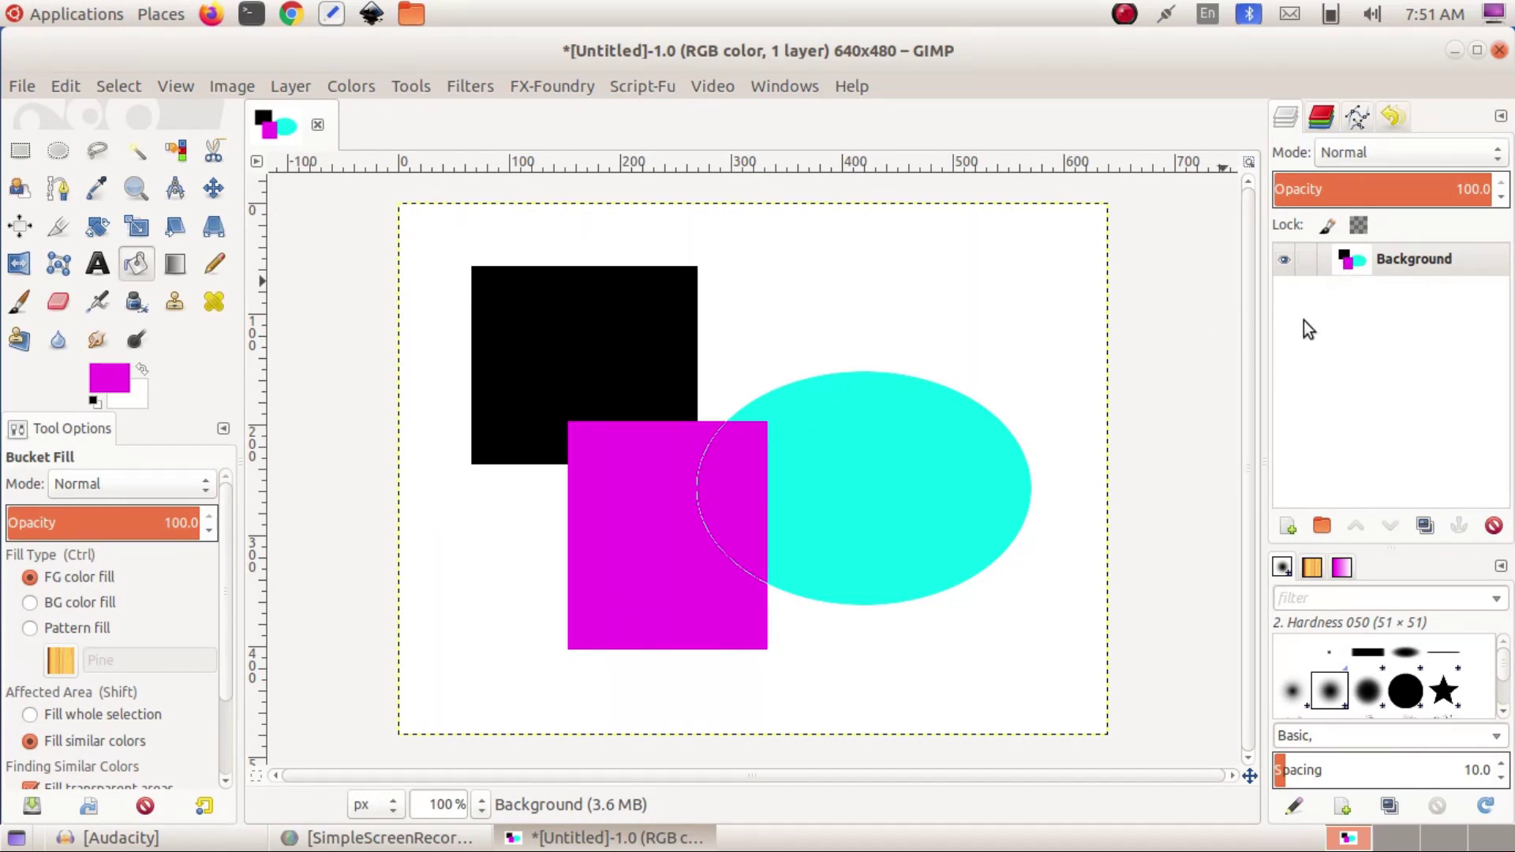
# Hide the Background layer and show it again to check that all shapes share this single layer
pyautogui.click(1285, 264)
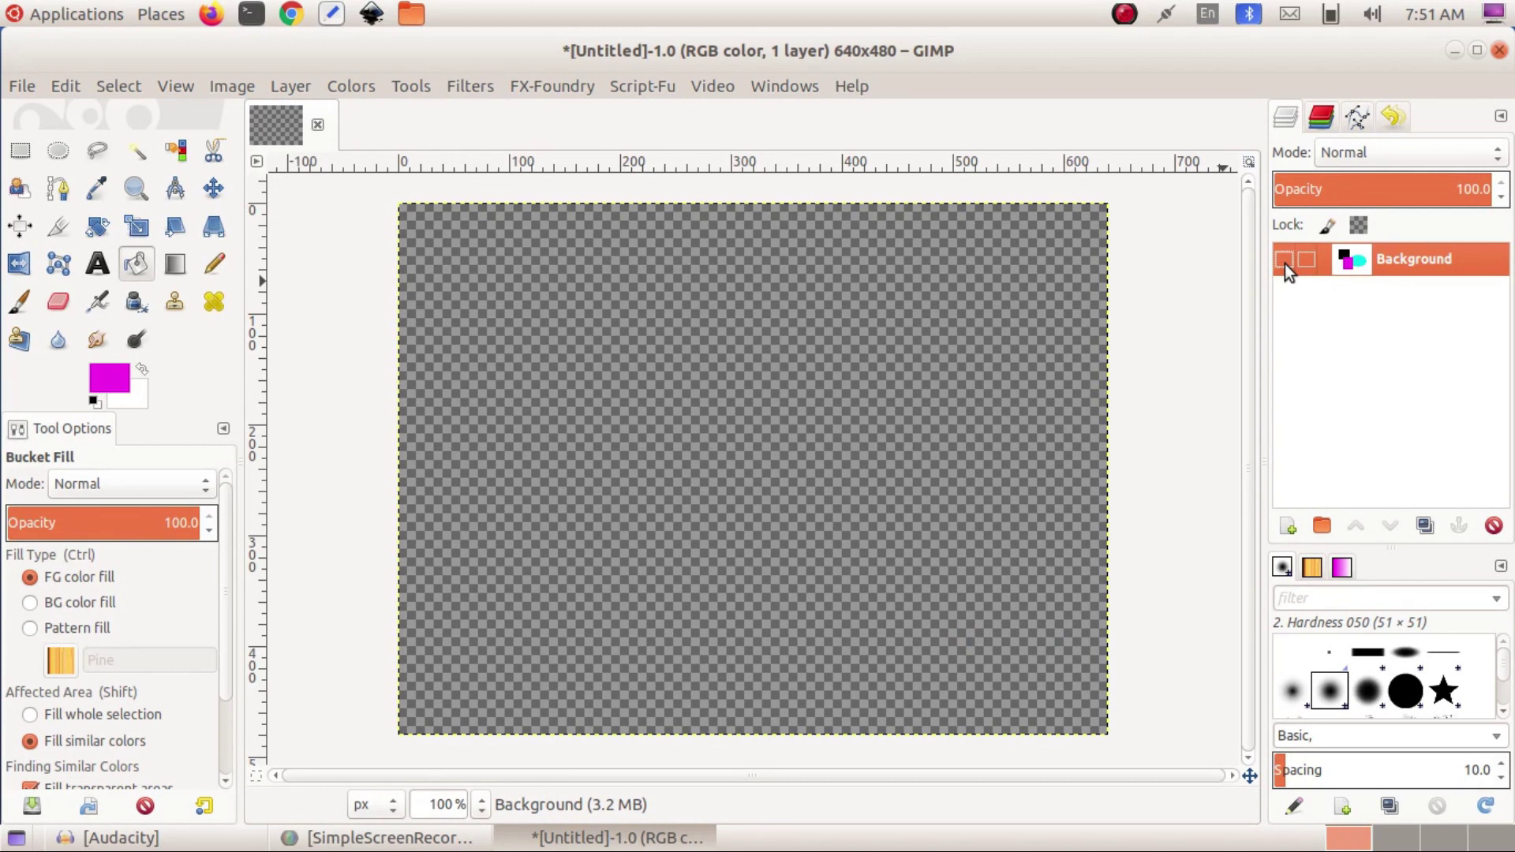
pyautogui.click(1284, 263)
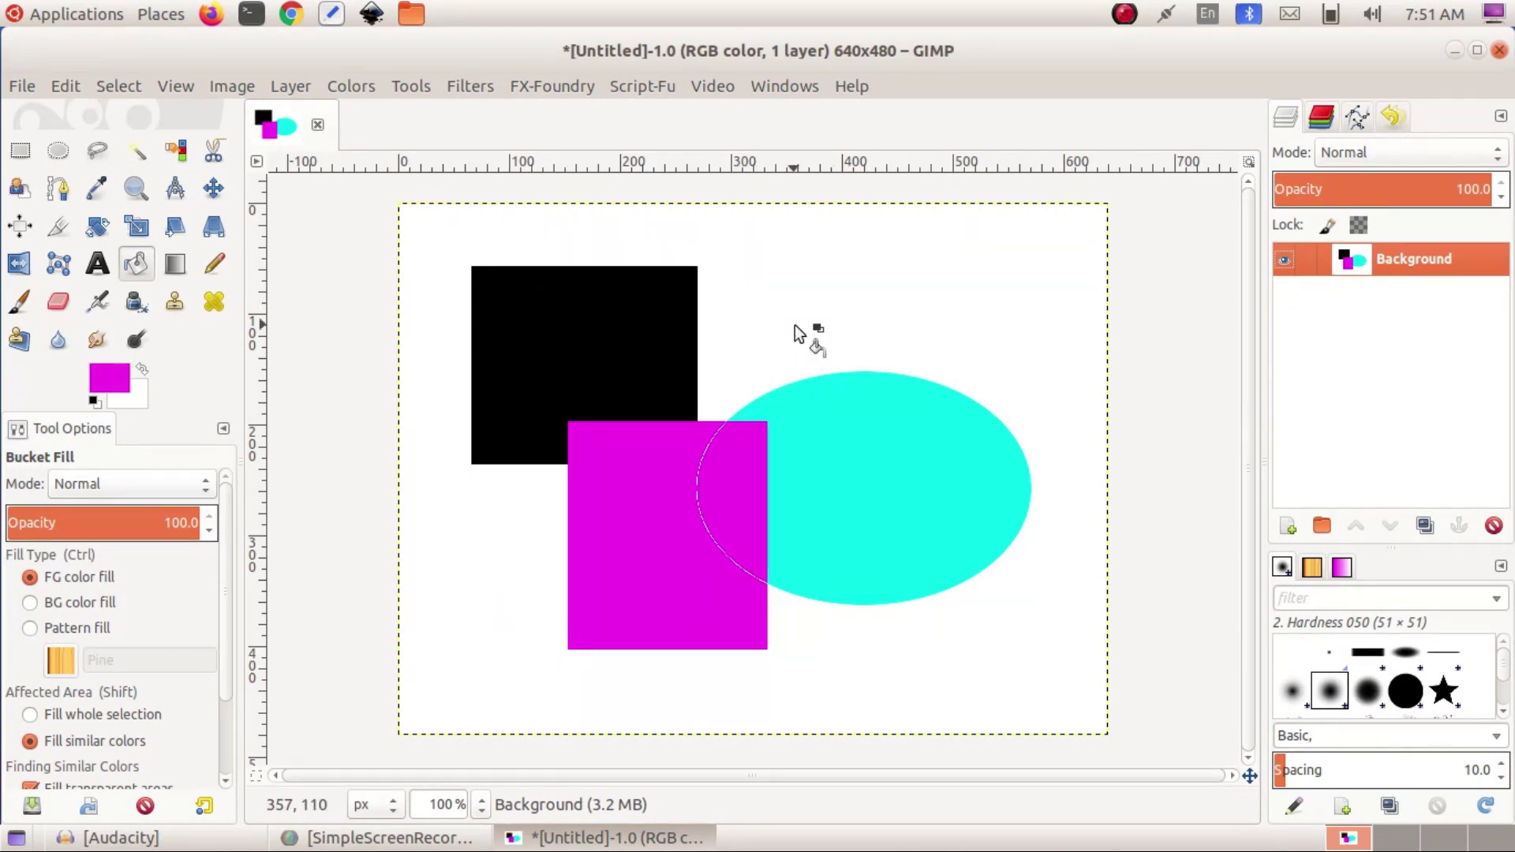
# Create a new 640 × 480 px image, view the first image for comparison and return to the new one
pyautogui.click(22, 89)
pyautogui.click(32, 116)
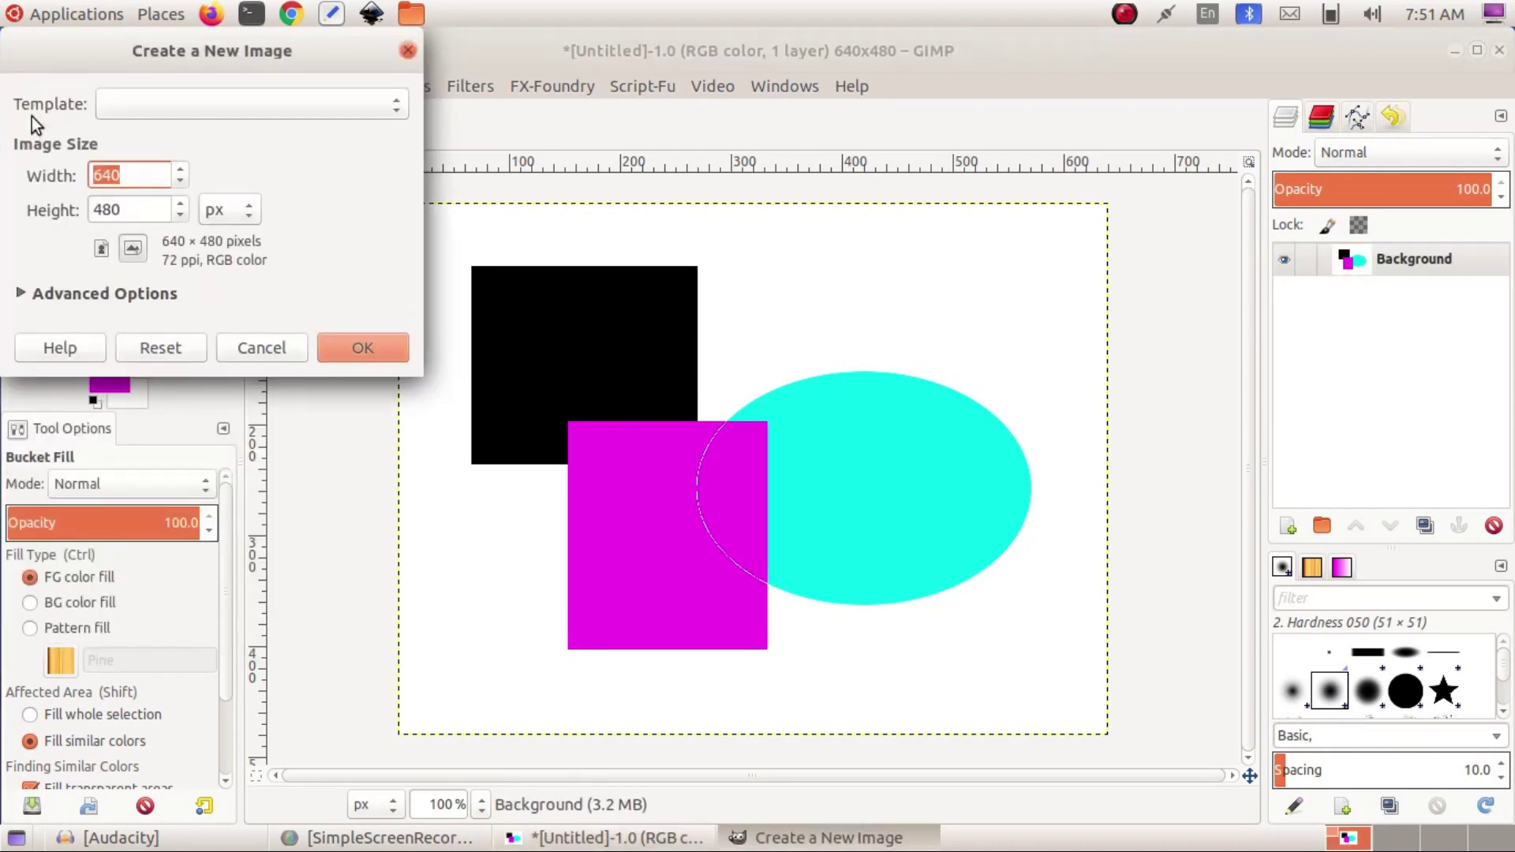
pyautogui.click(349, 348)
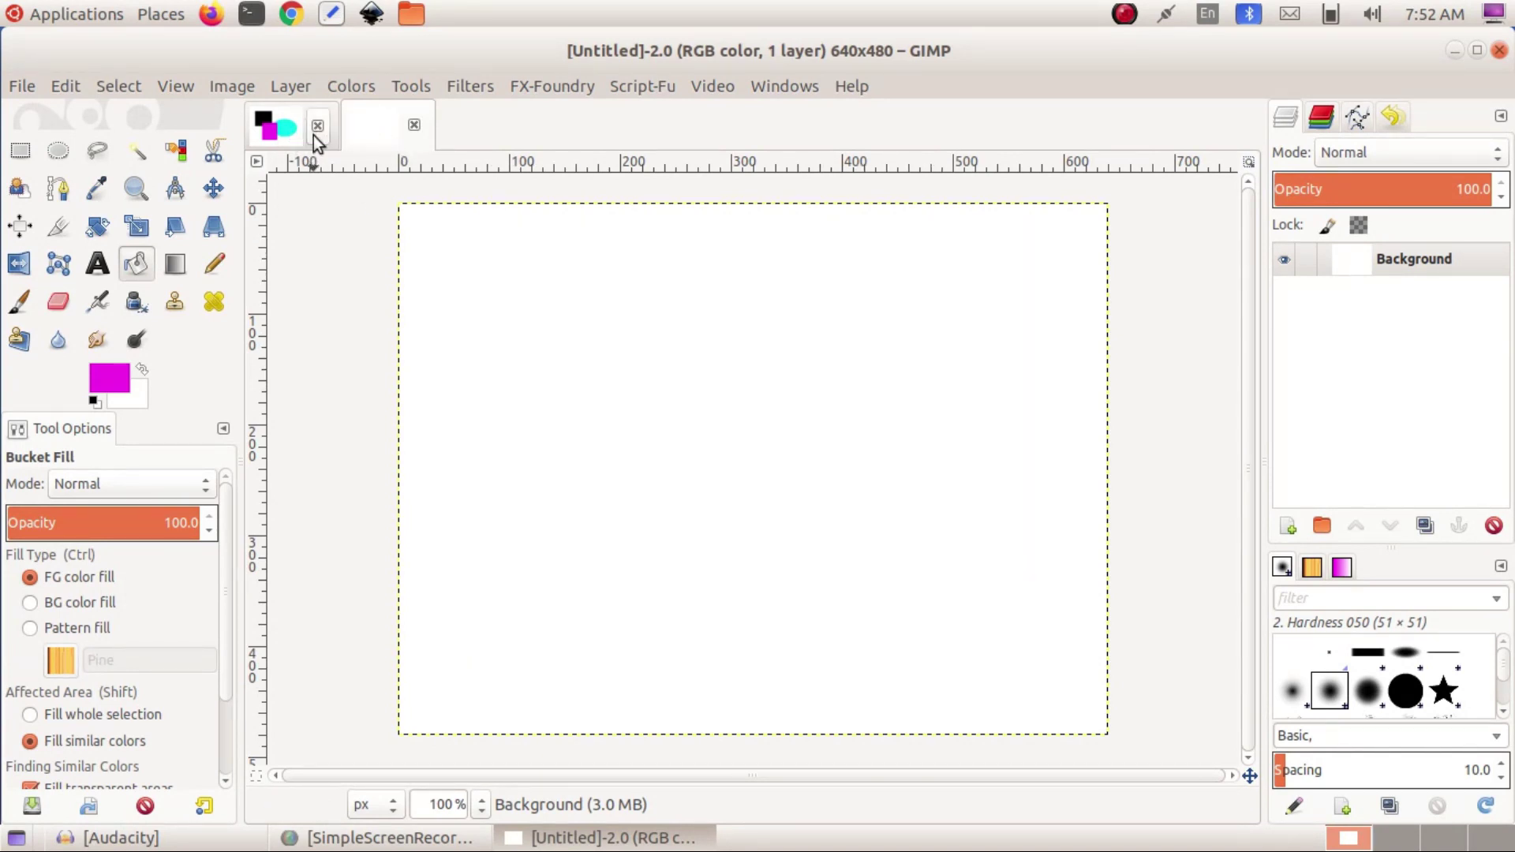
pyautogui.click(284, 136)
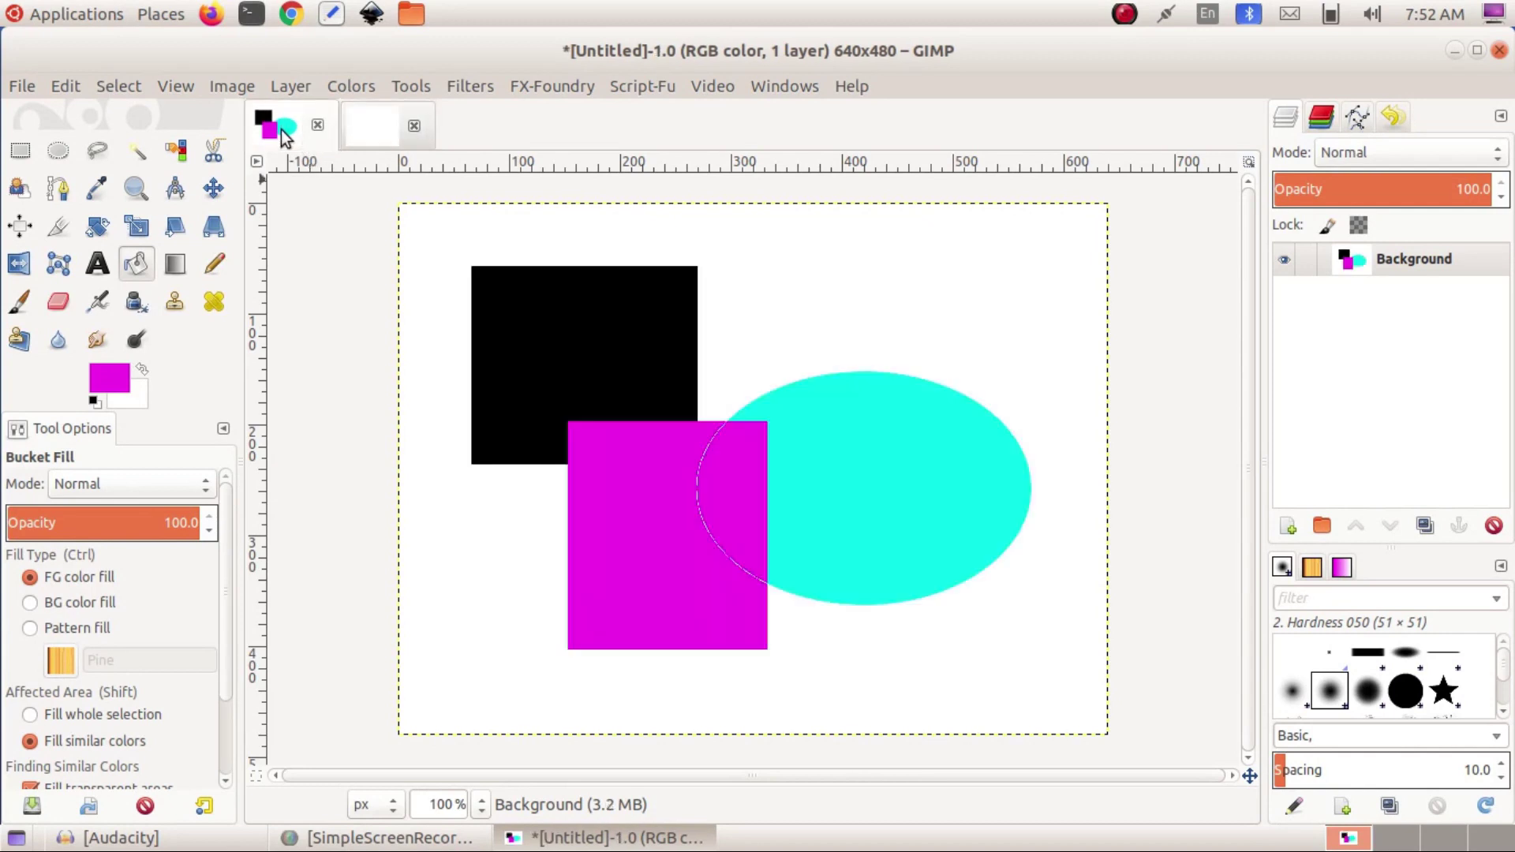
pyautogui.click(378, 131)
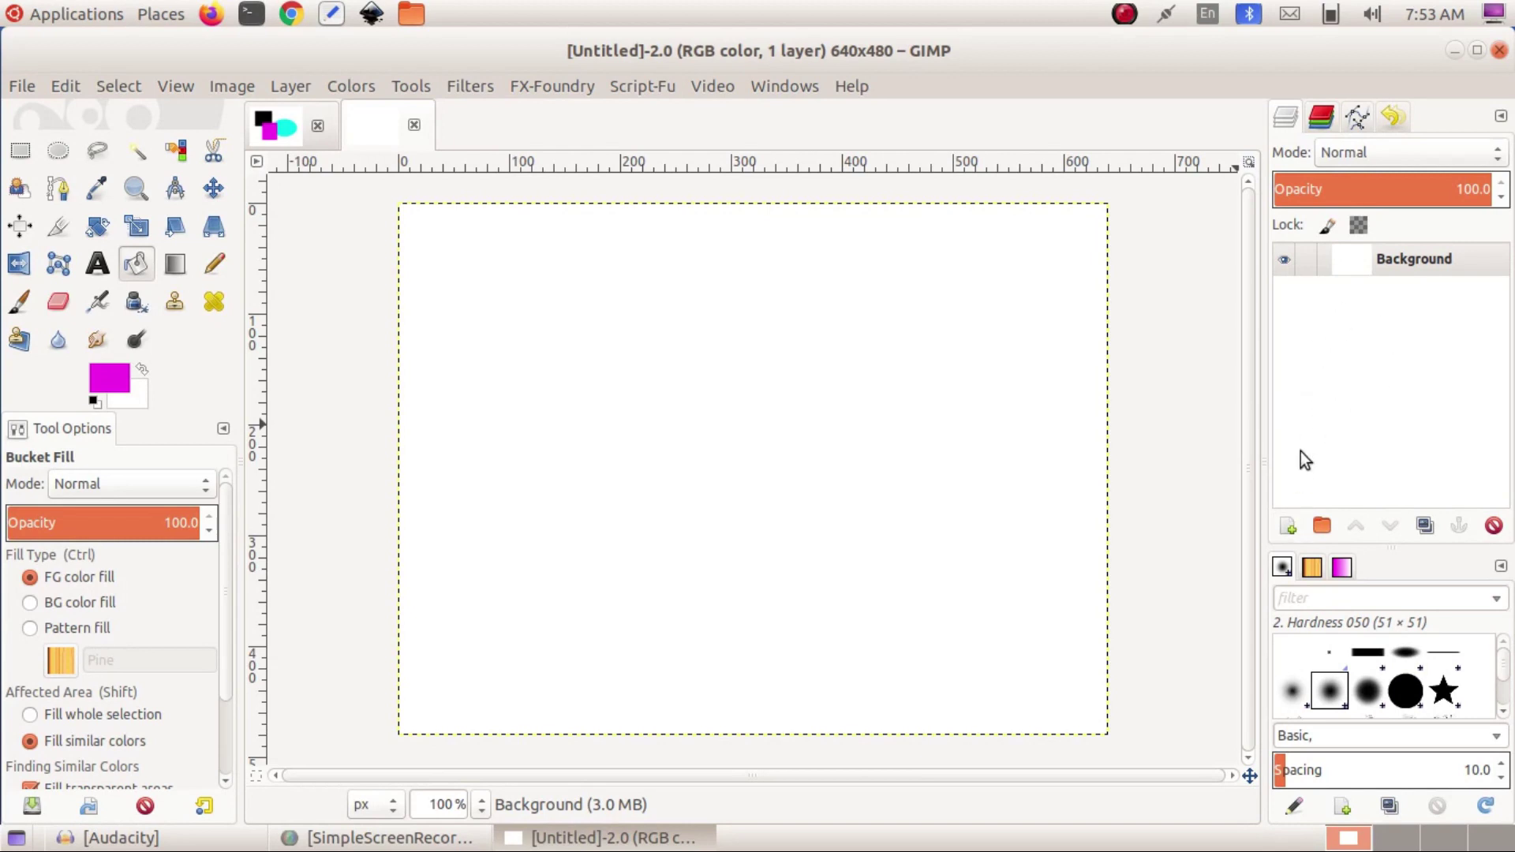
pyautogui.click(1292, 529)
pyautogui.moveTo(1291, 365); pyautogui.dragTo(820, 248)
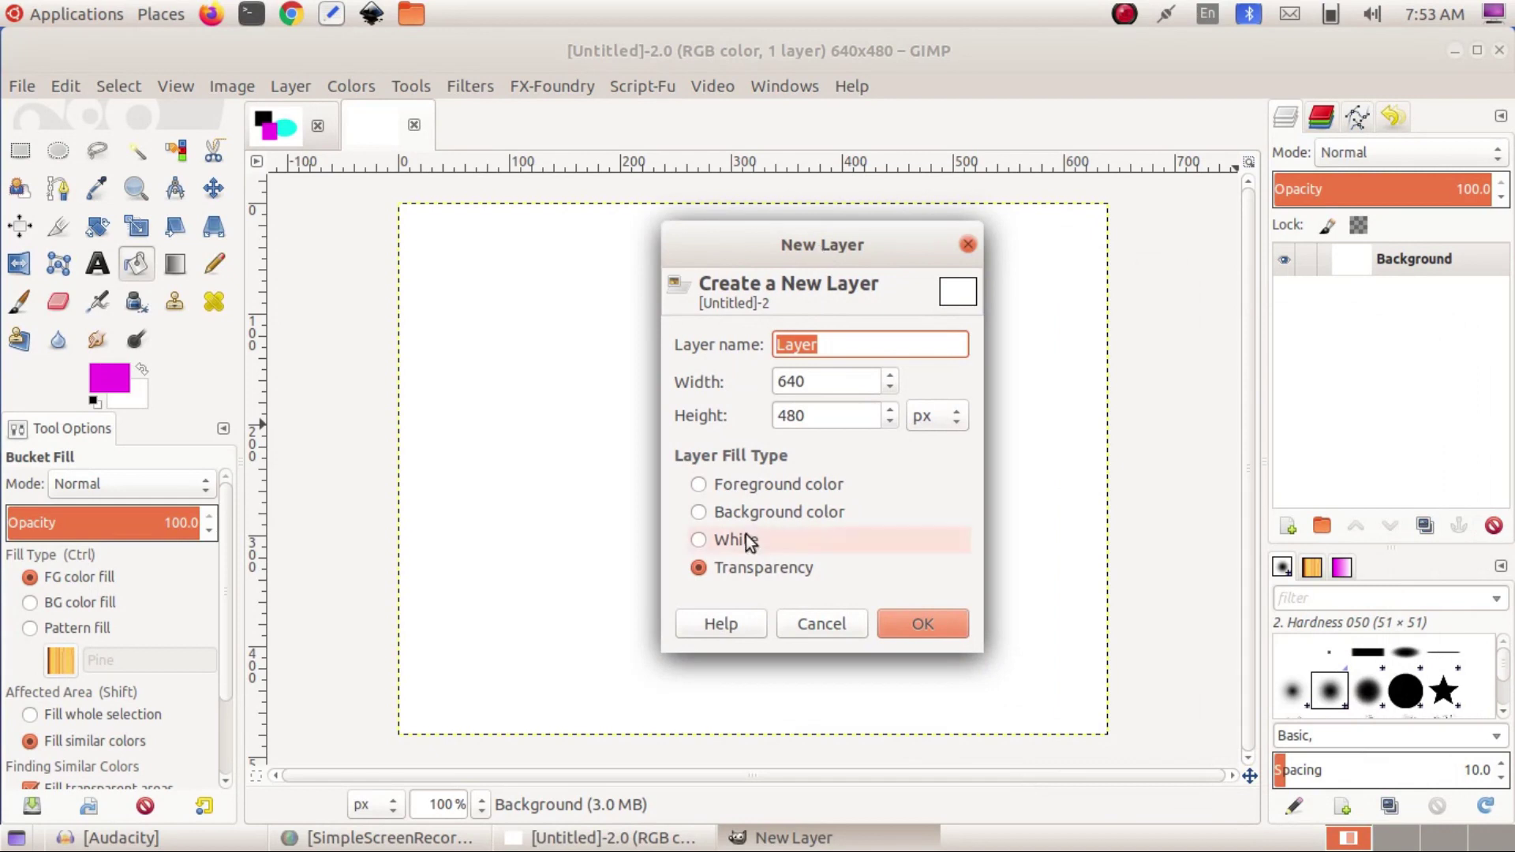
pyautogui.click(816, 633)
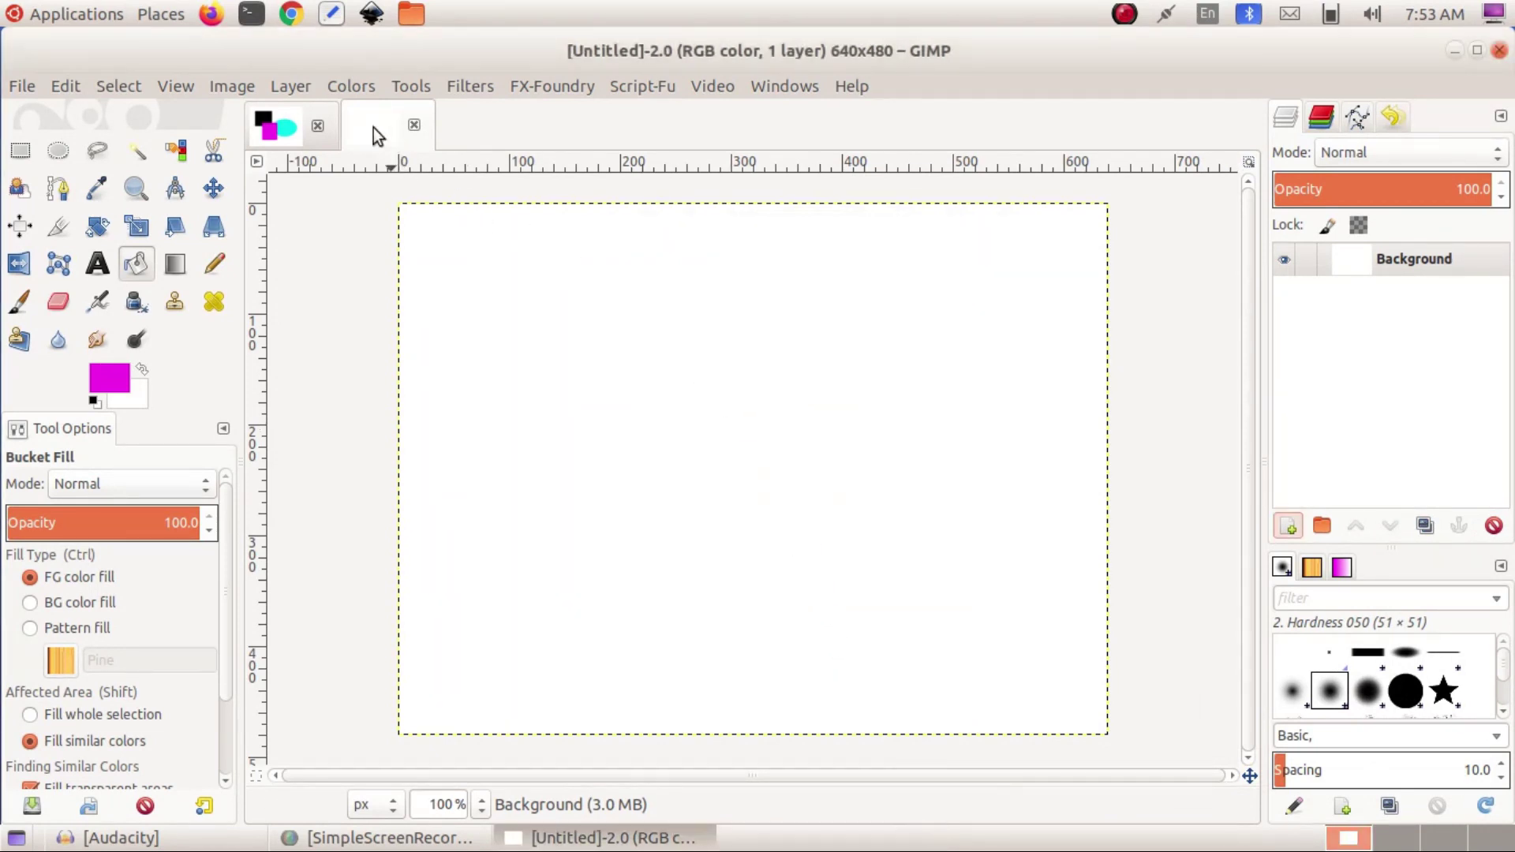
# Add a new 640 × 480 px layer with the Transparency fill type to the blank image
pyautogui.click(289, 87)
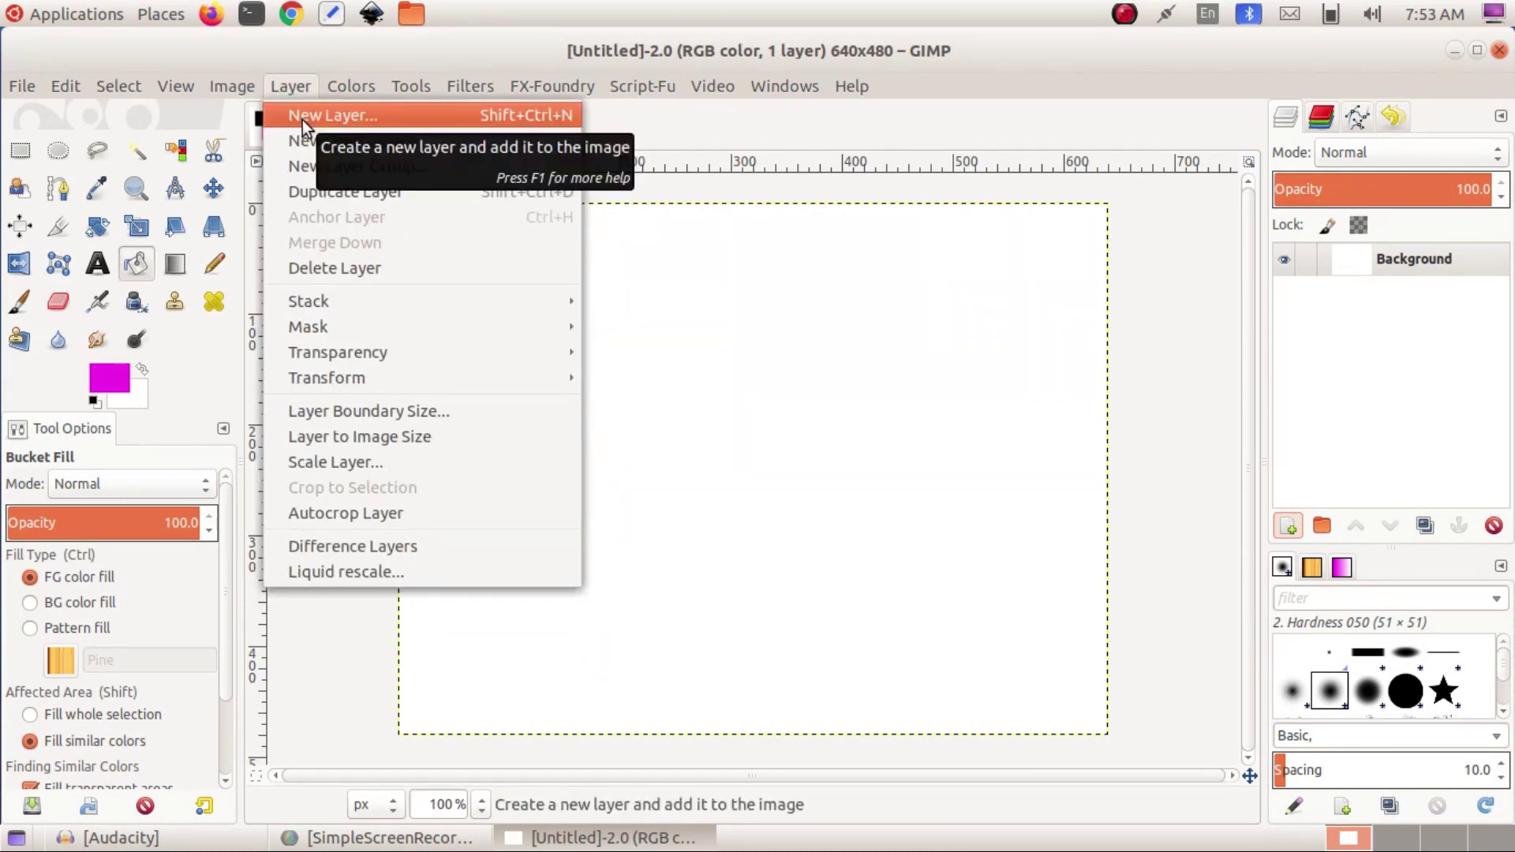
pyautogui.click(301, 120)
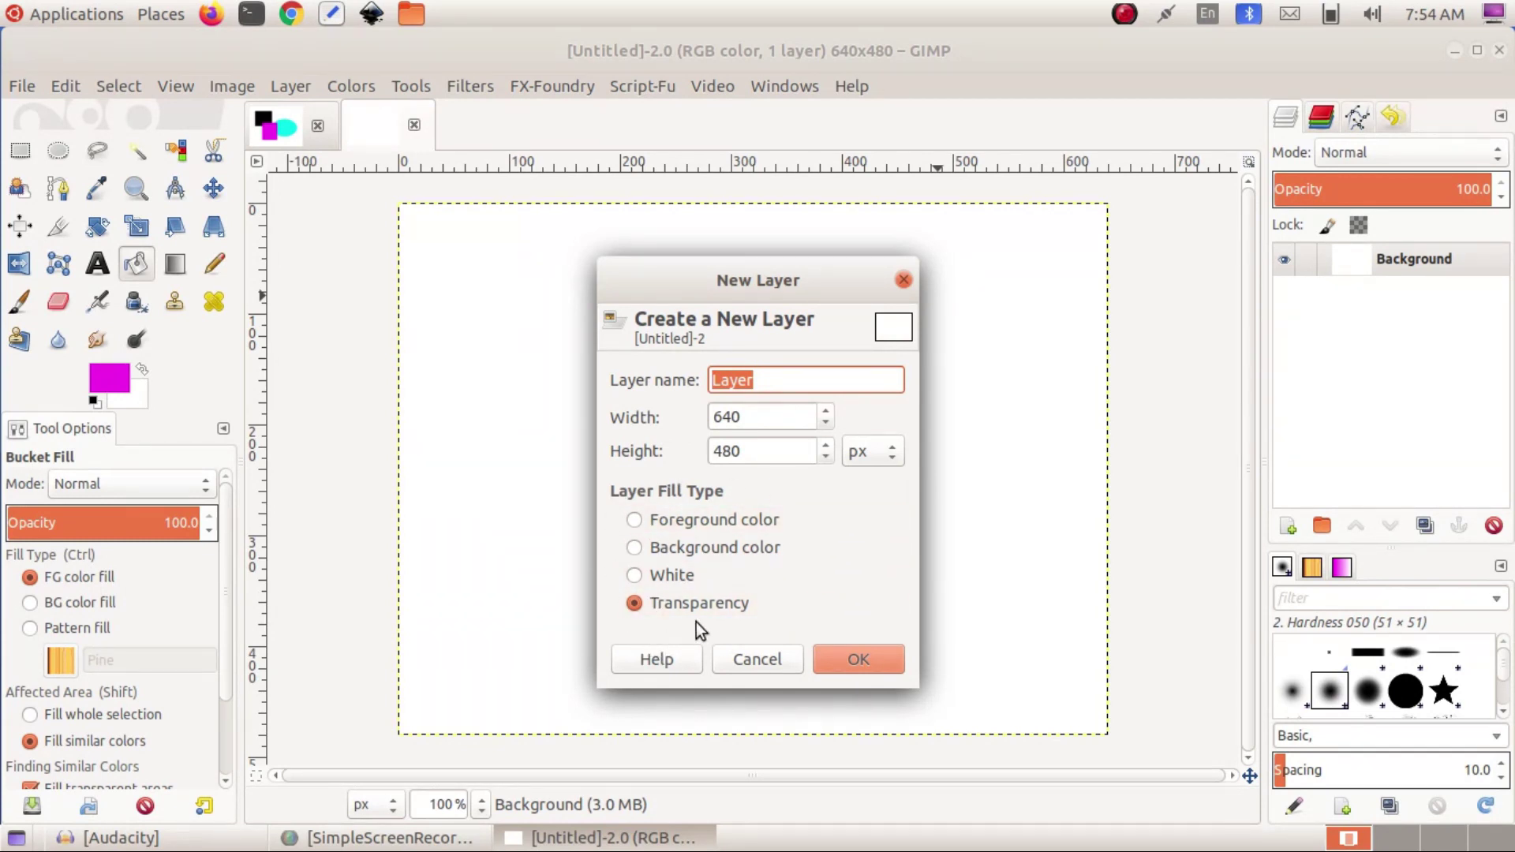
pyautogui.click(858, 660)
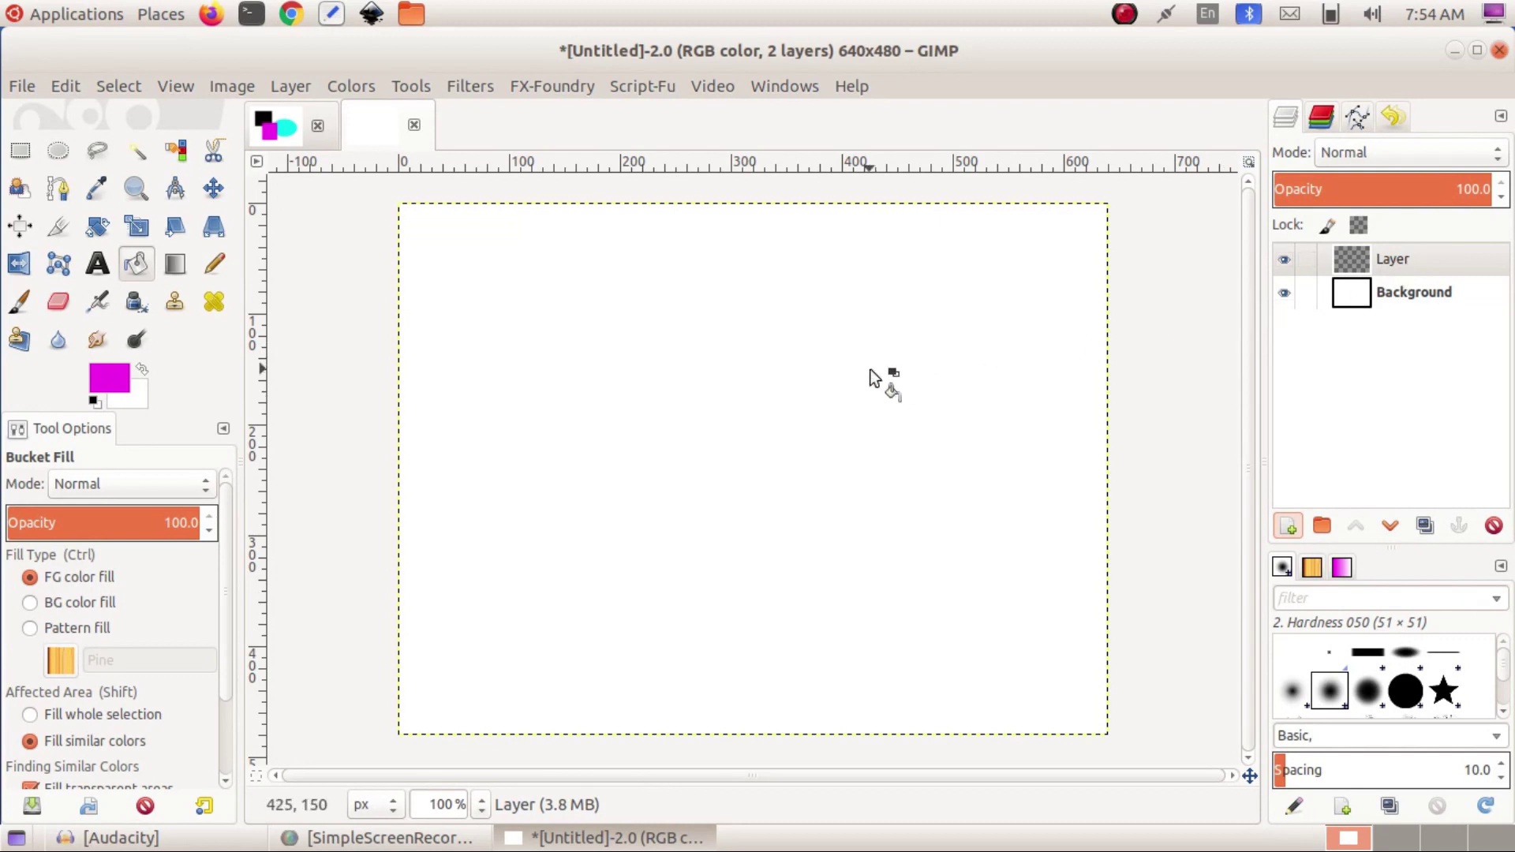
# On the new transparent layer, fill a square selection starting at about 96, 64 px with magenta and clear the selection
pyautogui.click(21, 151)
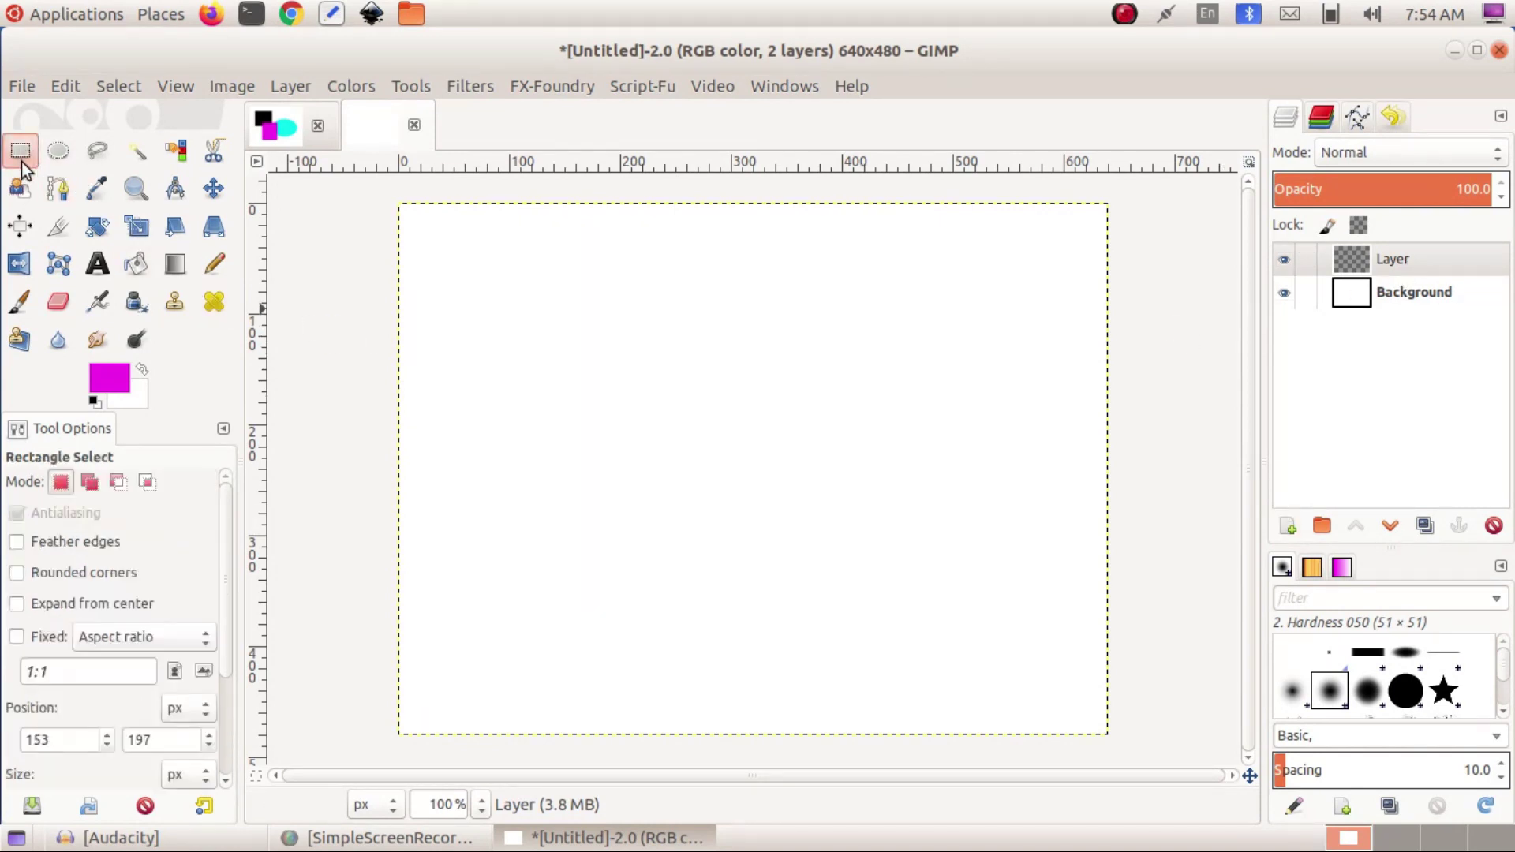
pyautogui.moveTo(505, 275); pyautogui.dragTo(748, 514)
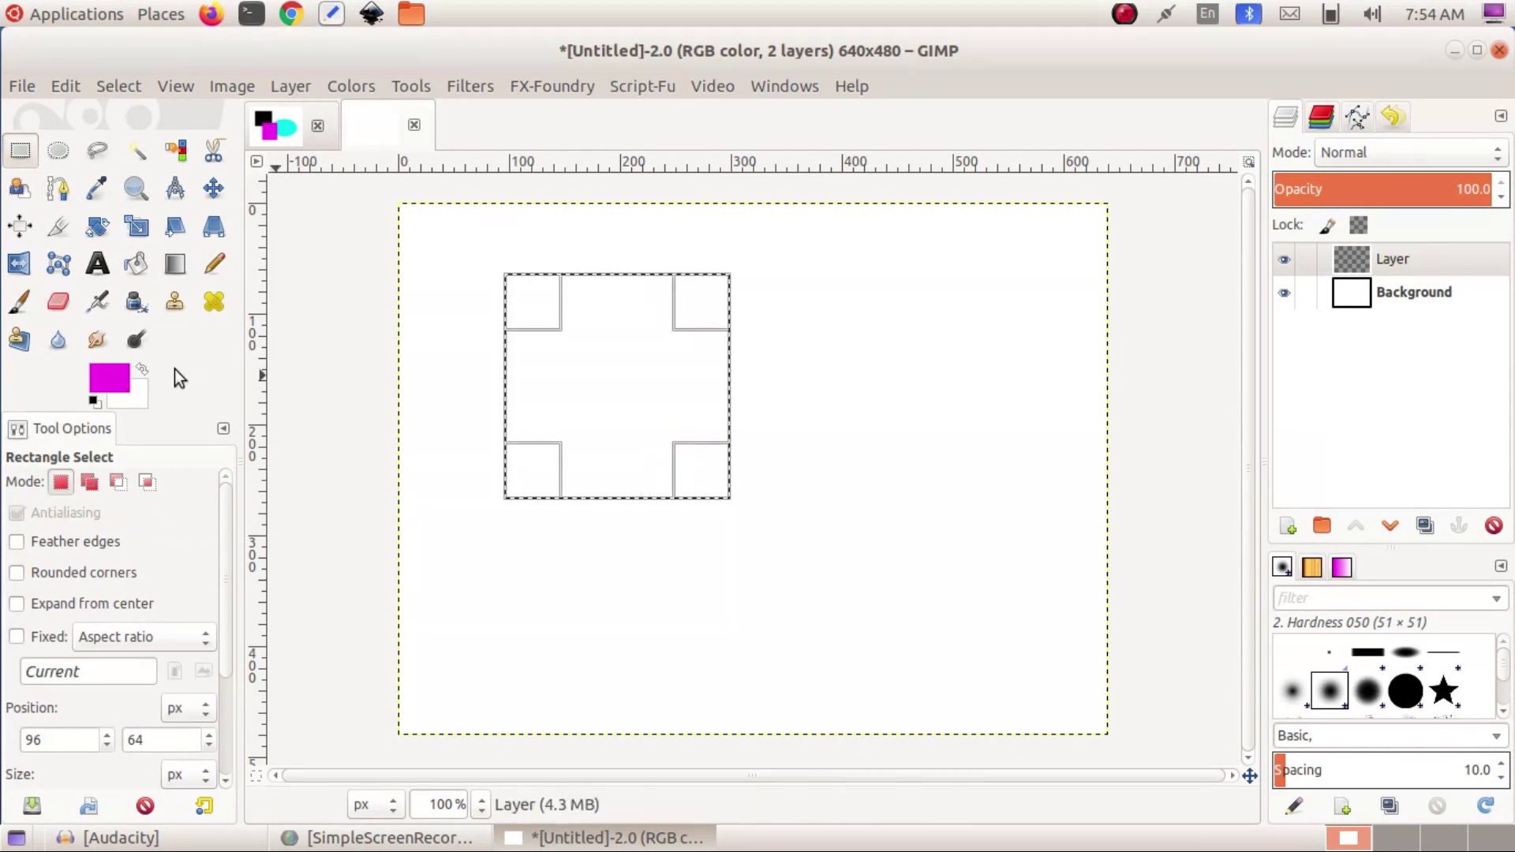
pyautogui.click(136, 264)
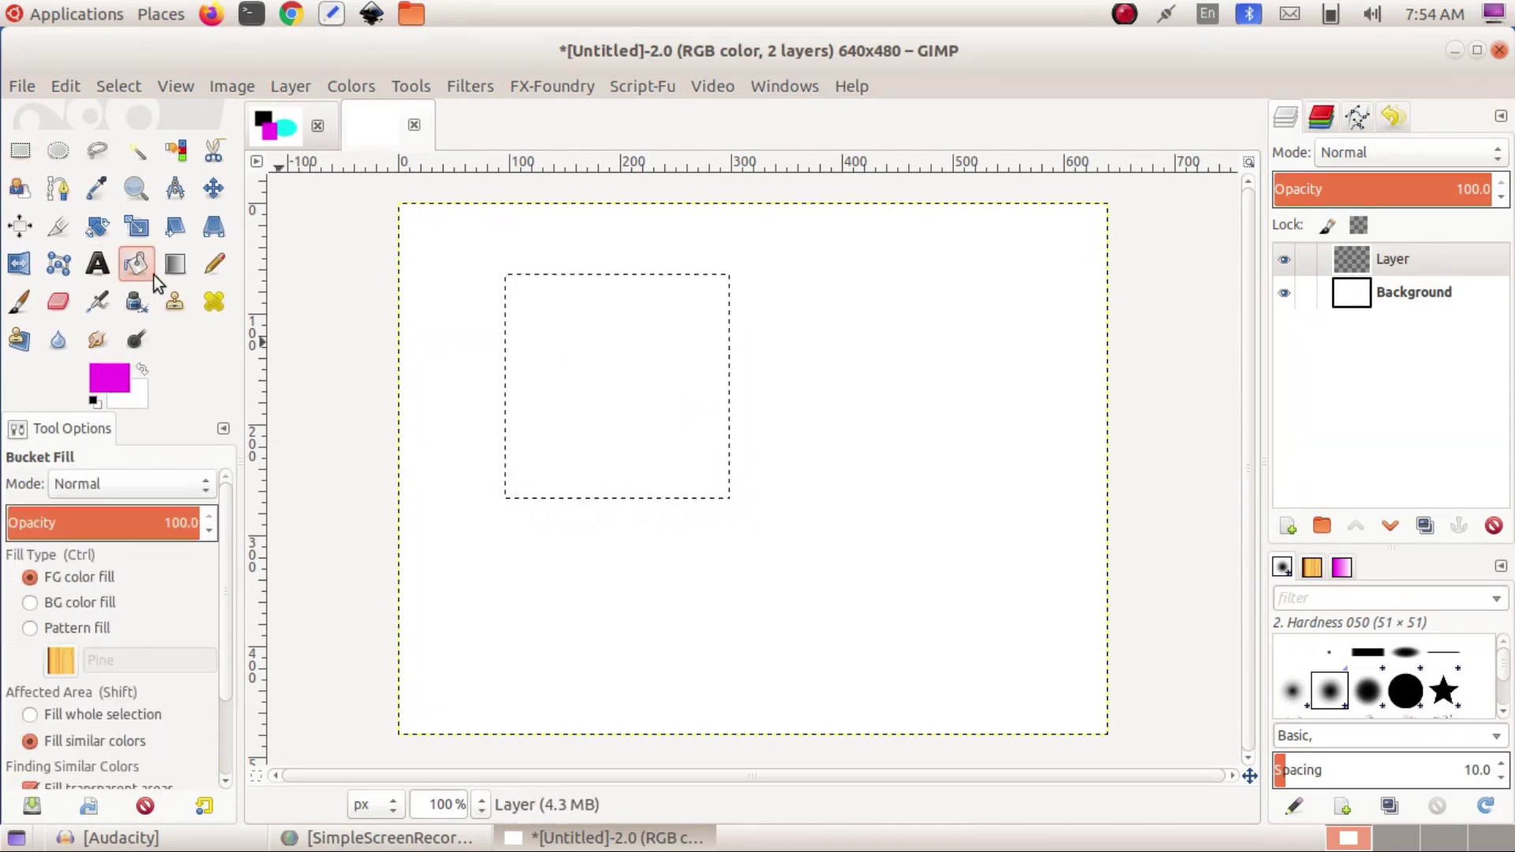
pyautogui.click(575, 360)
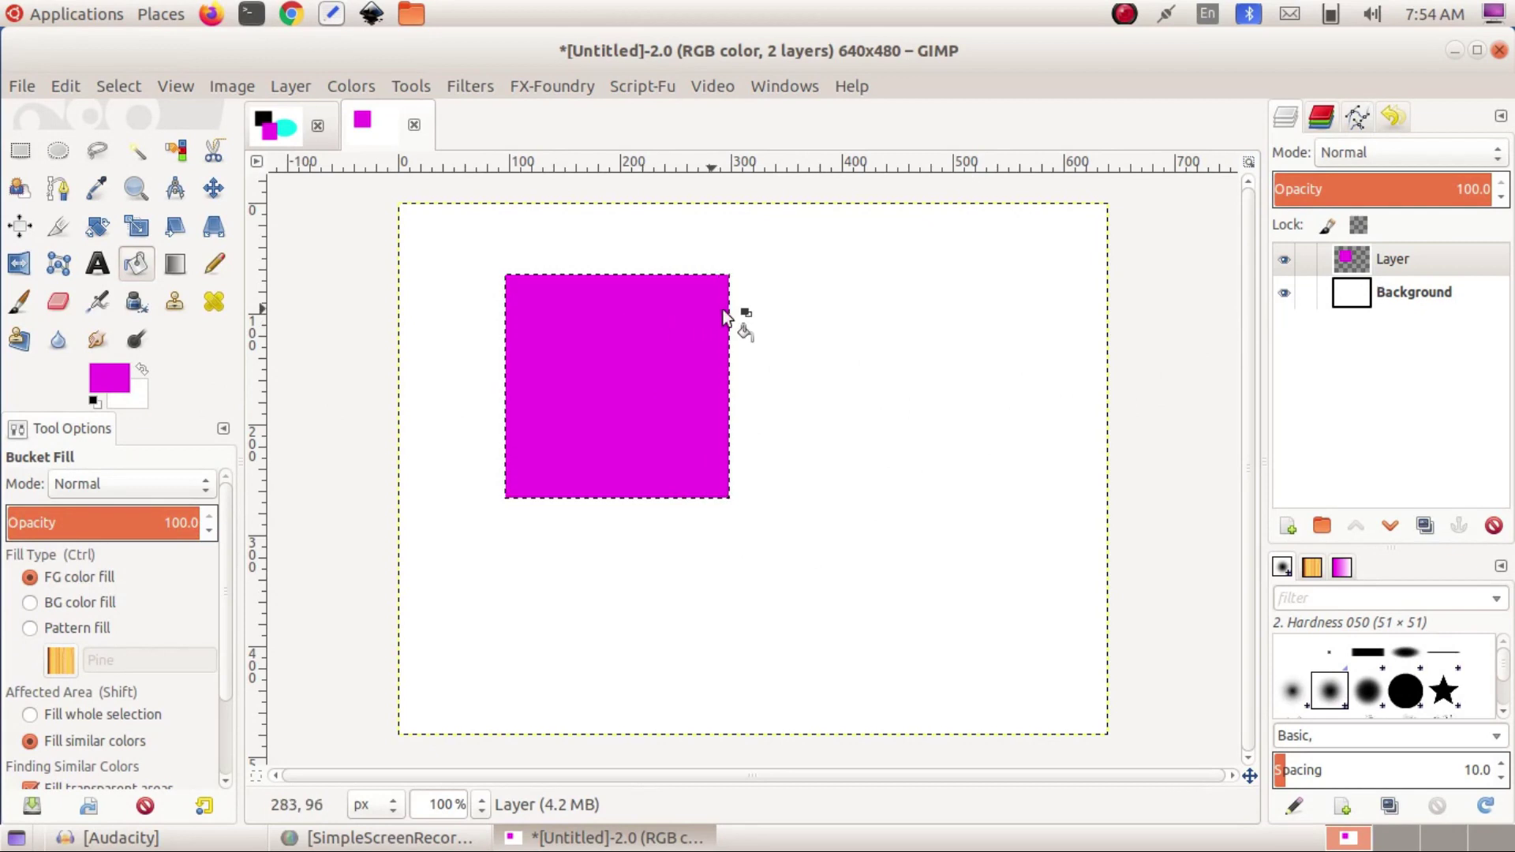
pyautogui.click(118, 87)
pyautogui.click(138, 145)
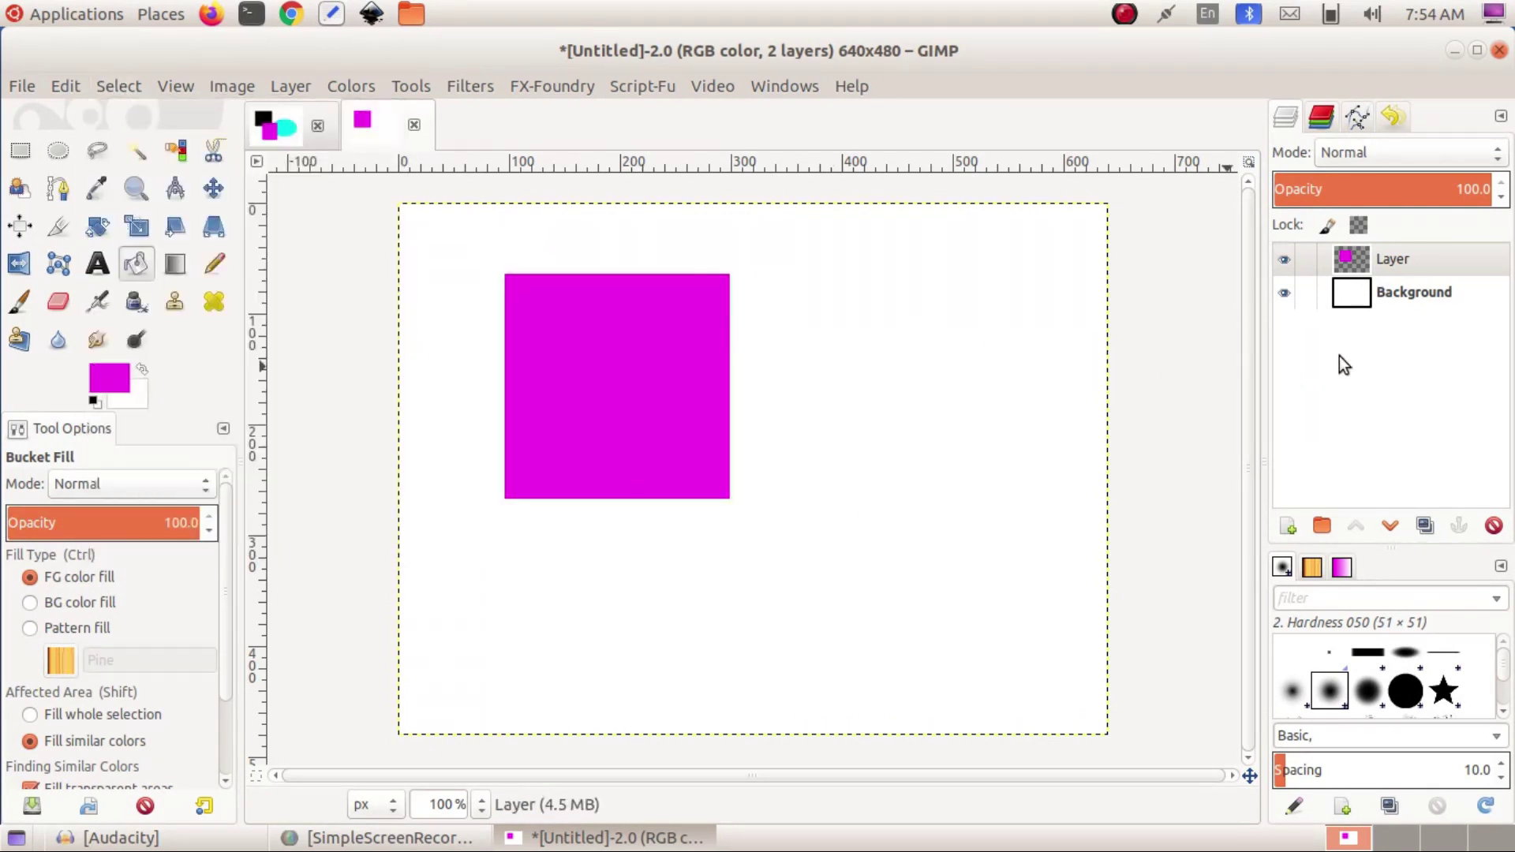
# Add another 640 × 480 px layer with the Transparency fill type above the magenta square's layer
pyautogui.click(1287, 521)
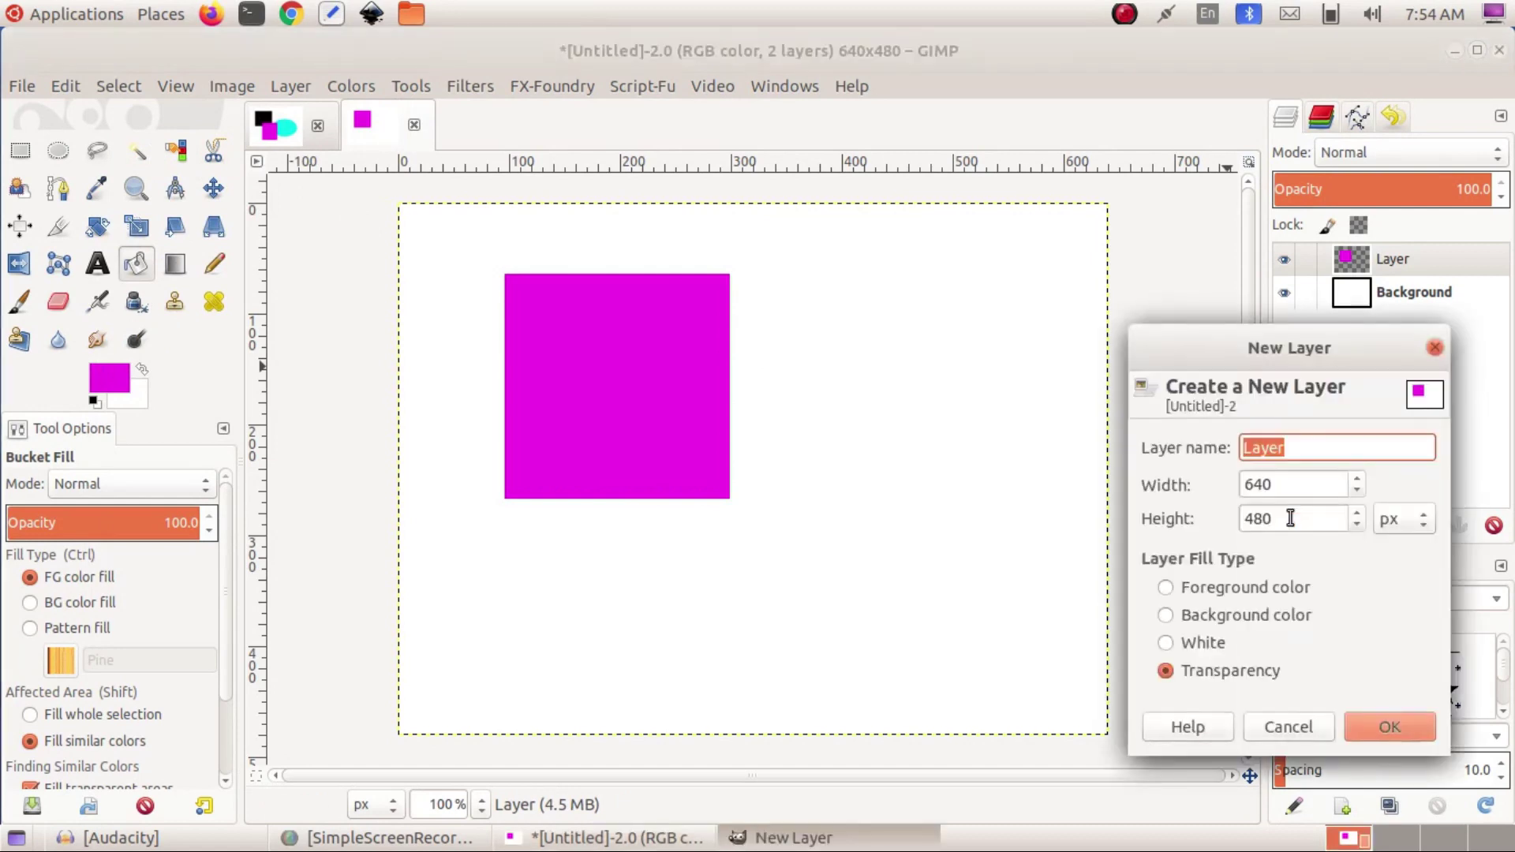
pyautogui.click(1379, 724)
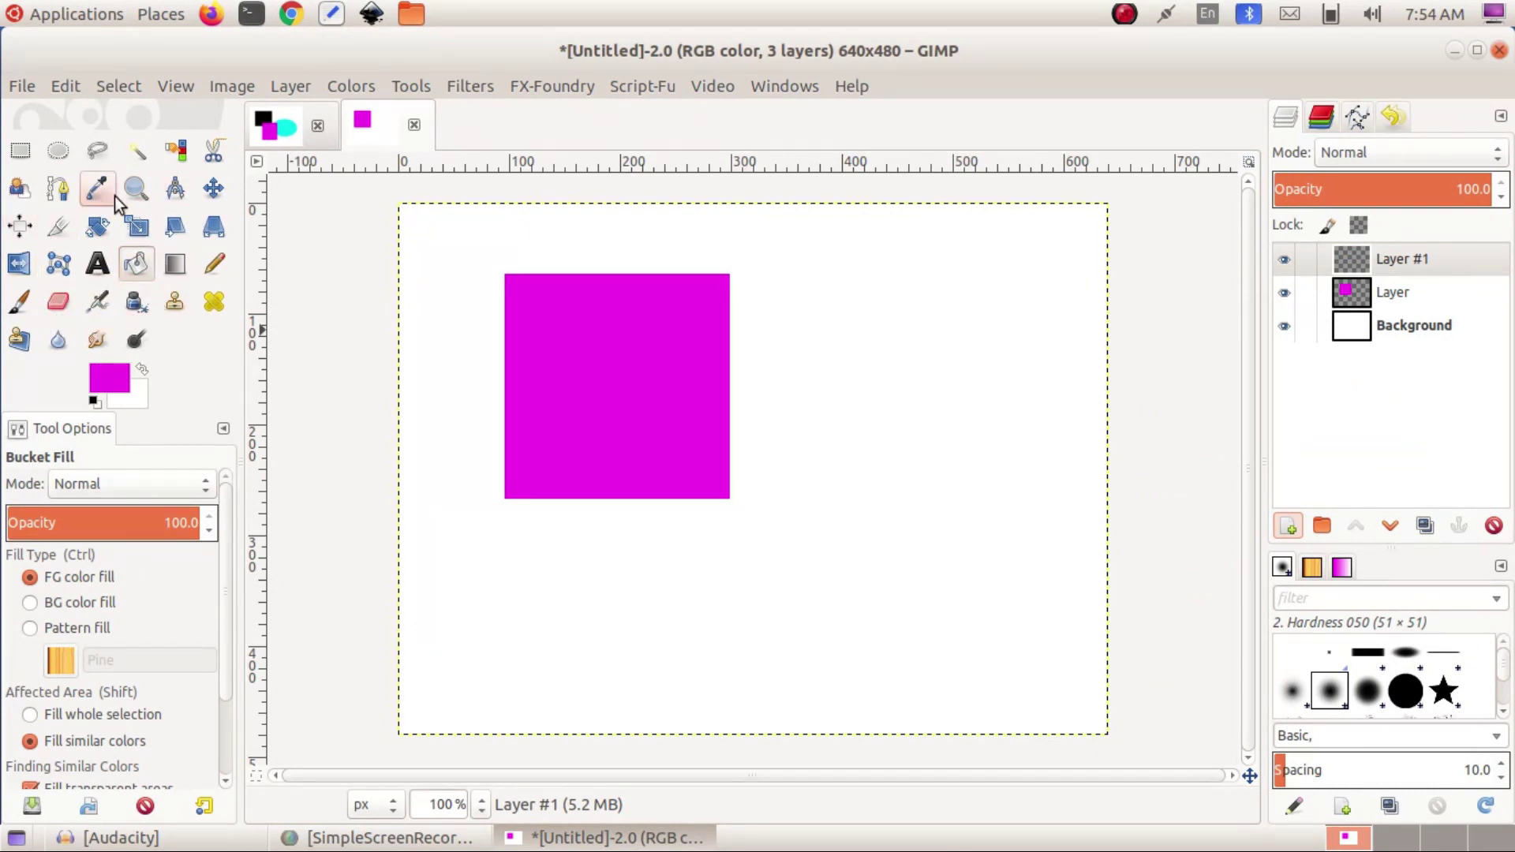
# On the new transparent layer, fill an elliptical selection of about 288 × 230 px overlapping the magenta square with cyan and clear the selection
pyautogui.click(58, 150)
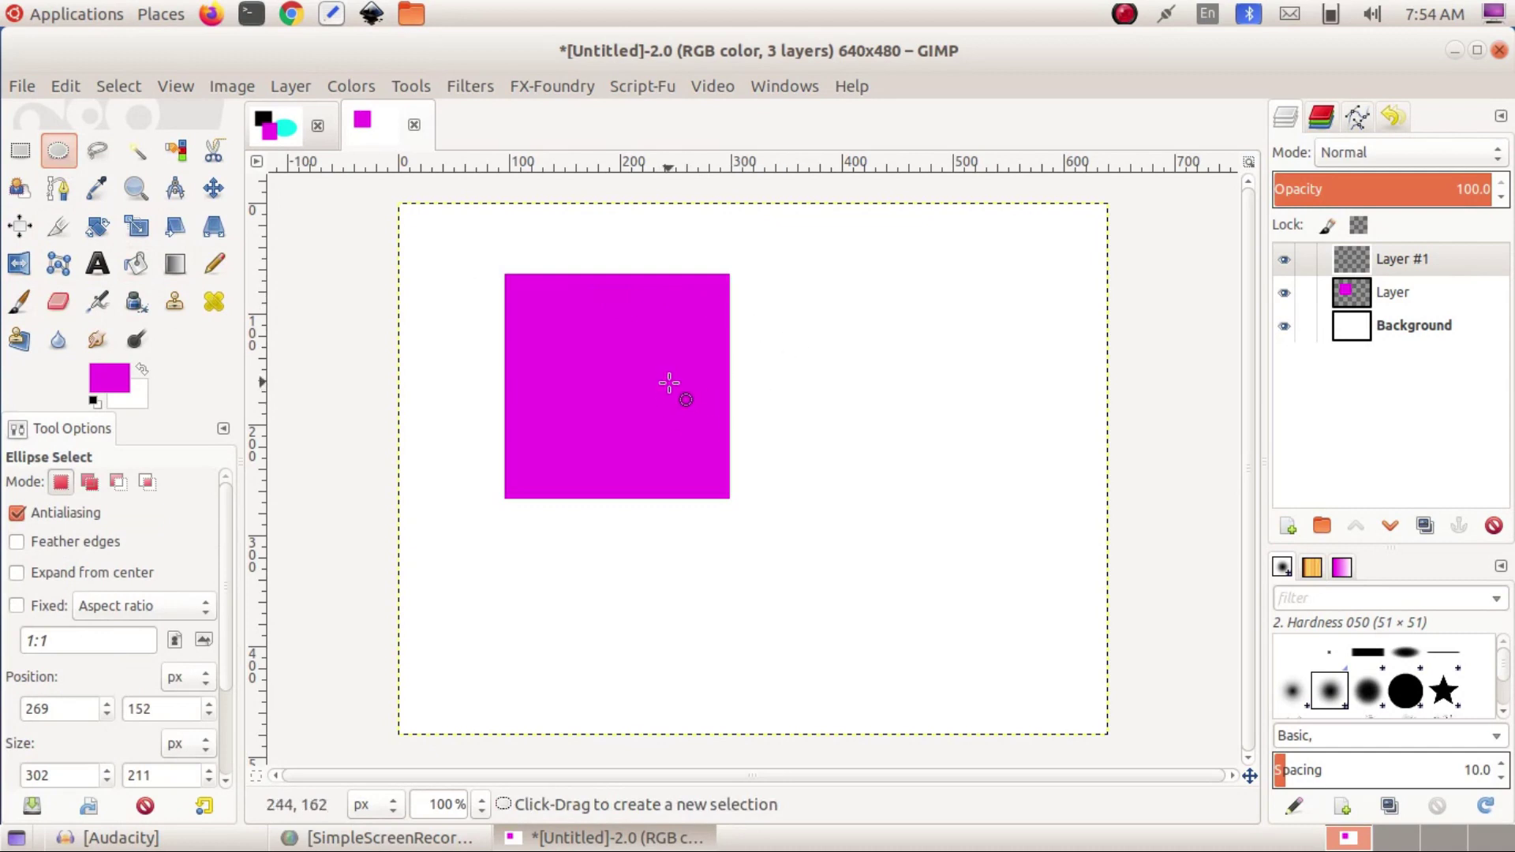
pyautogui.moveTo(669, 383); pyautogui.dragTo(990, 636)
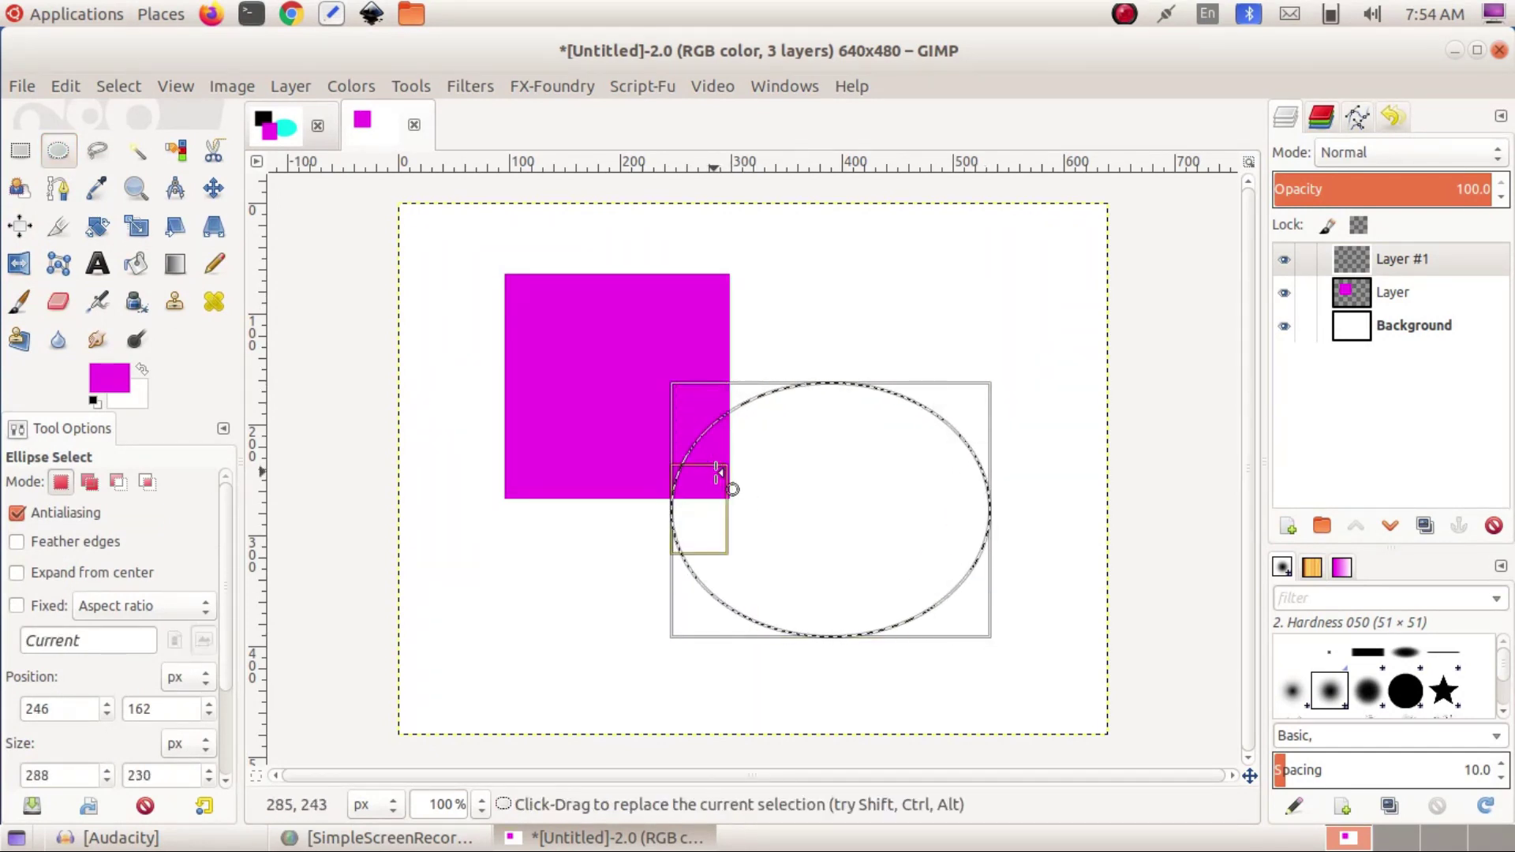
pyautogui.click(137, 270)
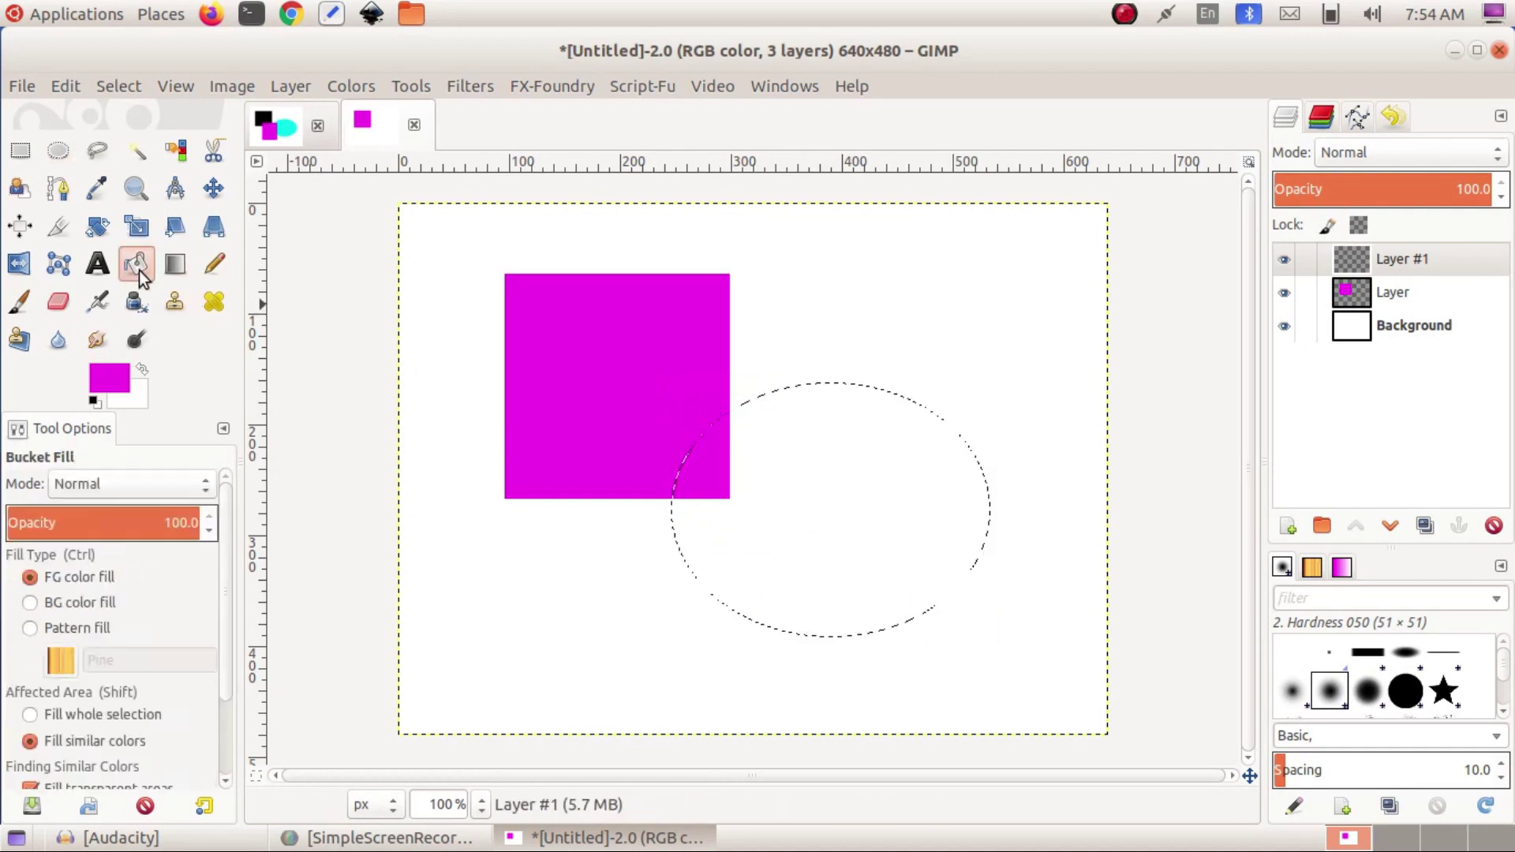
pyautogui.click(120, 370)
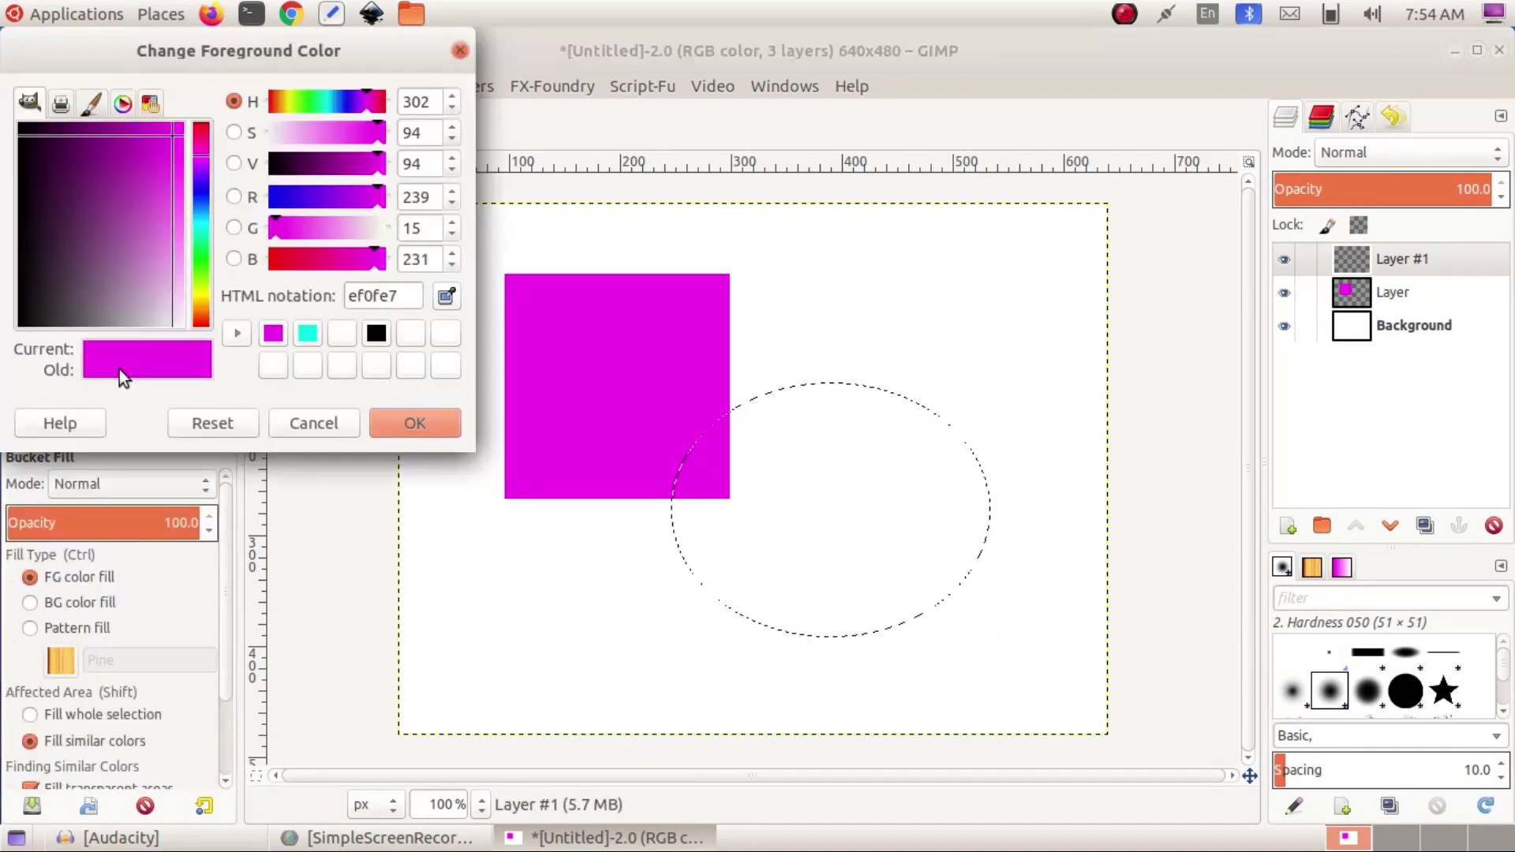
pyautogui.click(308, 333)
pyautogui.click(411, 421)
pyautogui.click(820, 515)
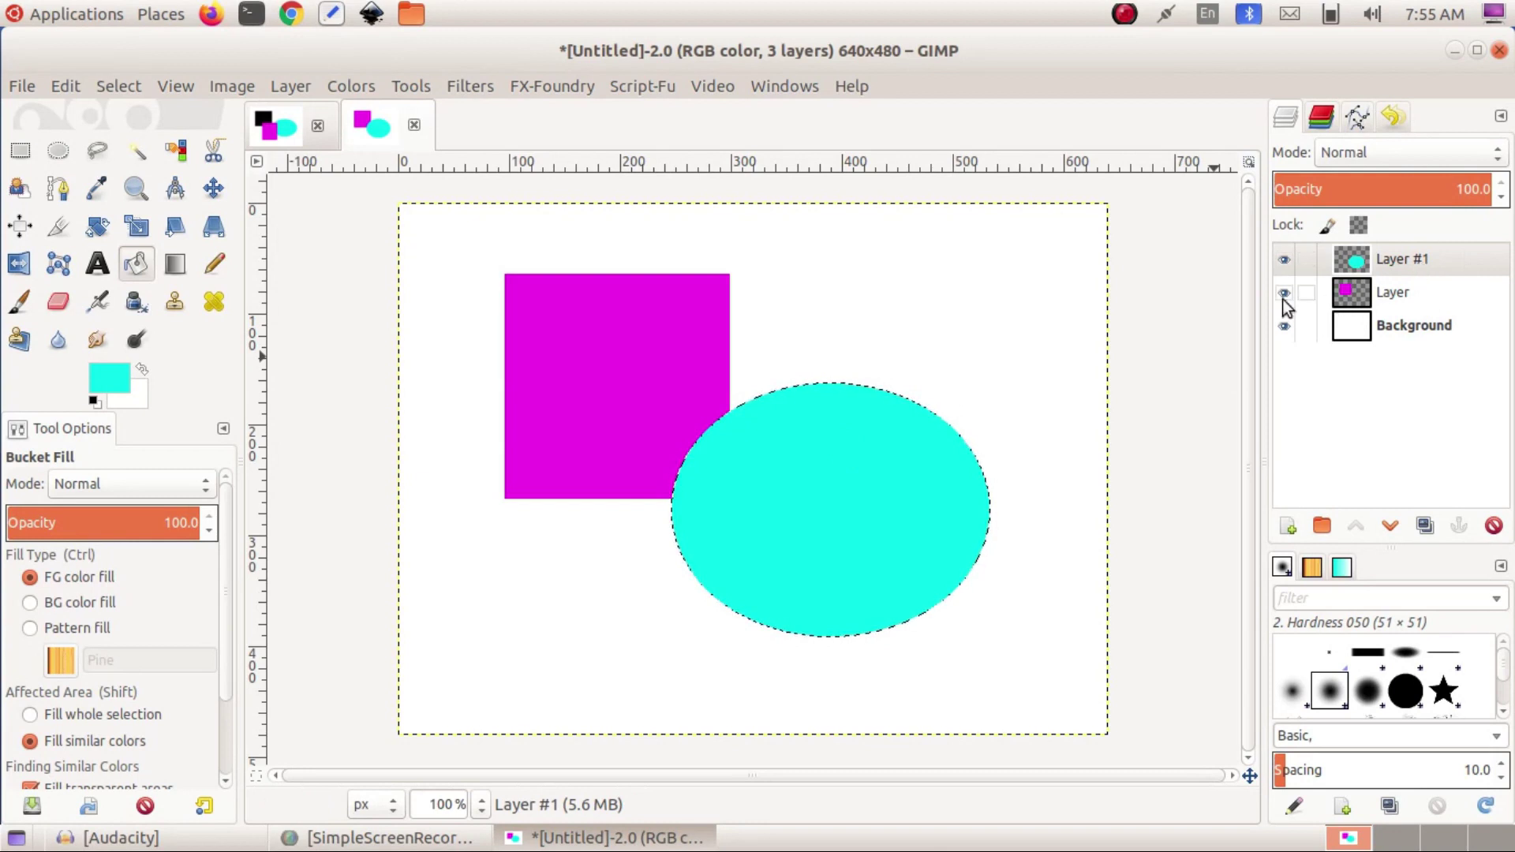
pyautogui.click(130, 95)
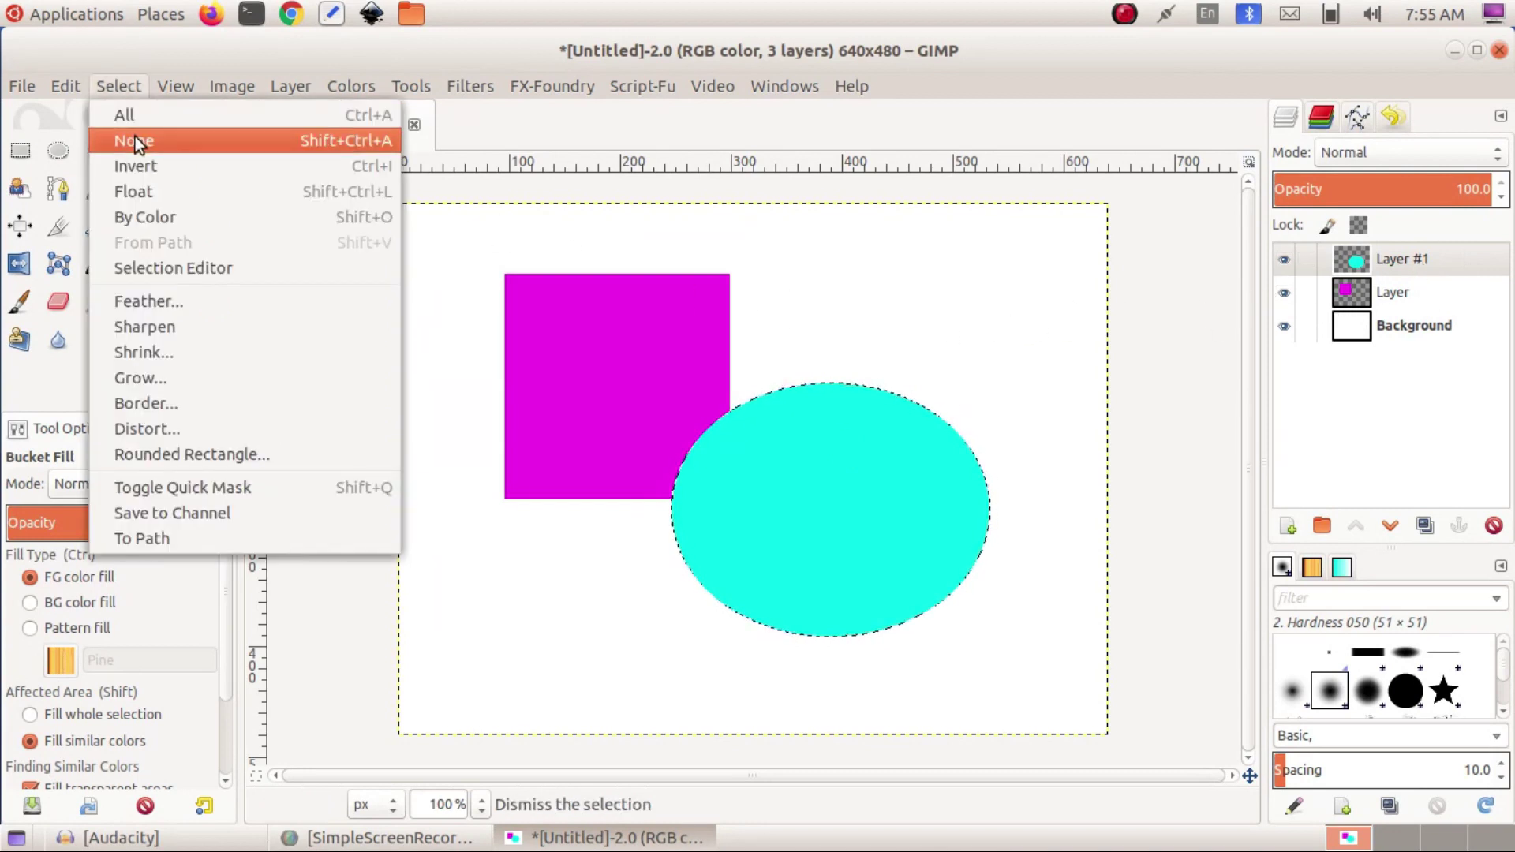
pyautogui.click(135, 135)
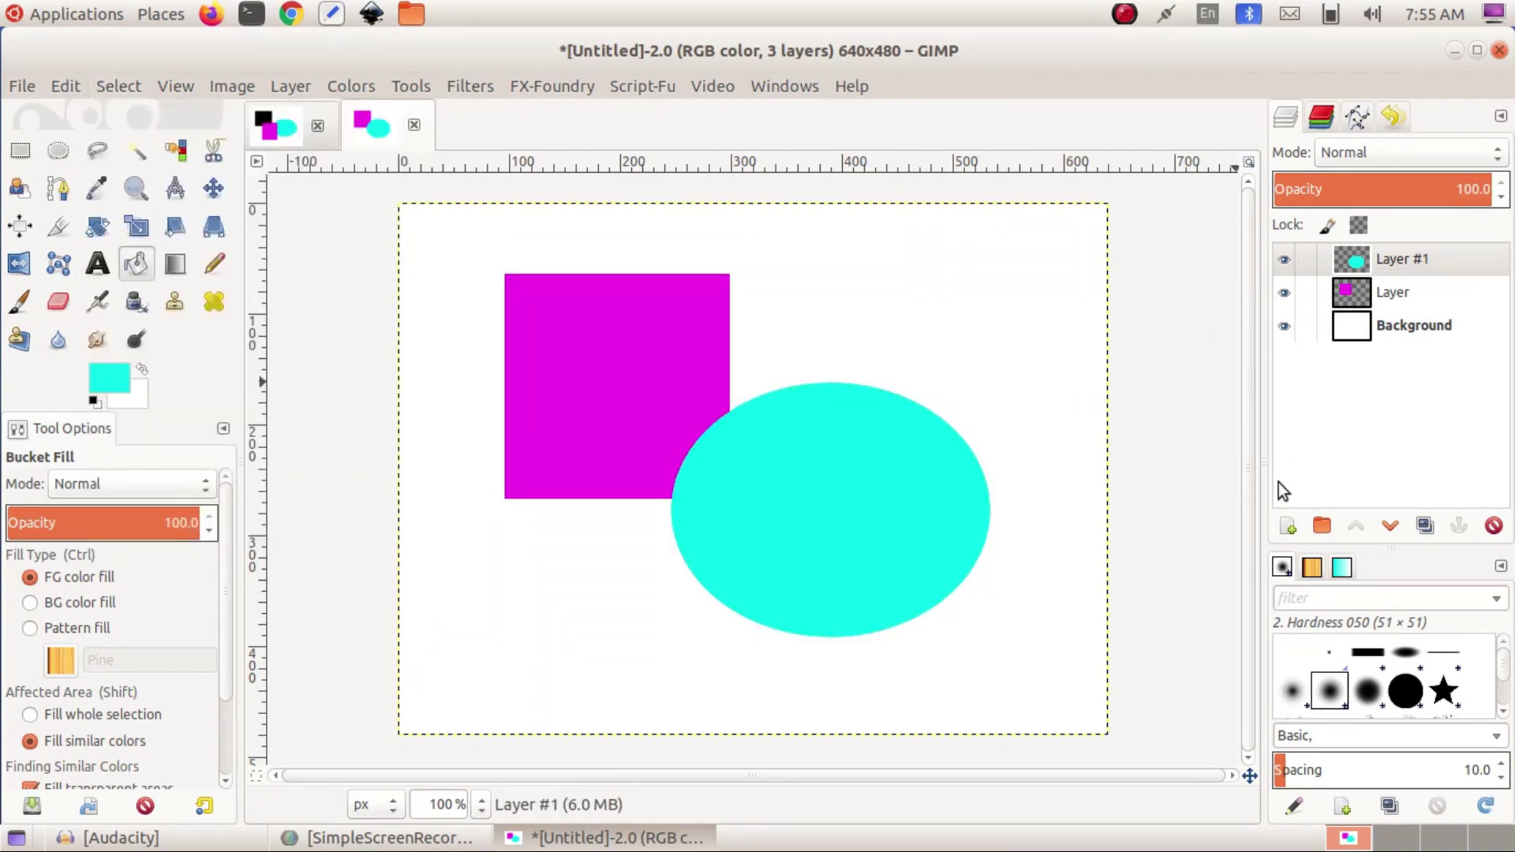
# Add another 640 × 480 px Transparency layer and fill a rectangular selection starting at about 381, 74 px with black on it
pyautogui.click(1288, 527)
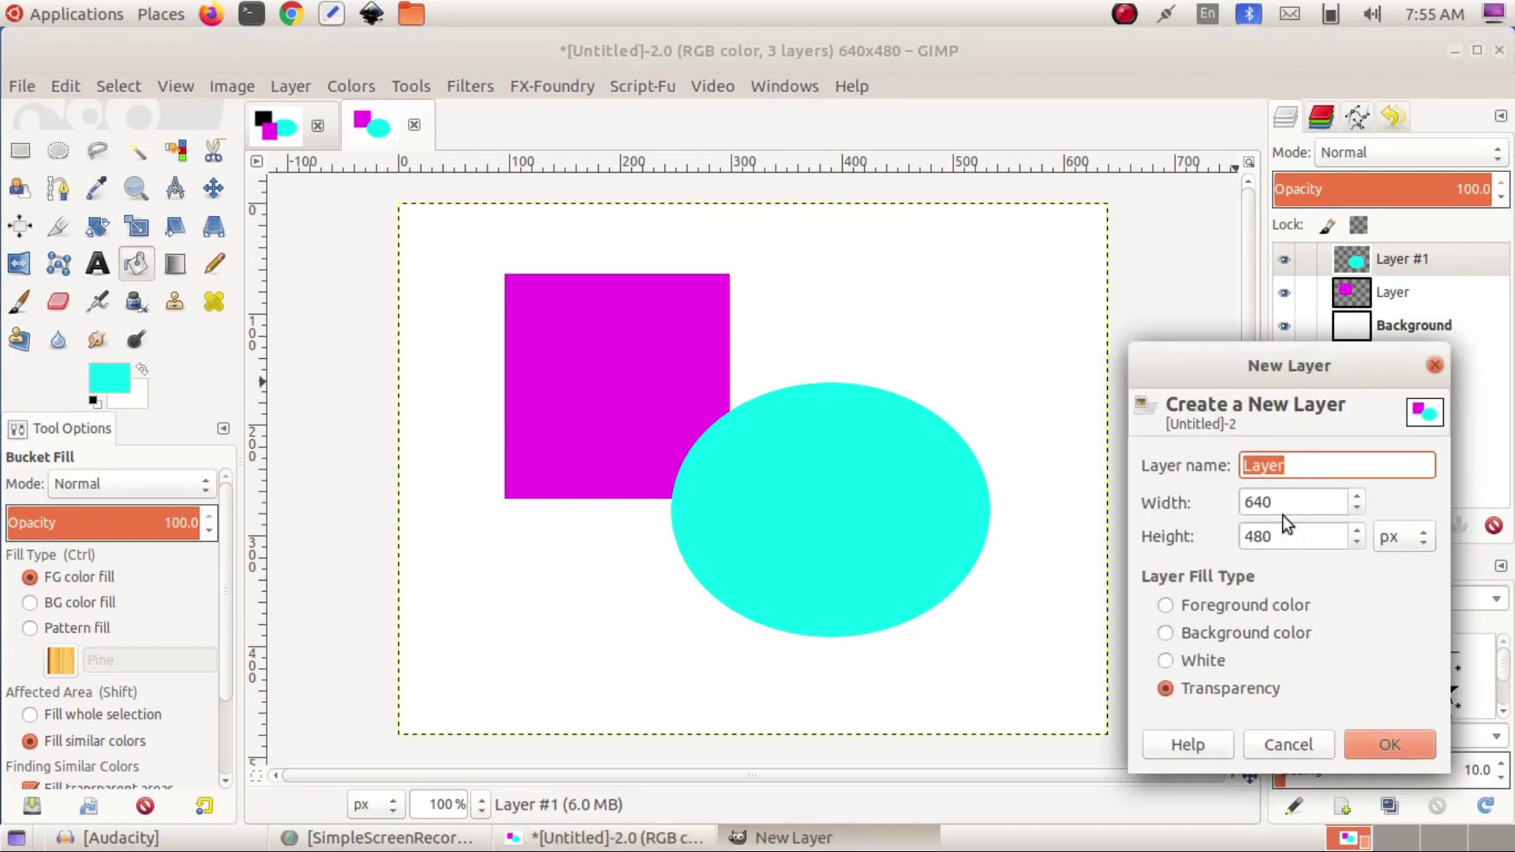
pyautogui.click(1377, 738)
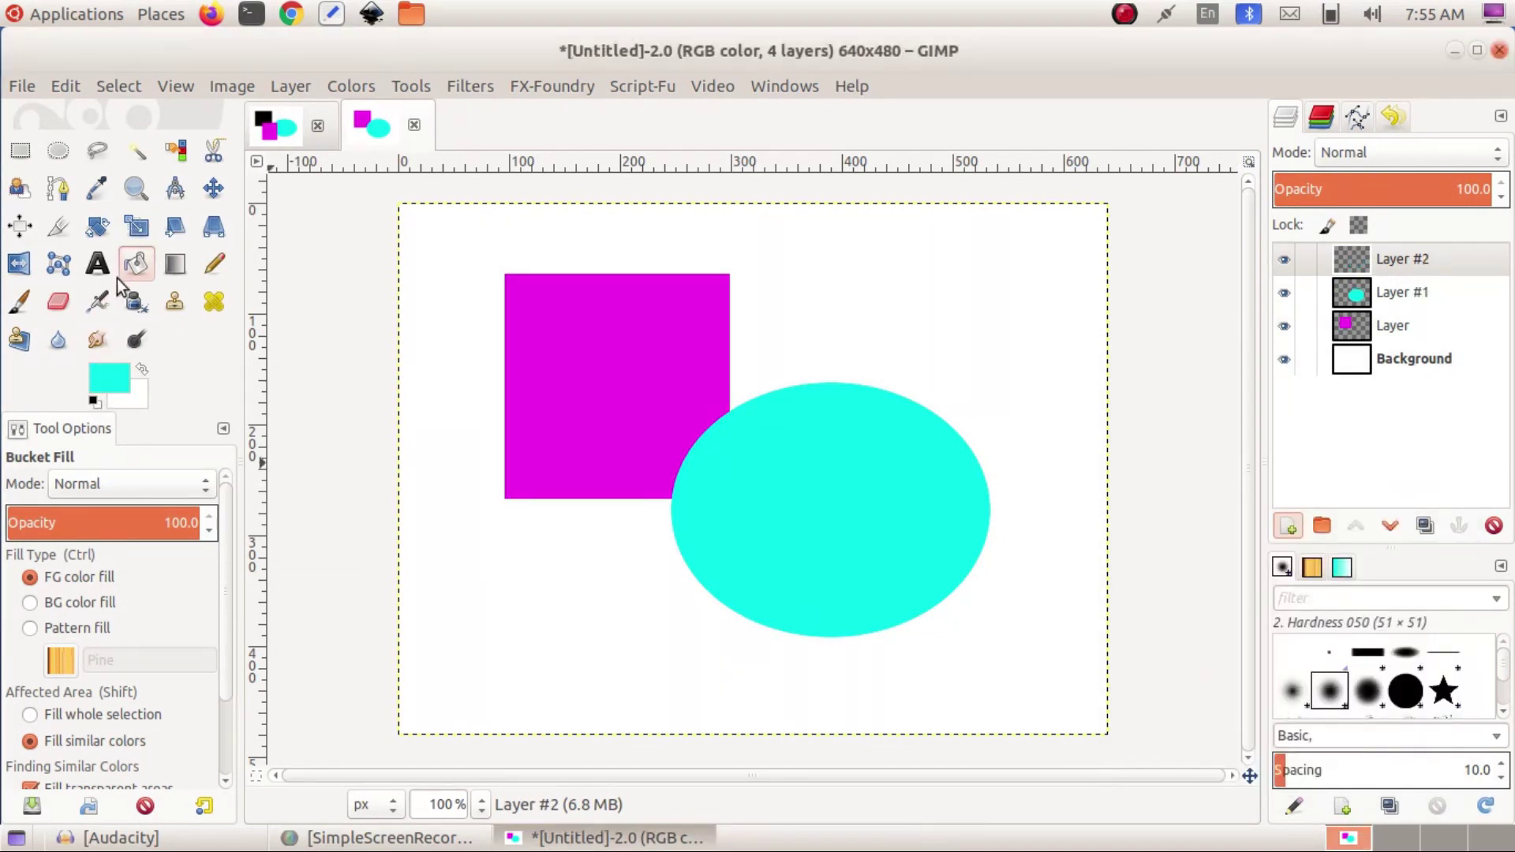
pyautogui.click(20, 150)
pyautogui.moveTo(821, 287); pyautogui.dragTo(1063, 495)
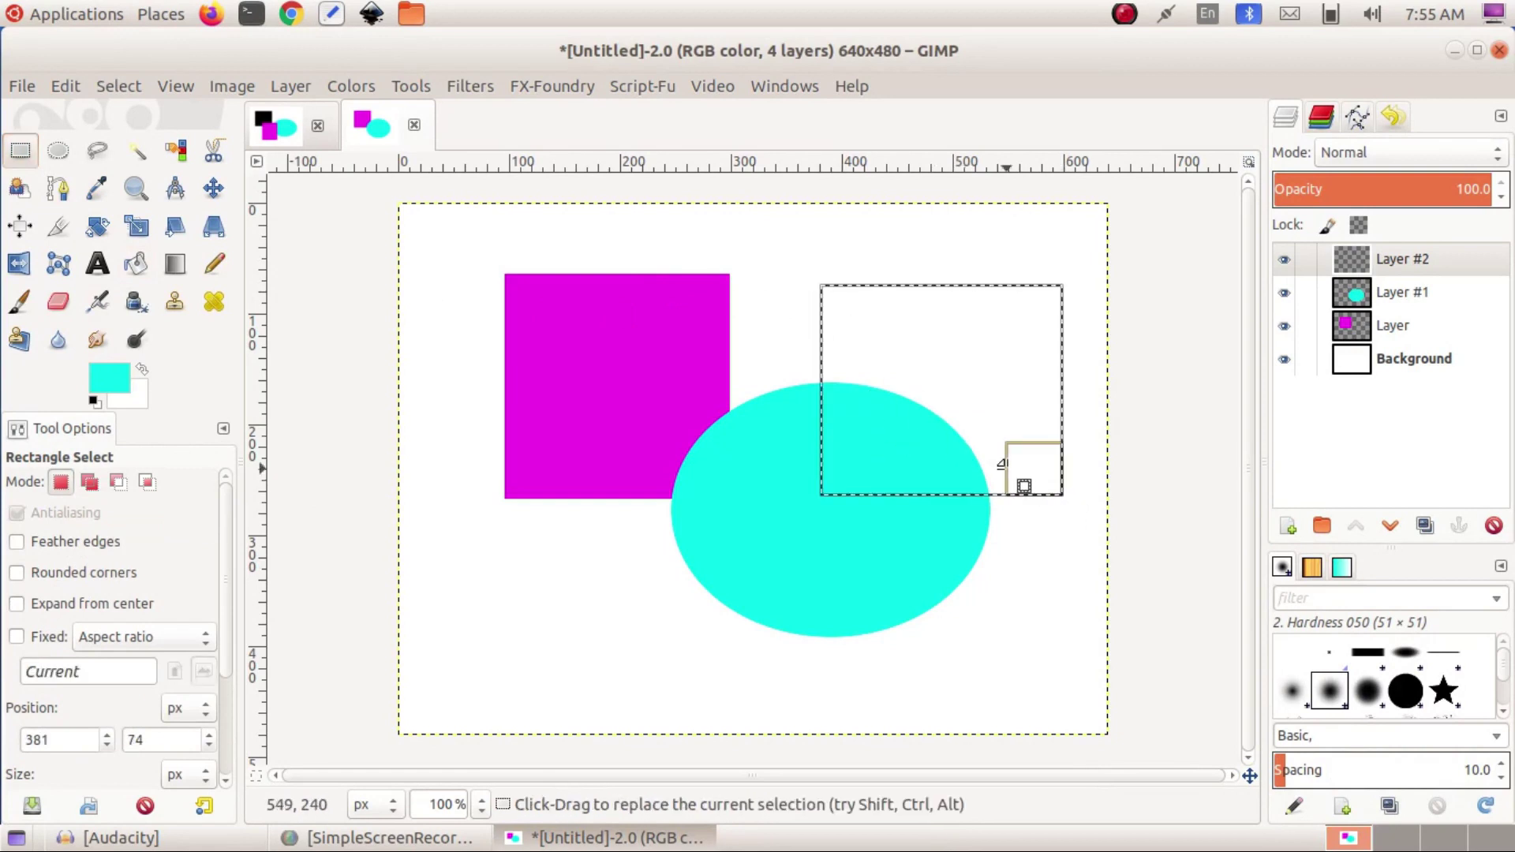
pyautogui.click(116, 376)
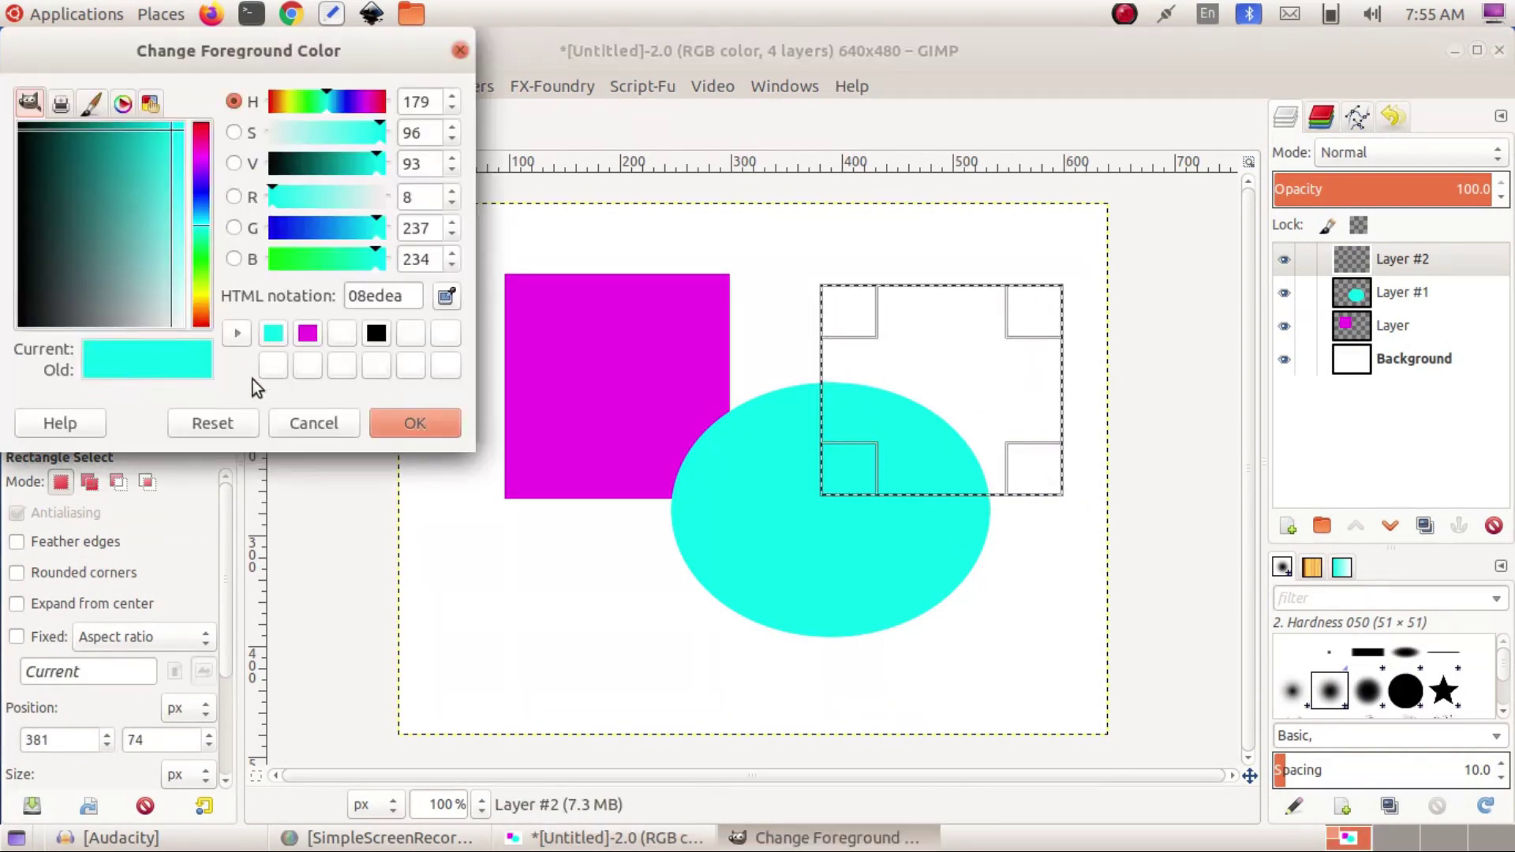
pyautogui.click(377, 333)
pyautogui.click(380, 428)
pyautogui.click(135, 263)
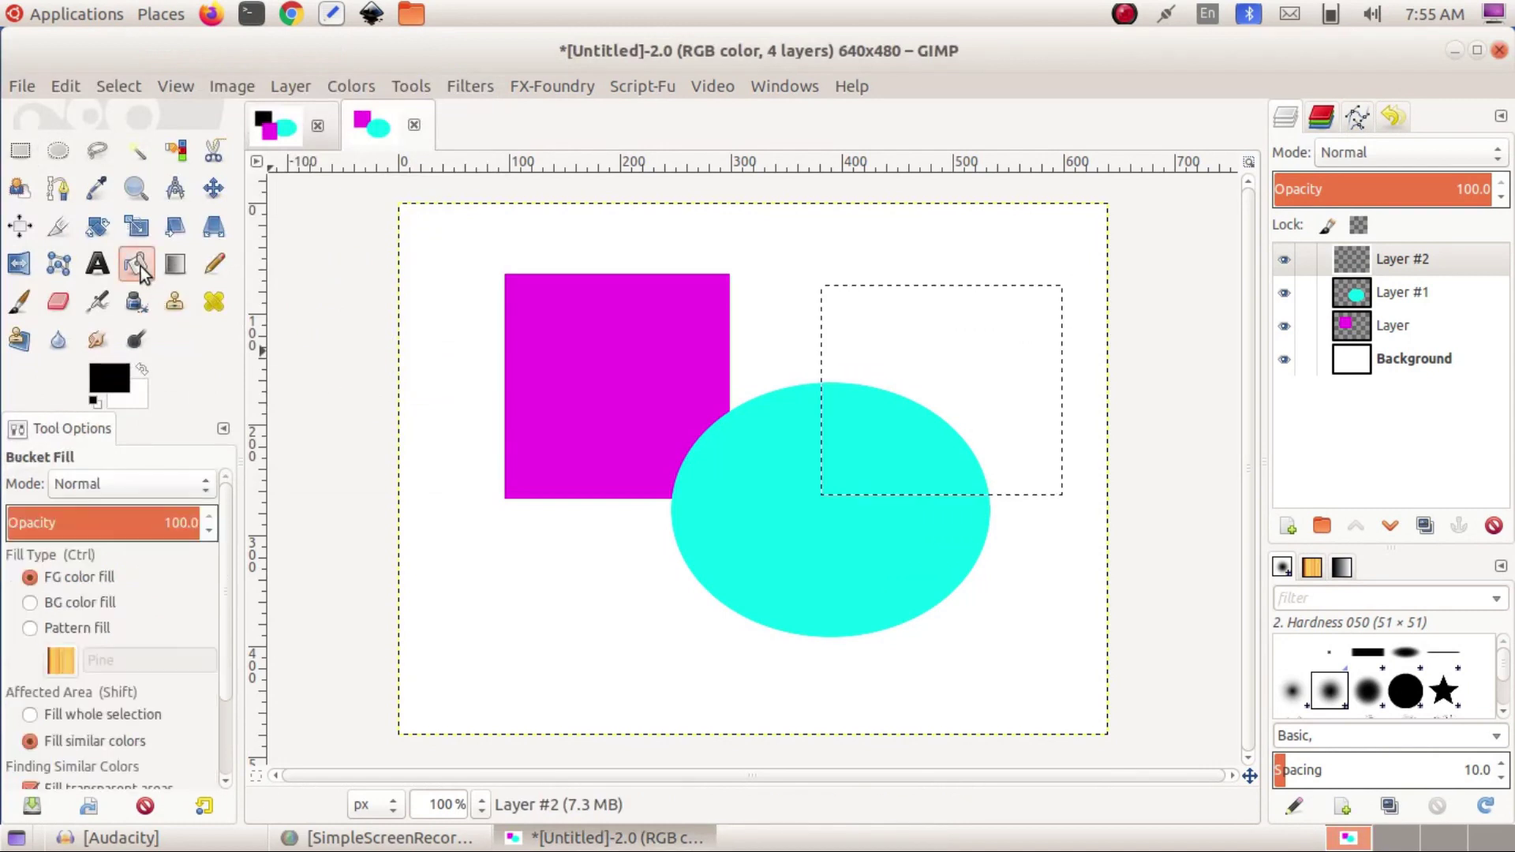
pyautogui.click(909, 430)
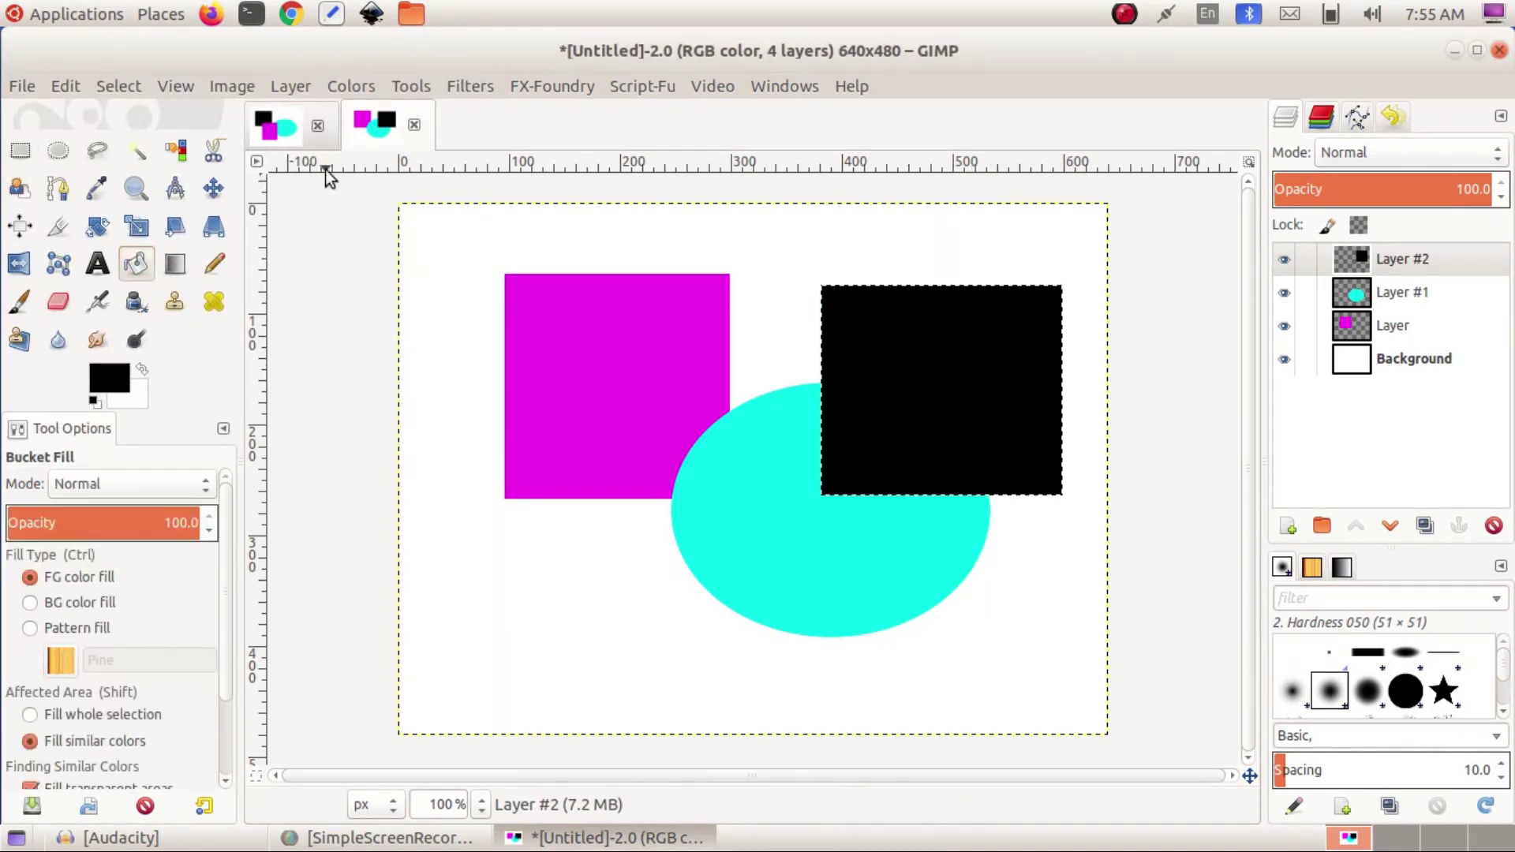
# View the first image for comparison, return to the layered image and clear its rectangular selection
pyautogui.click(293, 127)
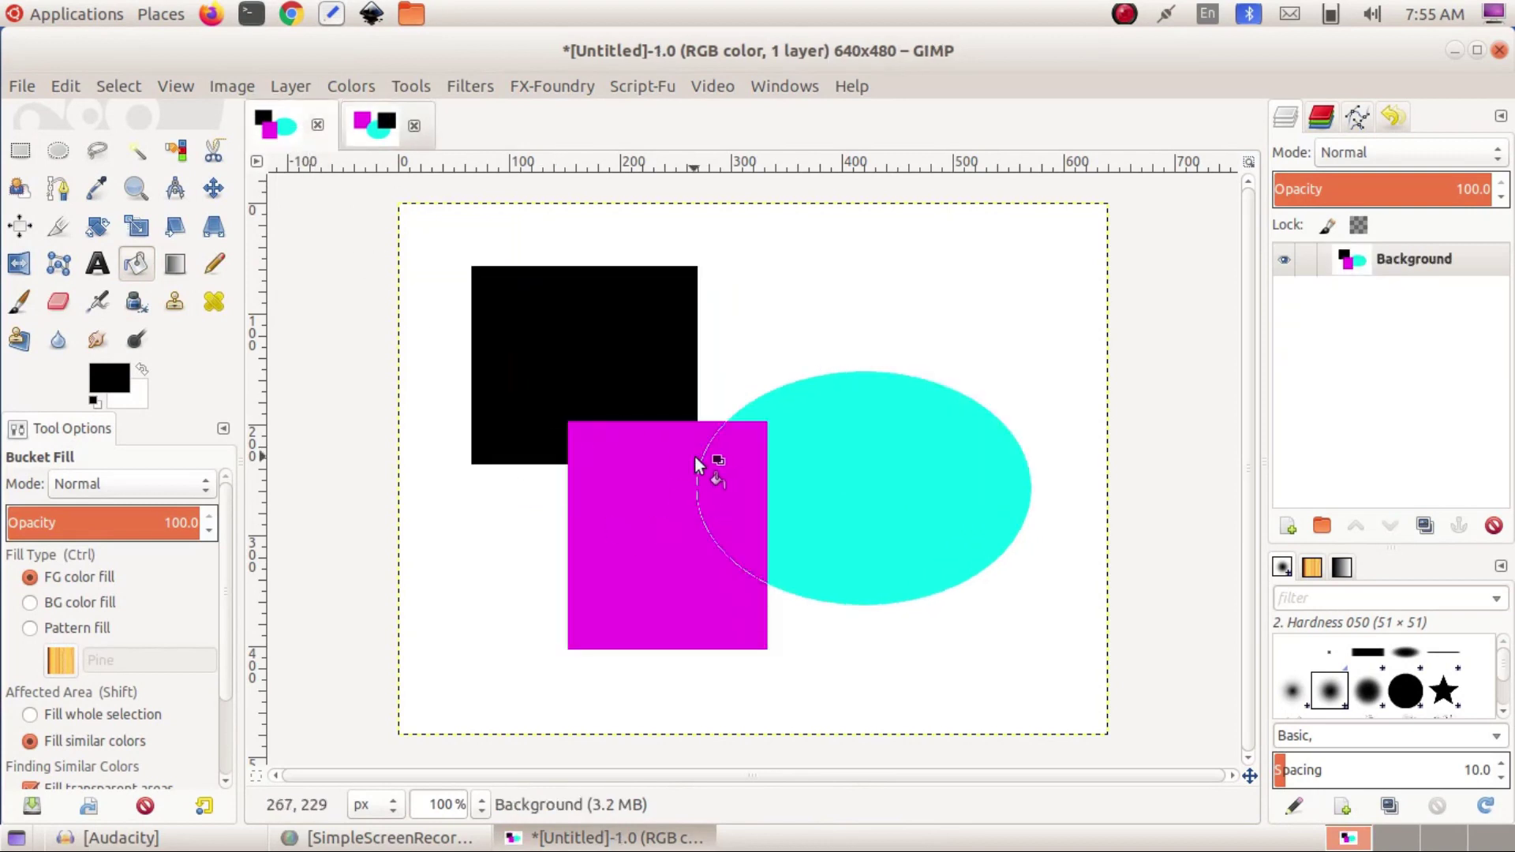
pyautogui.click(375, 122)
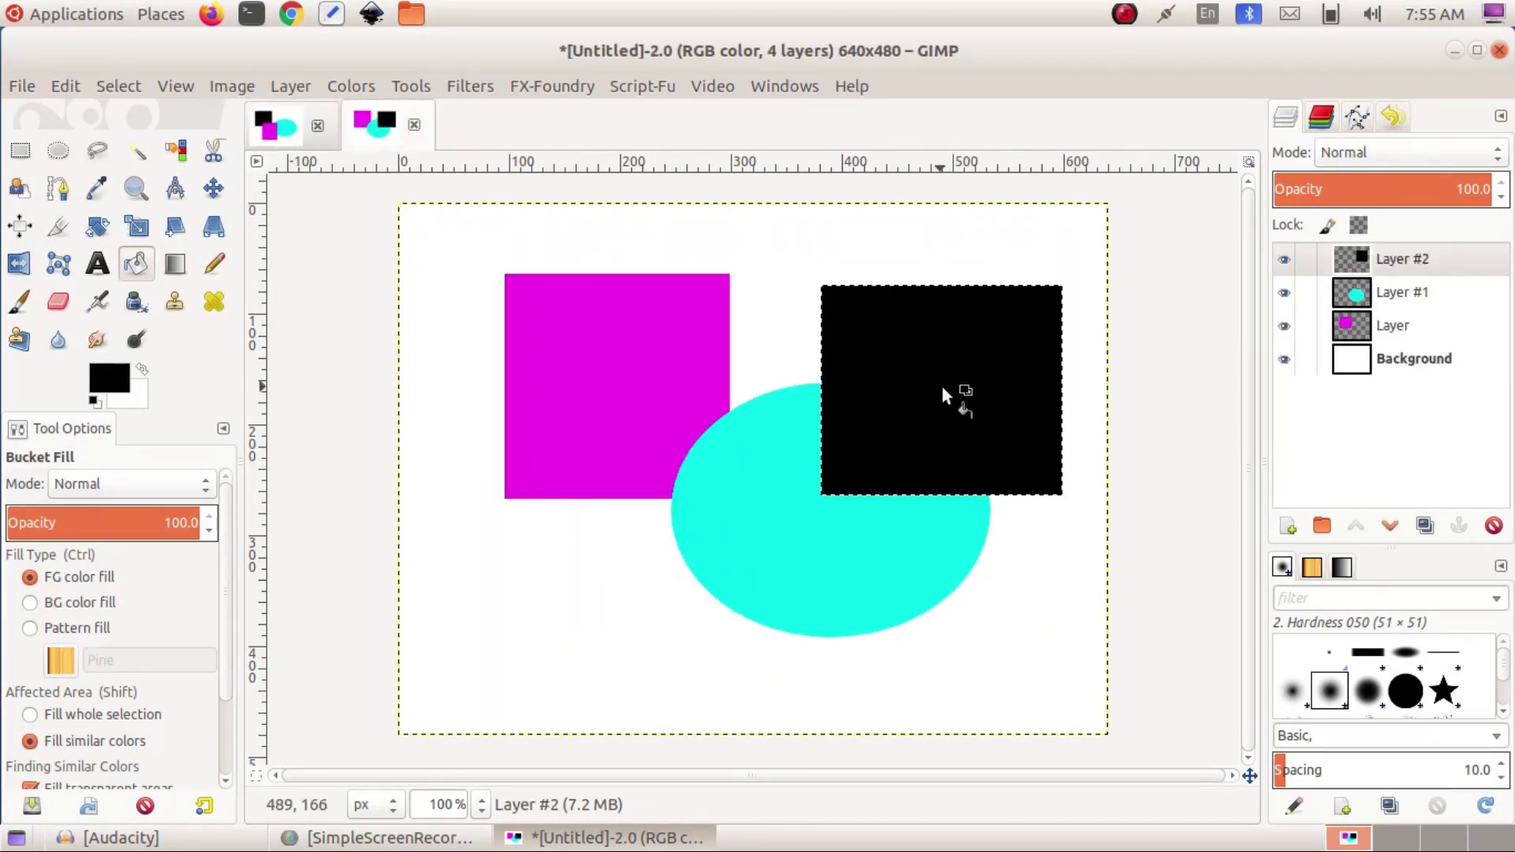
pyautogui.click(120, 86)
pyautogui.click(148, 142)
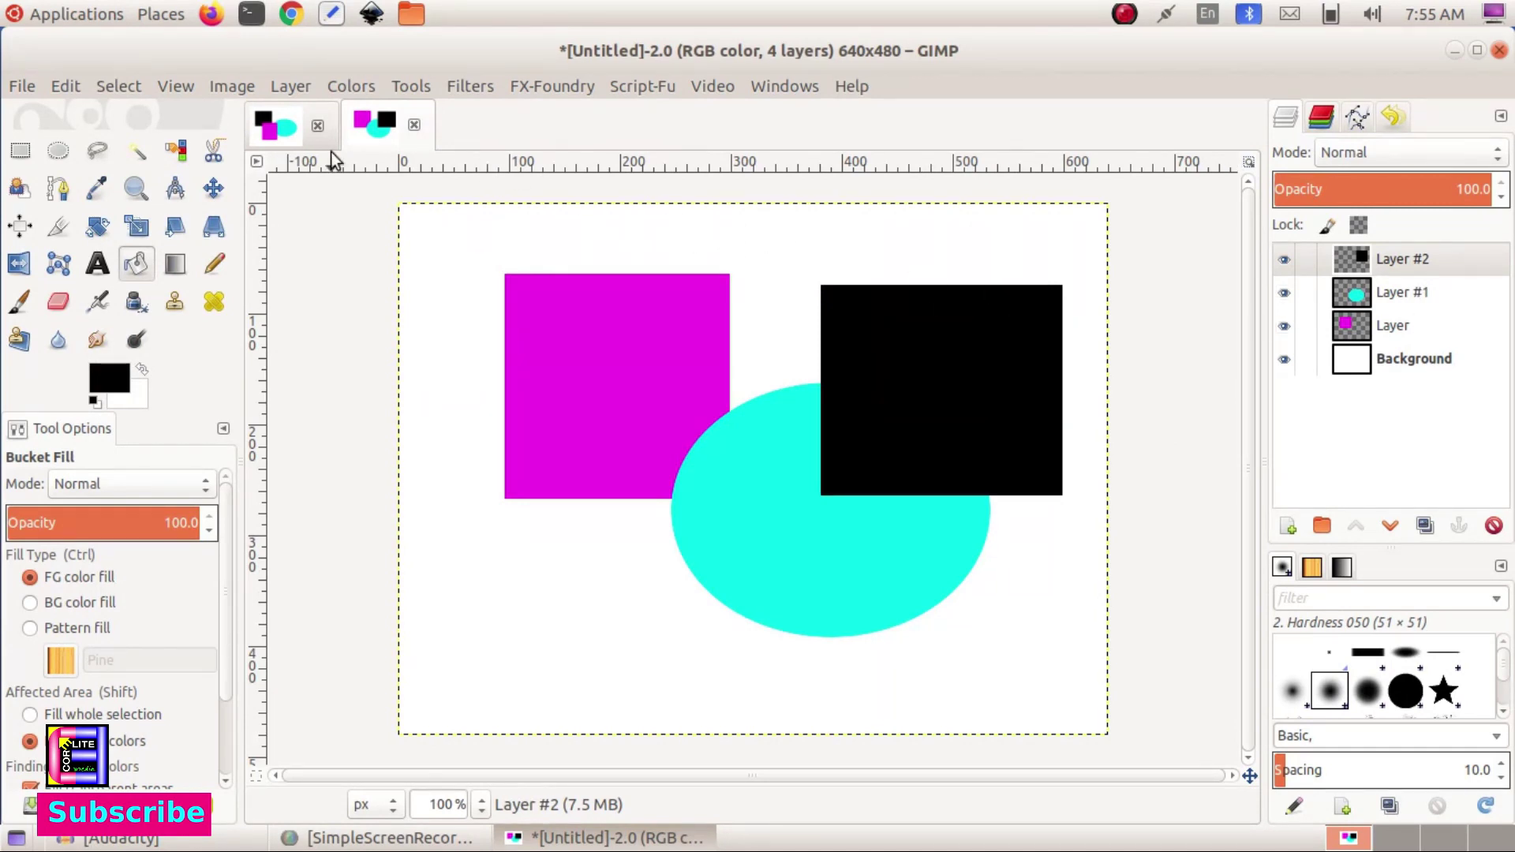
# Compare the single-layer image with the layered one again and select the cyan ellipse's layer in the layered image
pyautogui.click(281, 133)
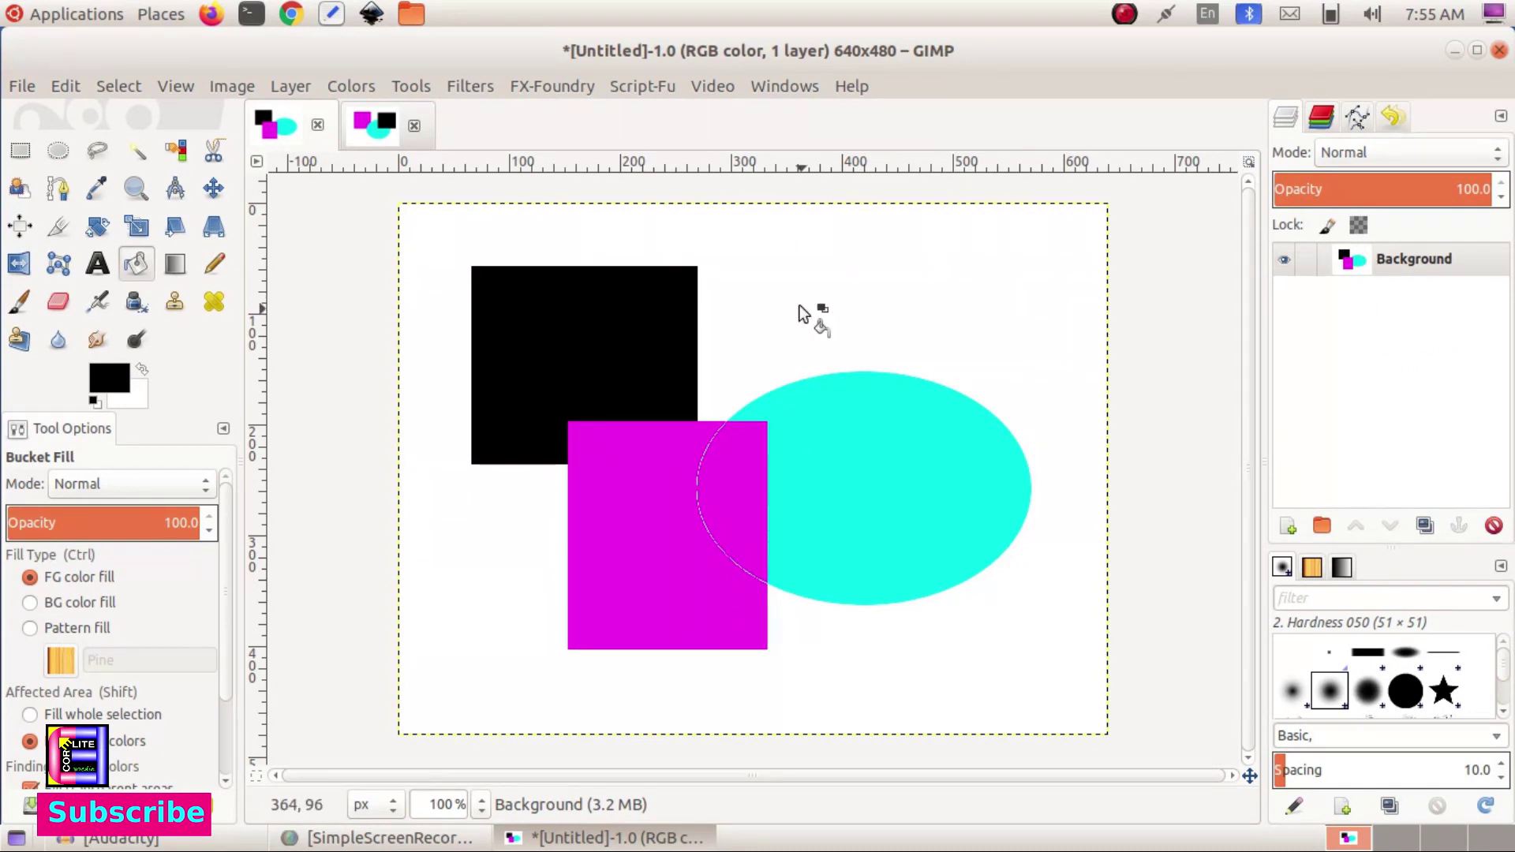
pyautogui.click(371, 123)
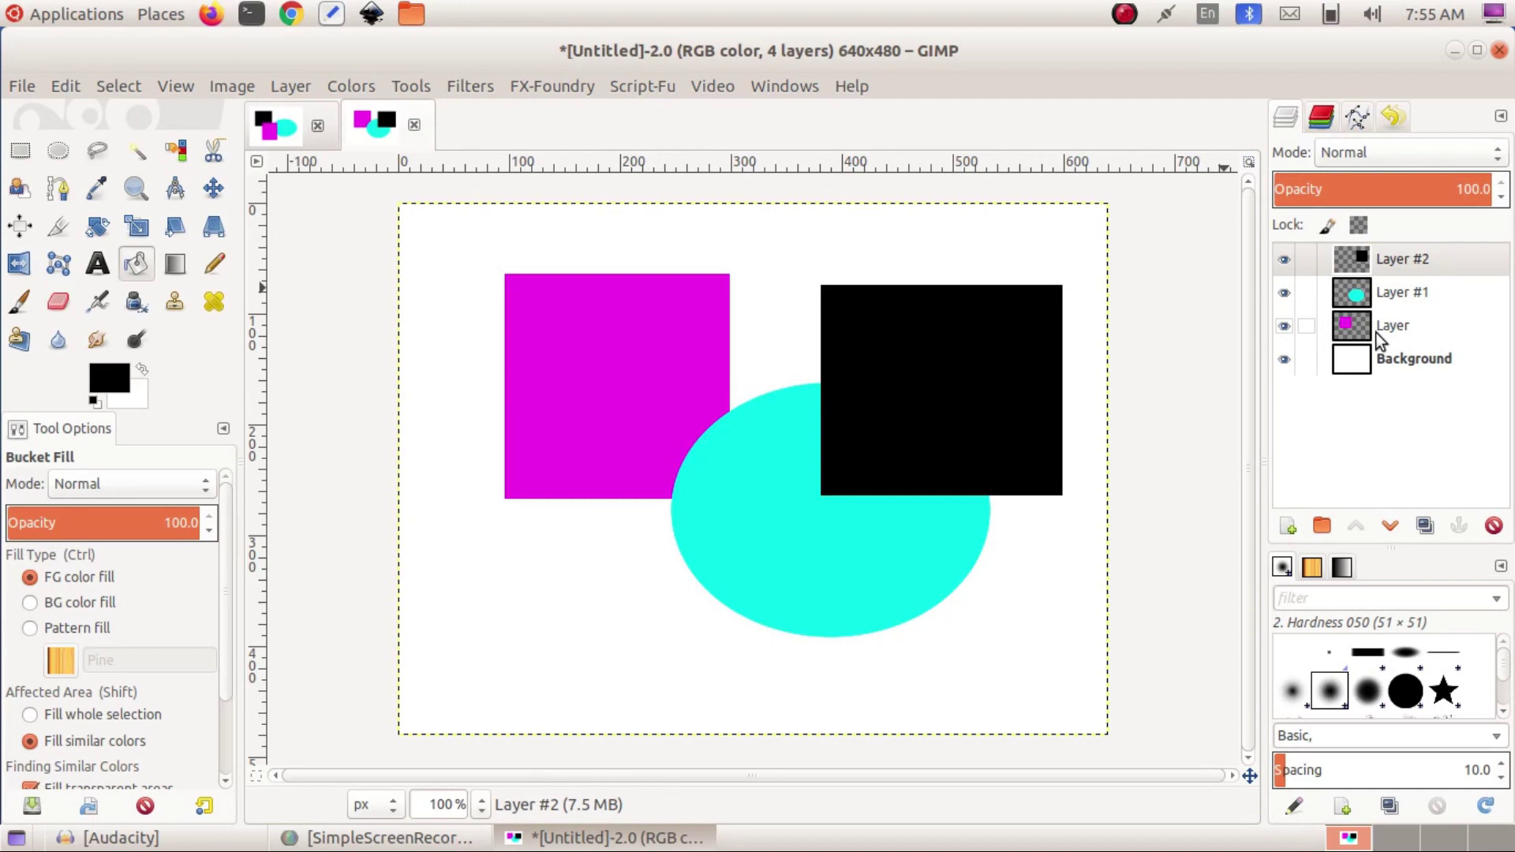
pyautogui.click(1397, 299)
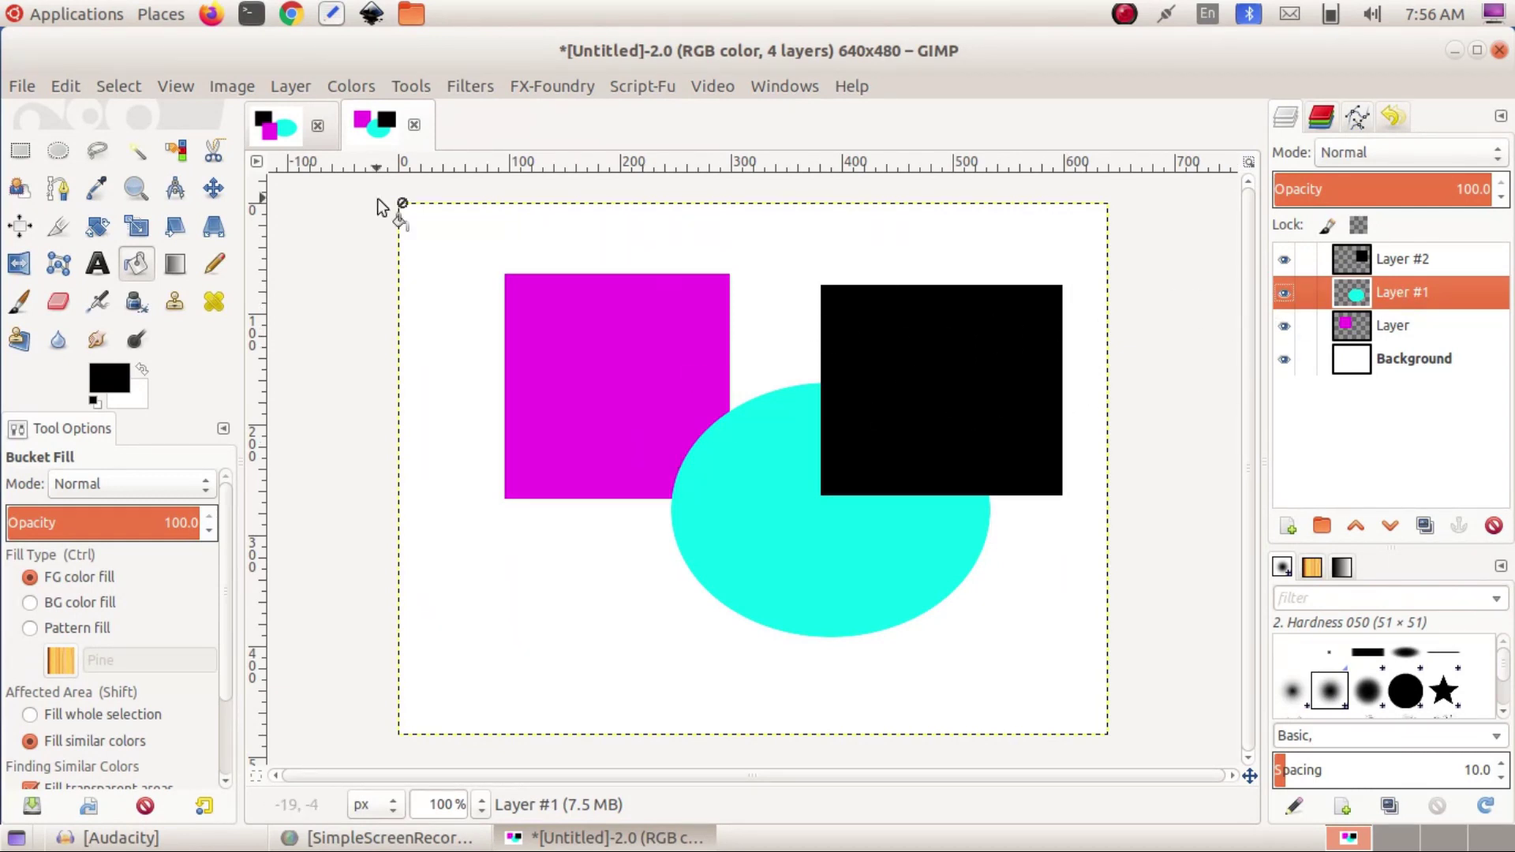
# In the first image, erase freehand strokes with the size 20 Eraser across the black, magenta and cyan shapes where they meet
pyautogui.click(284, 136)
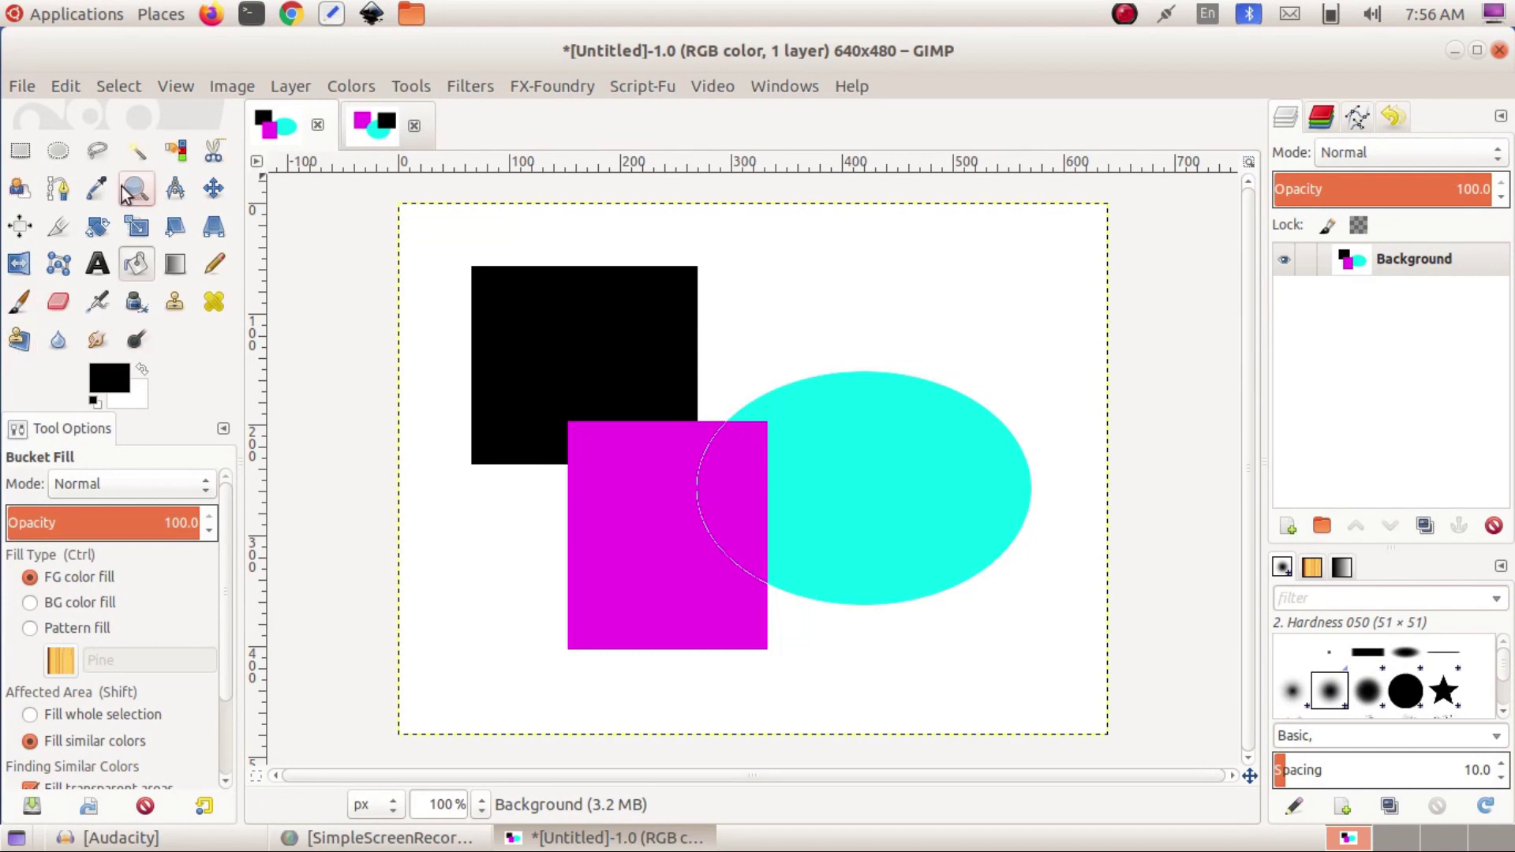
pyautogui.click(58, 305)
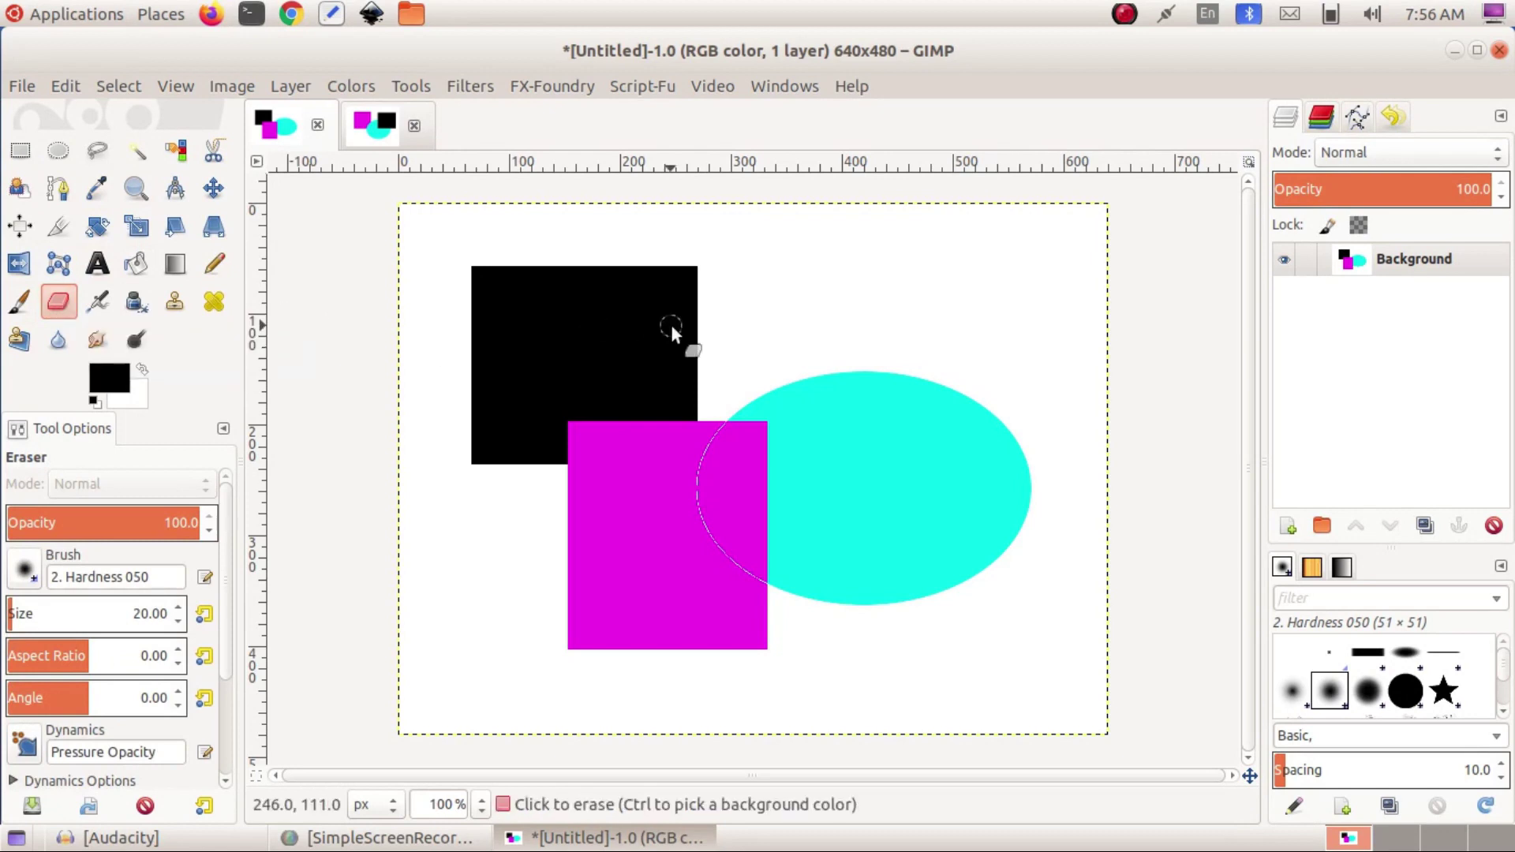
pyautogui.moveTo(762, 328); pyautogui.dragTo(647, 359)
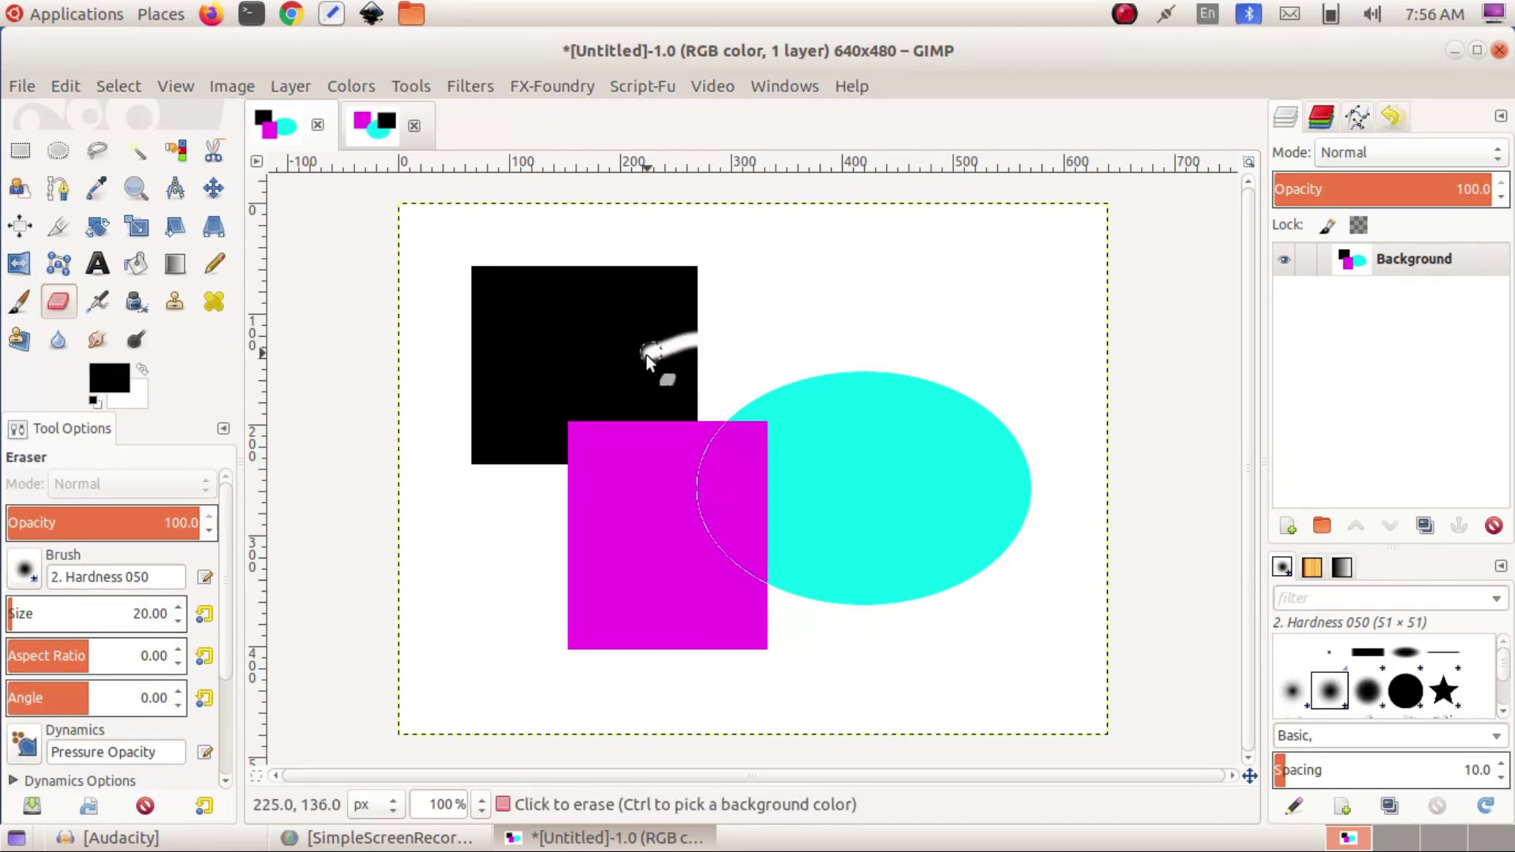
pyautogui.moveTo(694, 404)
pyautogui.mouseDown()
pyautogui.moveTo(655, 478)
pyautogui.moveTo(704, 375)
pyautogui.moveTo(826, 430)
pyautogui.moveTo(693, 466)
pyautogui.moveTo(615, 520)
pyautogui.moveTo(658, 472)
pyautogui.moveTo(602, 401)
pyautogui.moveTo(567, 389)
pyautogui.moveTo(693, 396)
pyautogui.moveTo(579, 404)
pyautogui.moveTo(672, 374)
pyautogui.moveTo(605, 410)
pyautogui.moveTo(700, 378)
pyautogui.moveTo(632, 386)
pyautogui.mouseUp()
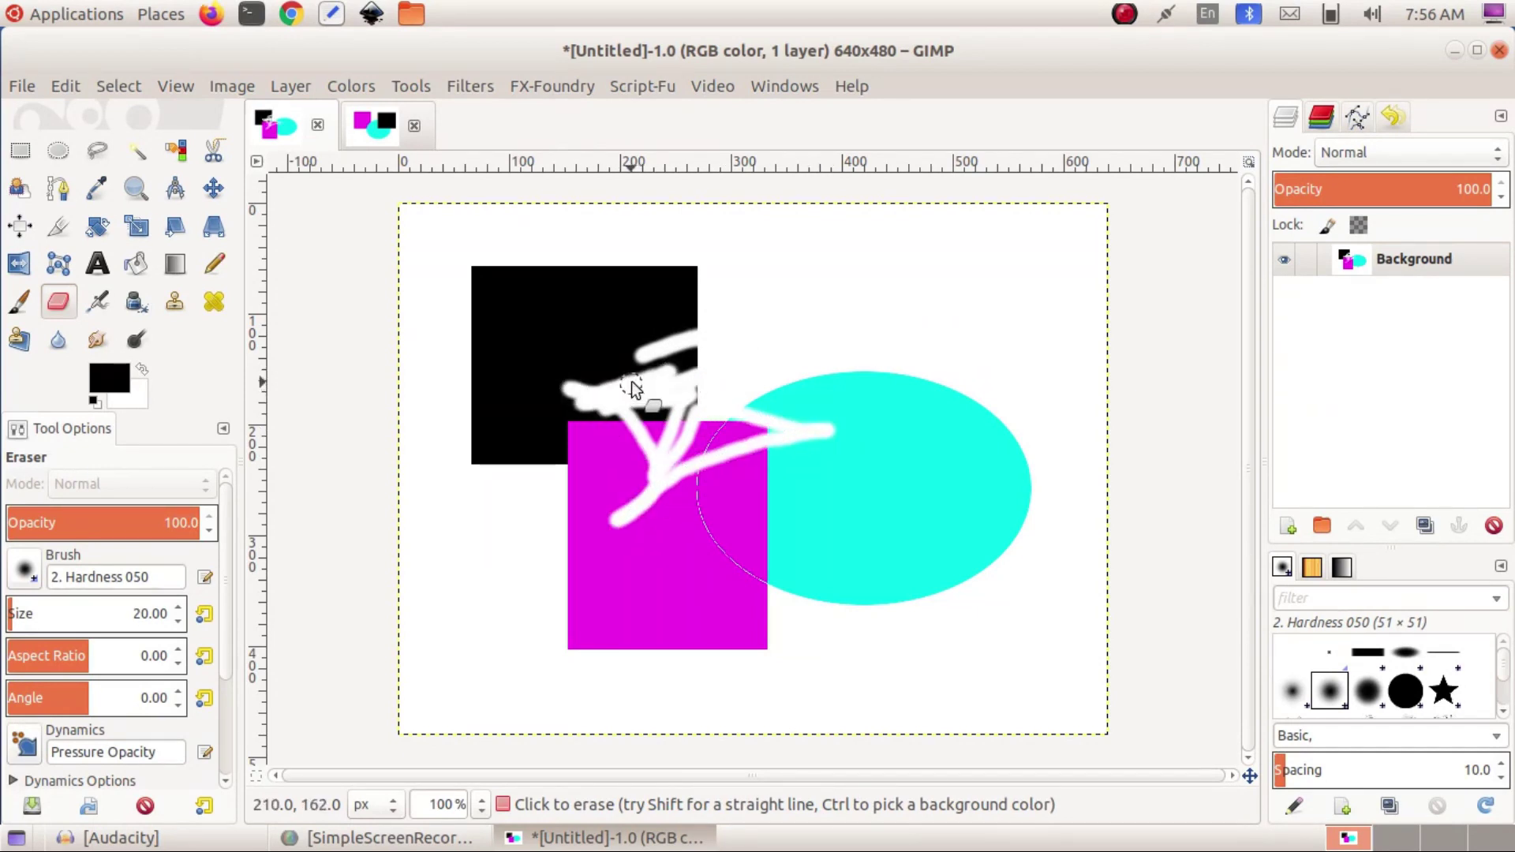
# In the layered image, erase two short strokes from the cyan ellipse on Layer #1, running toward the neighbouring shapes
pyautogui.click(387, 121)
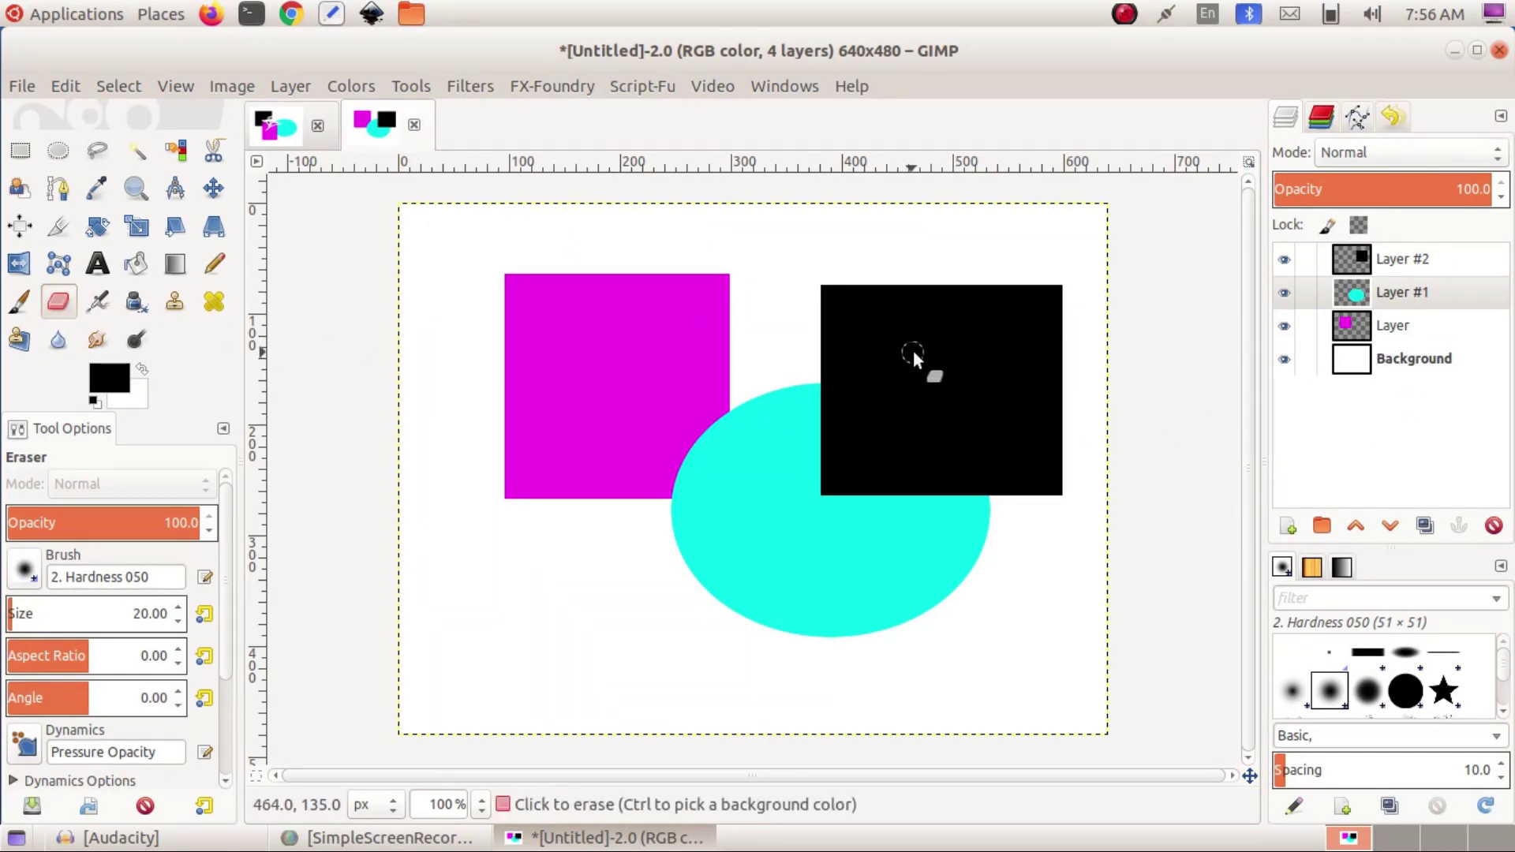
pyautogui.click(989, 269)
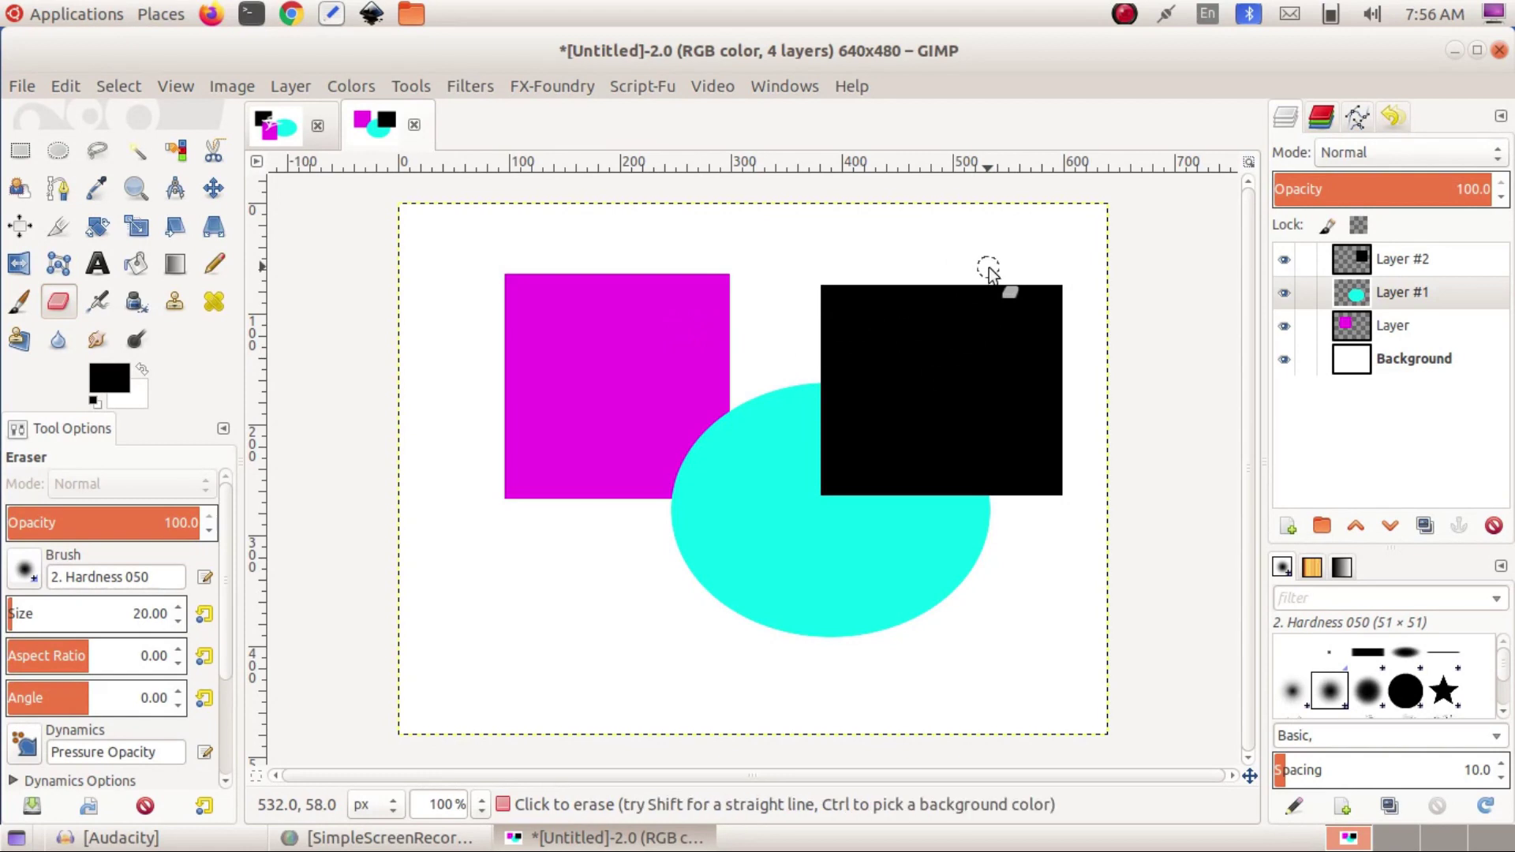
pyautogui.moveTo(779, 322); pyautogui.dragTo(765, 478)
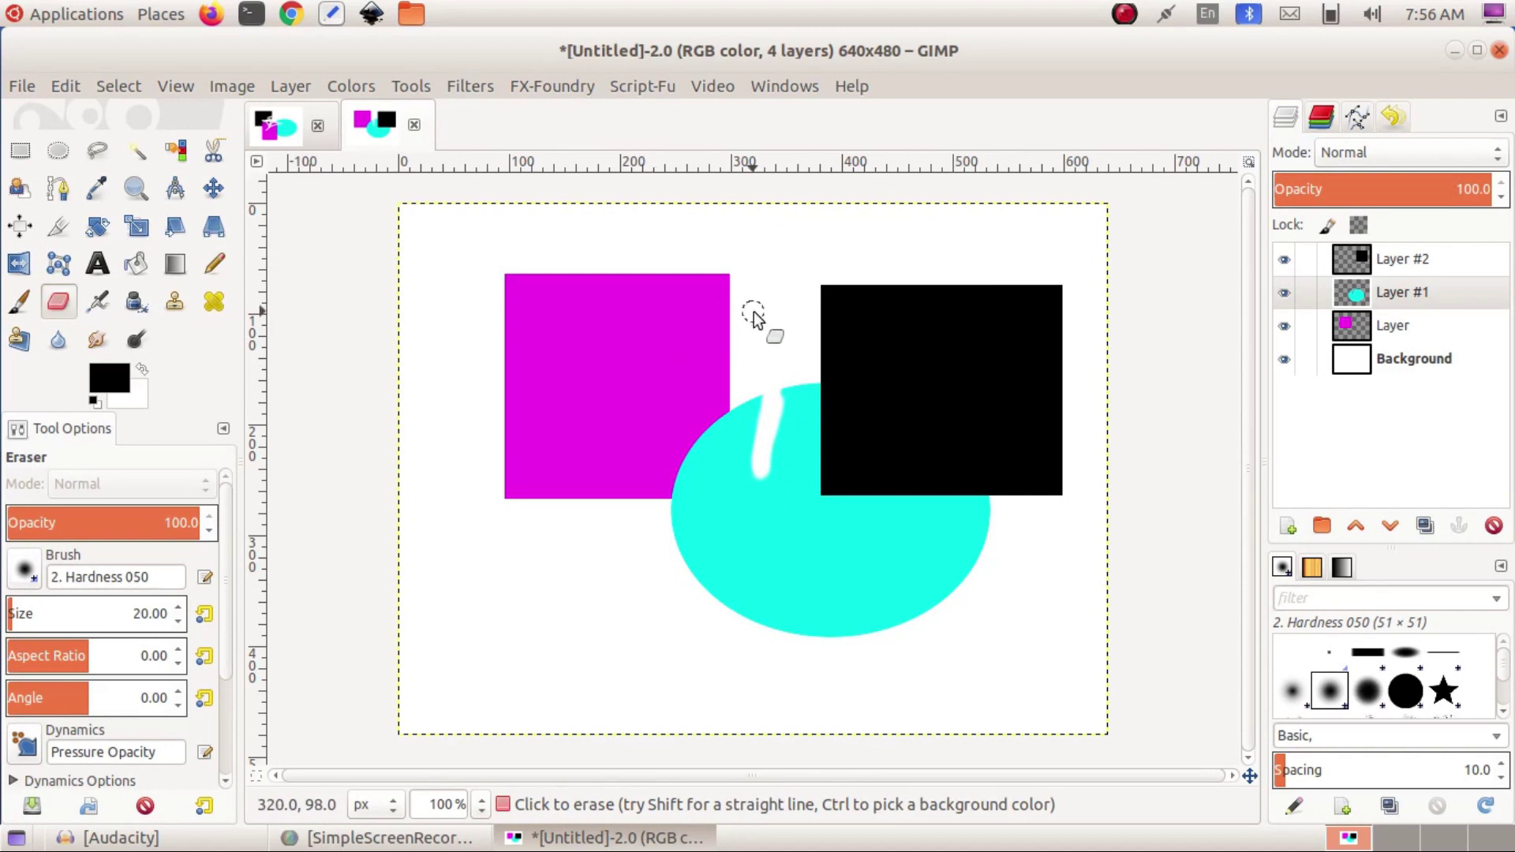
pyautogui.click(1441, 294)
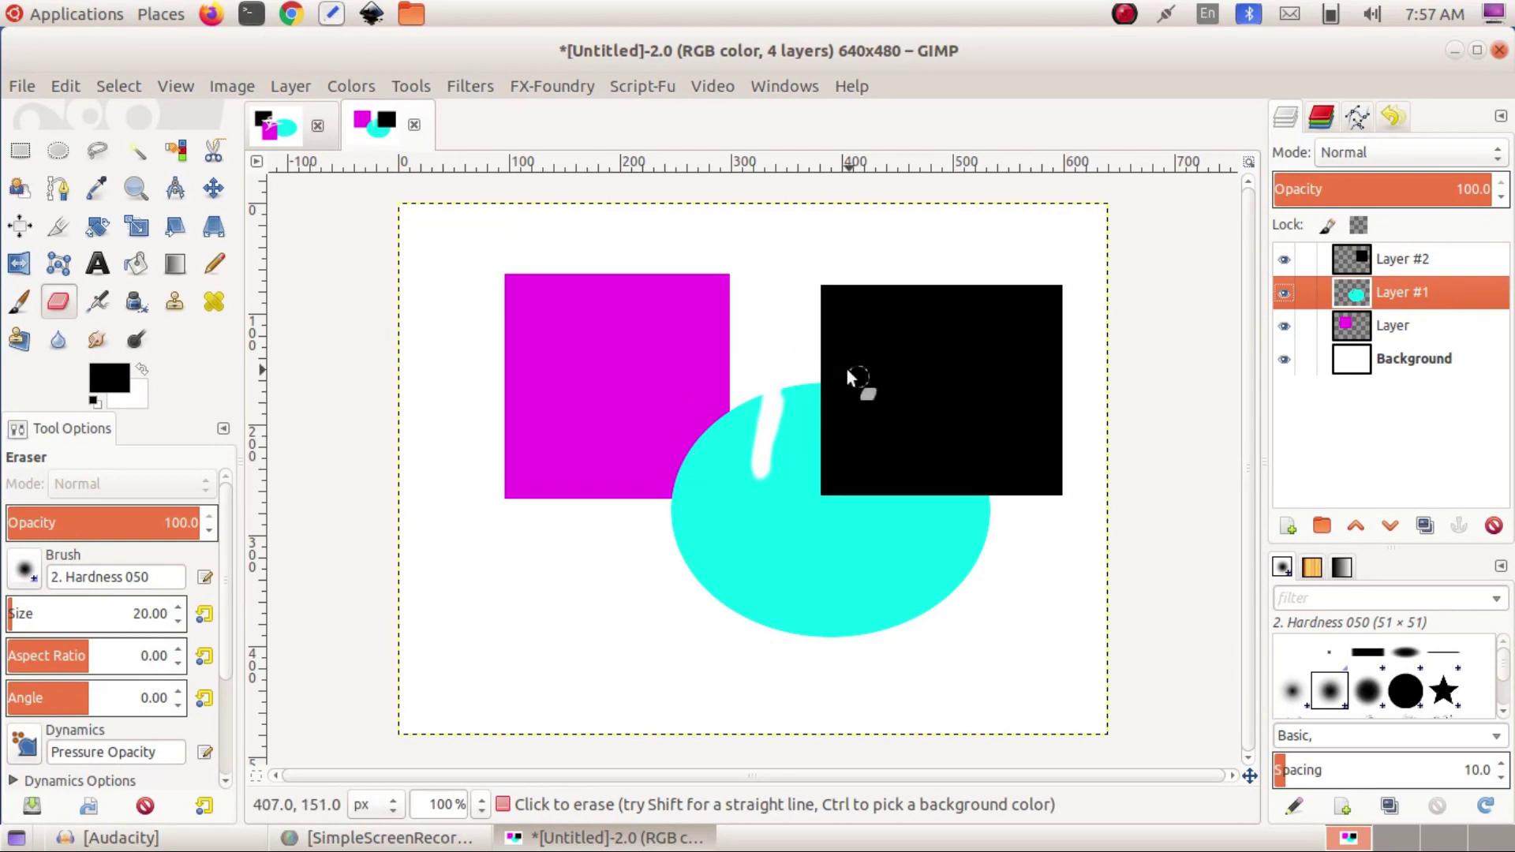
pyautogui.moveTo(805, 556); pyautogui.dragTo(875, 452)
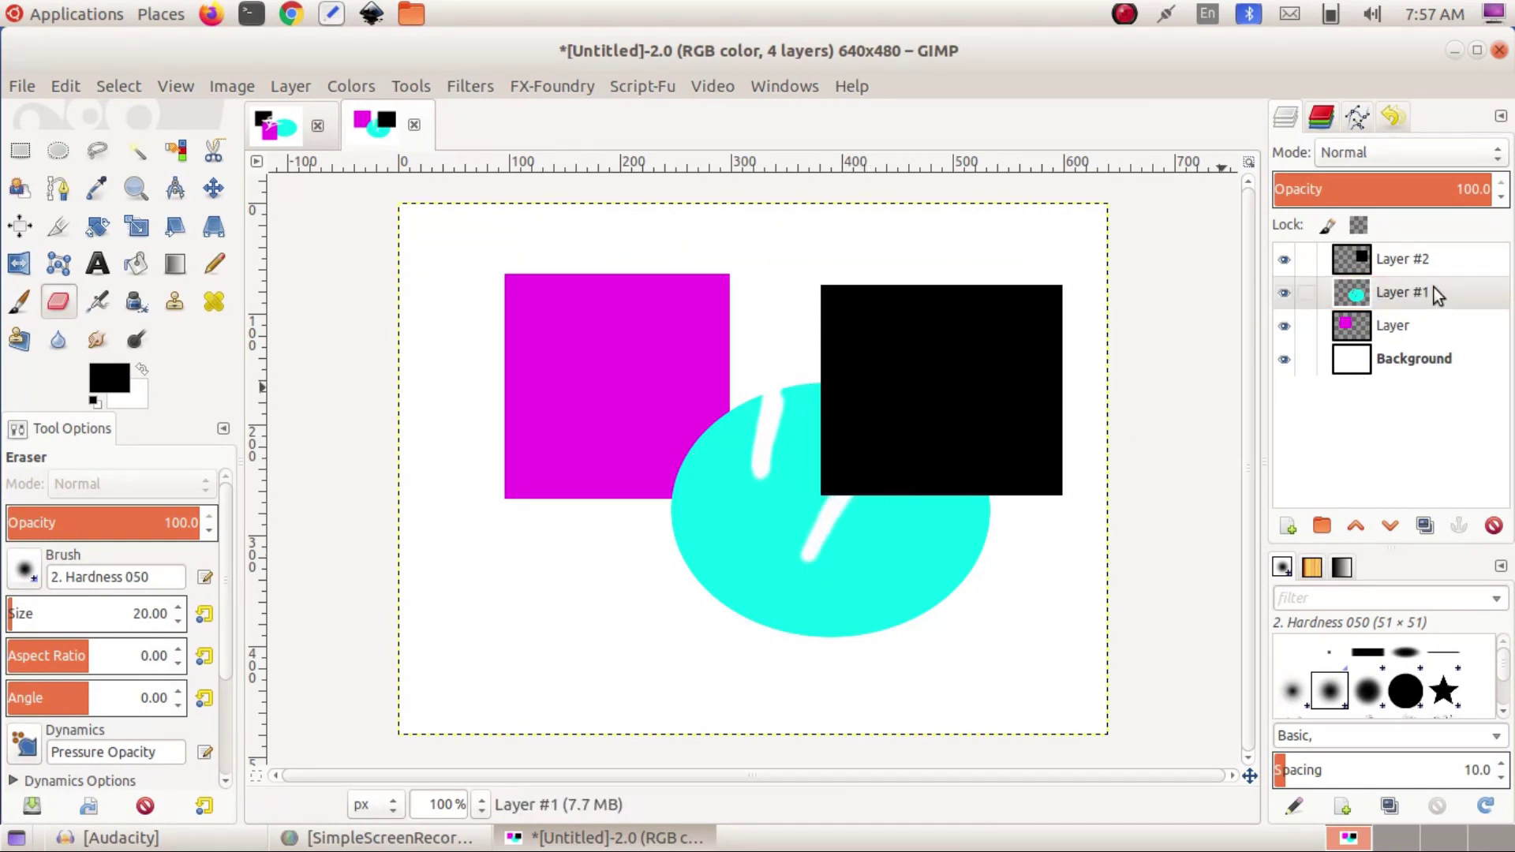
# Erase zigzag strokes along the black rectangle's lower edge on Layer #2 and at the magenta square's lower right corner on its own layer
pyautogui.click(1436, 259)
pyautogui.moveTo(935, 430)
pyautogui.mouseDown()
pyautogui.moveTo(881, 546)
pyautogui.moveTo(937, 423)
pyautogui.moveTo(897, 541)
pyautogui.moveTo(936, 468)
pyautogui.moveTo(908, 538)
pyautogui.moveTo(977, 442)
pyautogui.moveTo(919, 549)
pyautogui.moveTo(981, 467)
pyautogui.moveTo(1031, 446)
pyautogui.moveTo(993, 512)
pyautogui.moveTo(1048, 467)
pyautogui.moveTo(1035, 499)
pyautogui.mouseUp()
pyautogui.click(1407, 325)
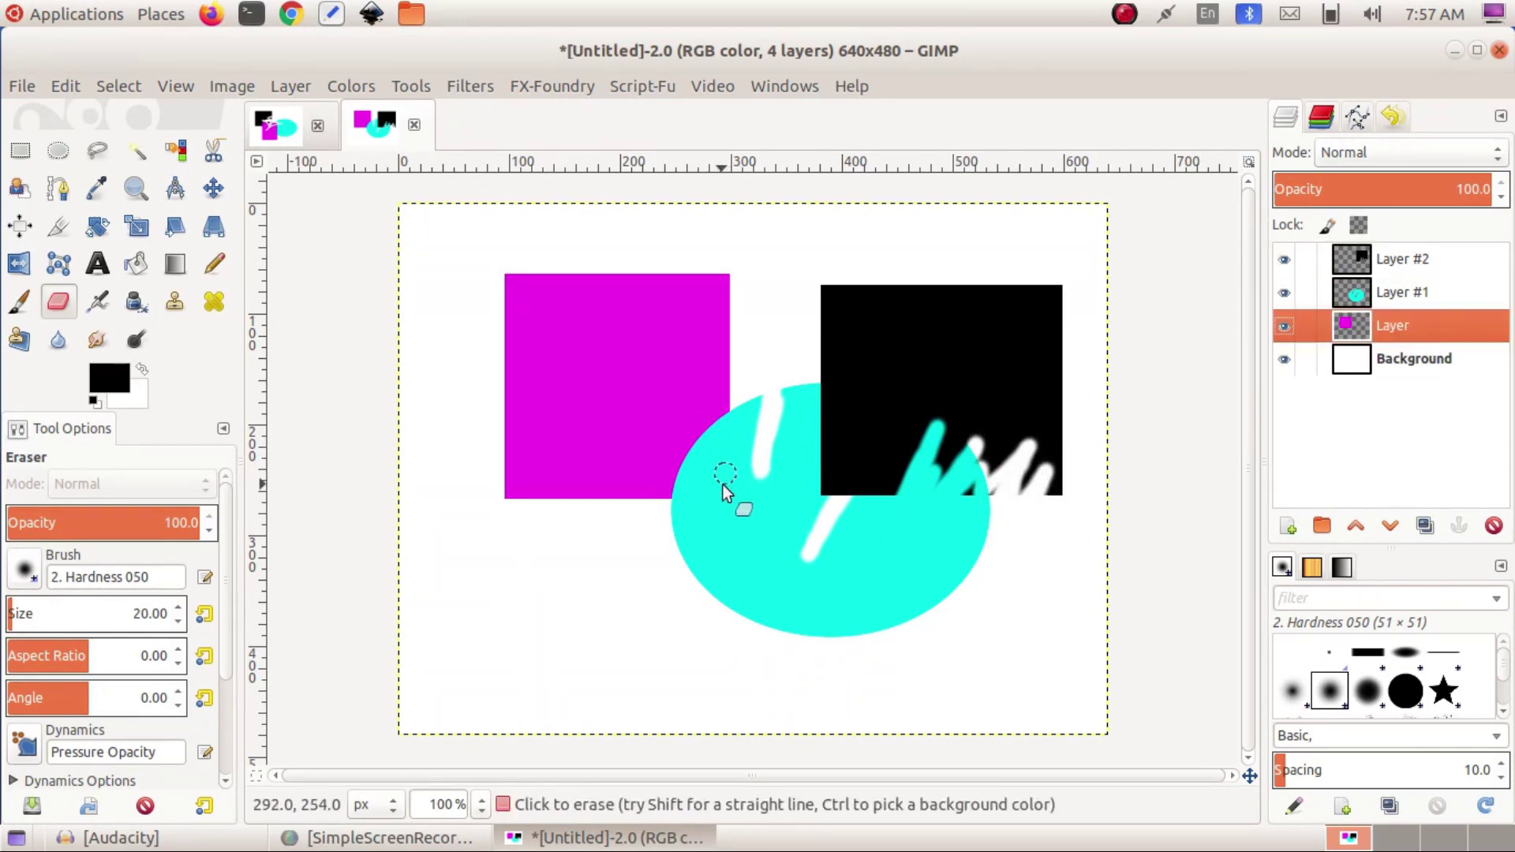
pyautogui.click(709, 552)
pyautogui.moveTo(680, 485)
pyautogui.mouseDown()
pyautogui.moveTo(697, 428)
pyautogui.moveTo(620, 513)
pyautogui.moveTo(657, 447)
pyautogui.moveTo(603, 482)
pyautogui.moveTo(706, 394)
pyautogui.mouseUp()
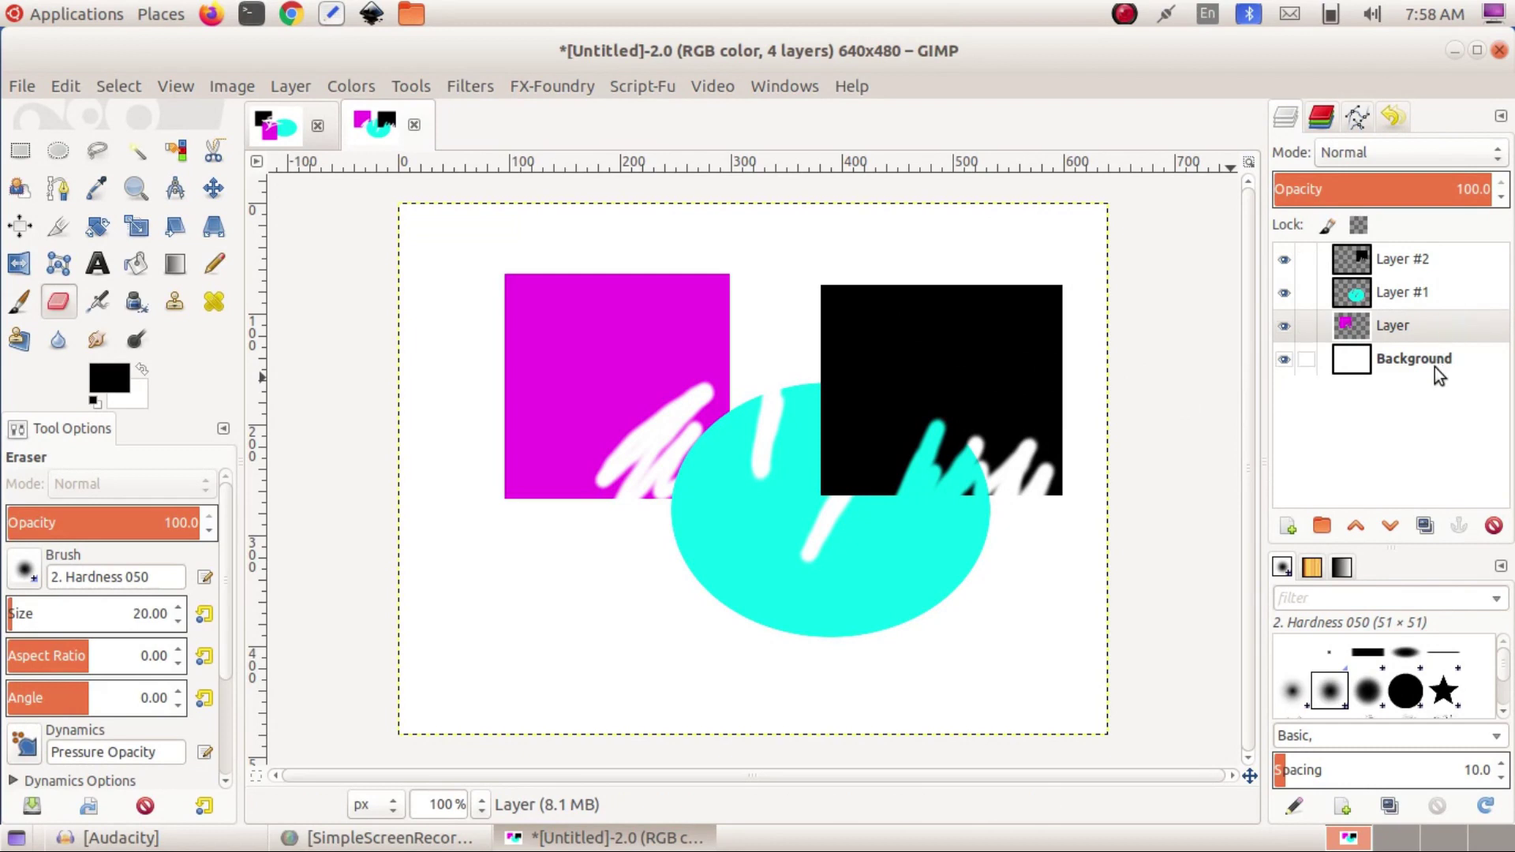
# Hide and reshow the Background layer to examine the erased areas, and reselect the magenta square's layer
pyautogui.click(1429, 328)
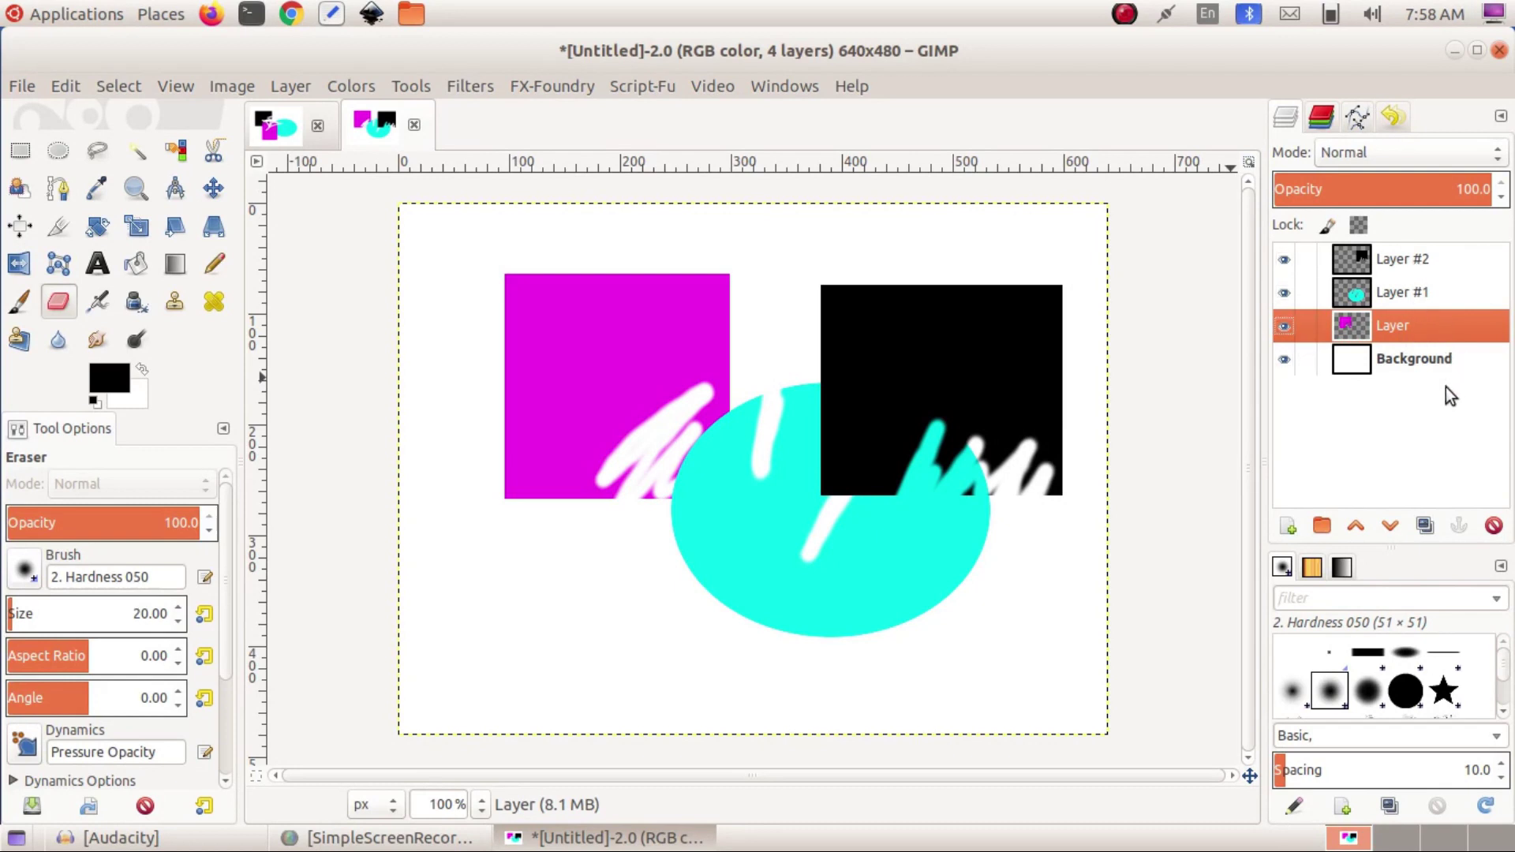
pyautogui.click(1284, 359)
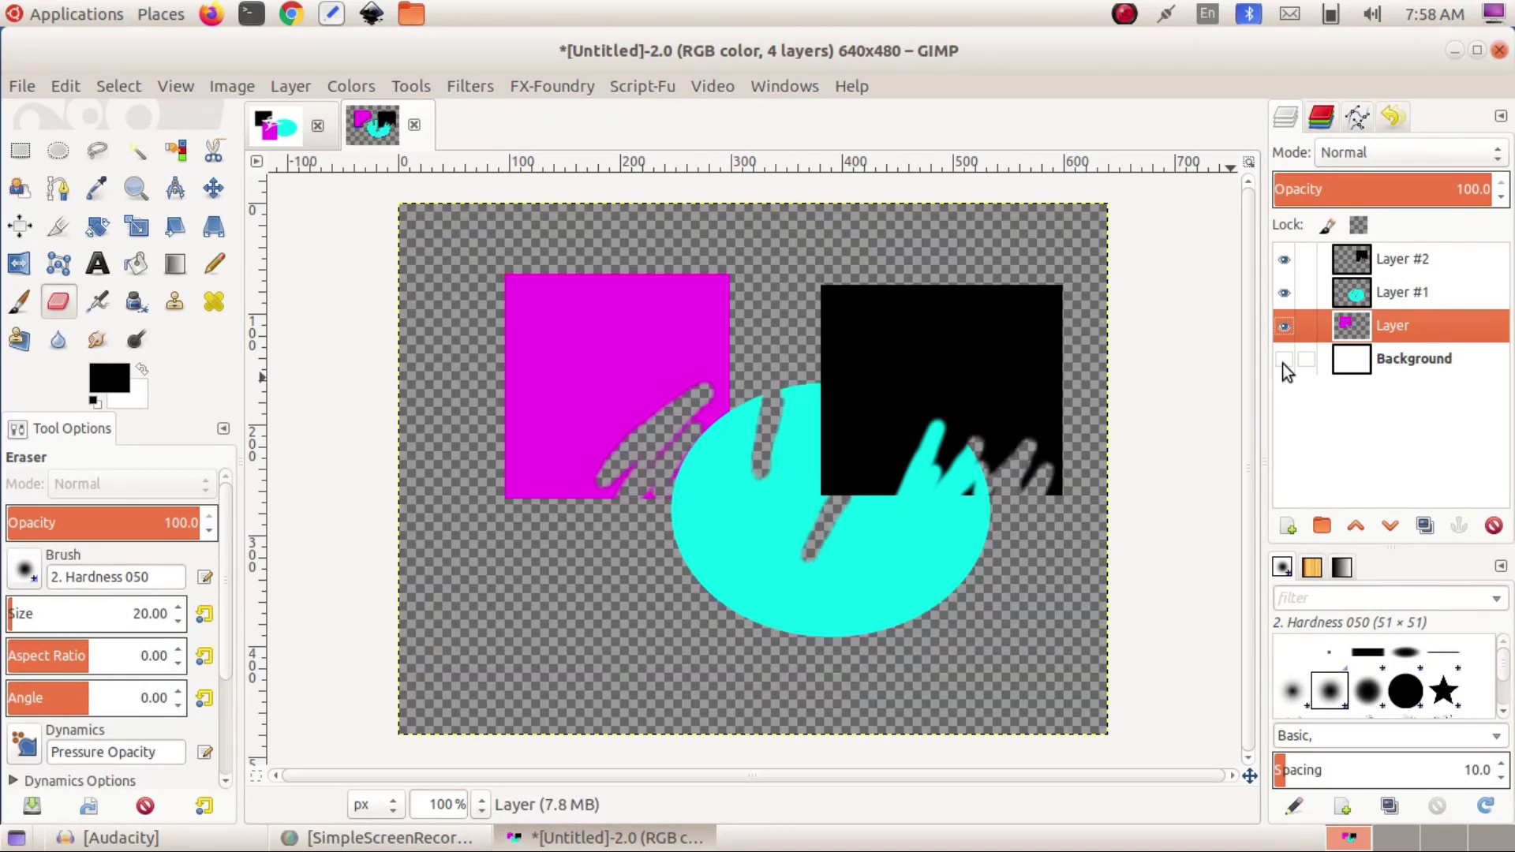
pyautogui.click(1283, 360)
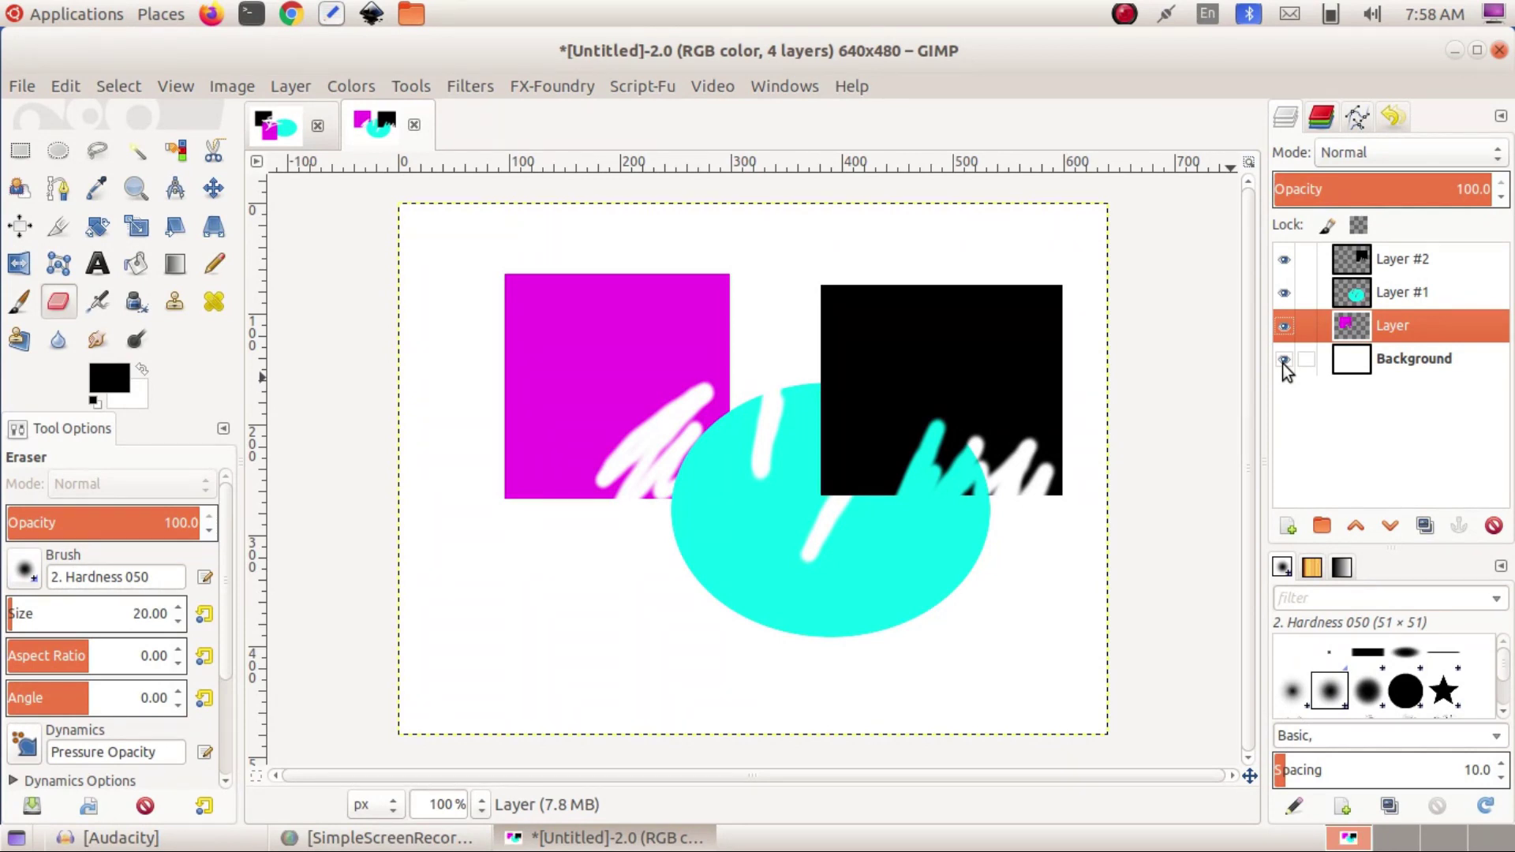
pyautogui.click(1414, 360)
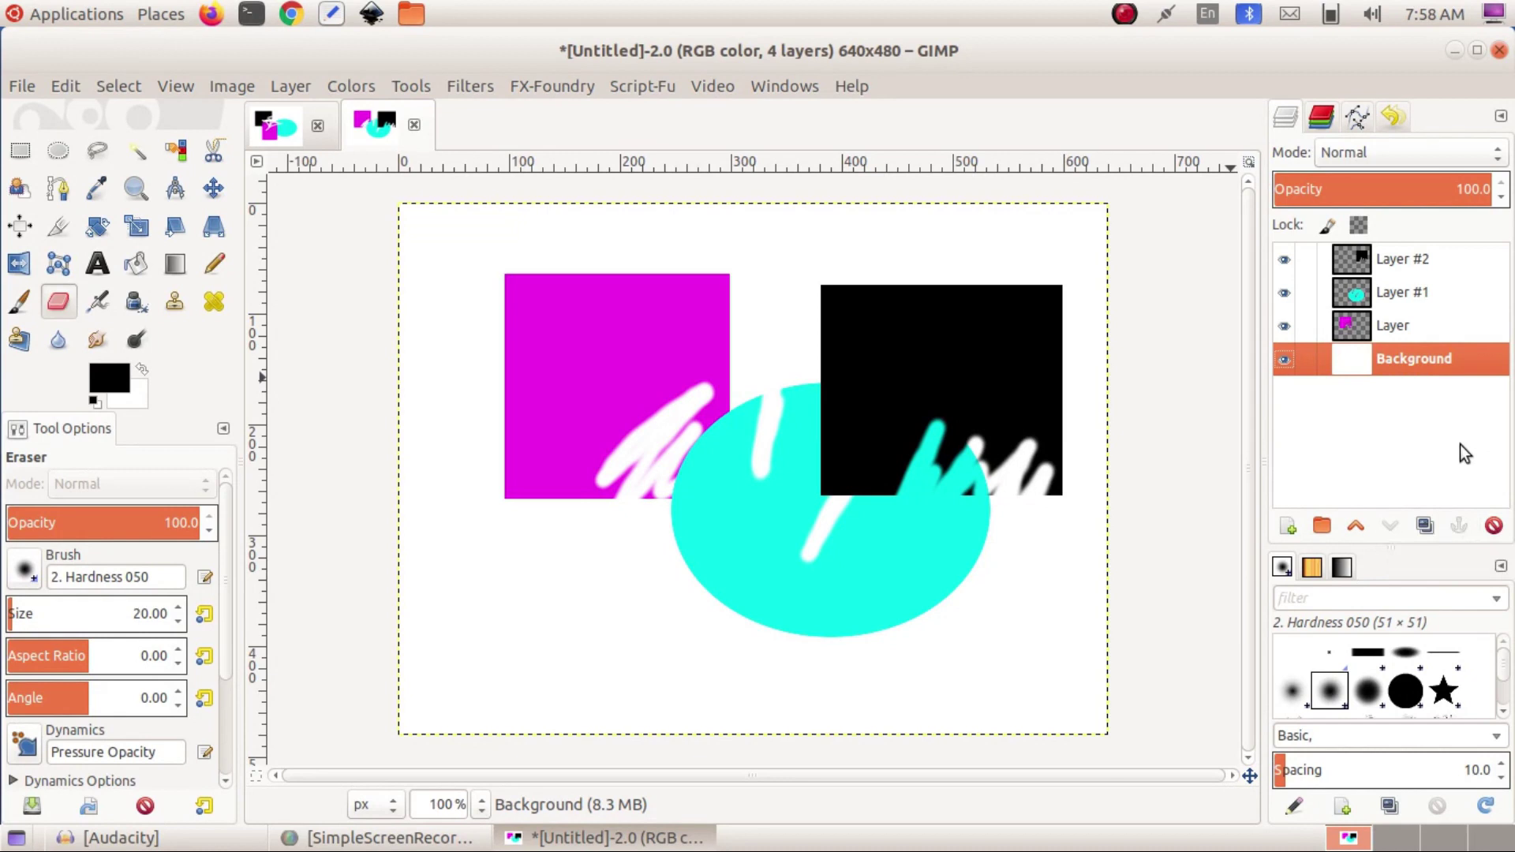
pyautogui.click(1409, 329)
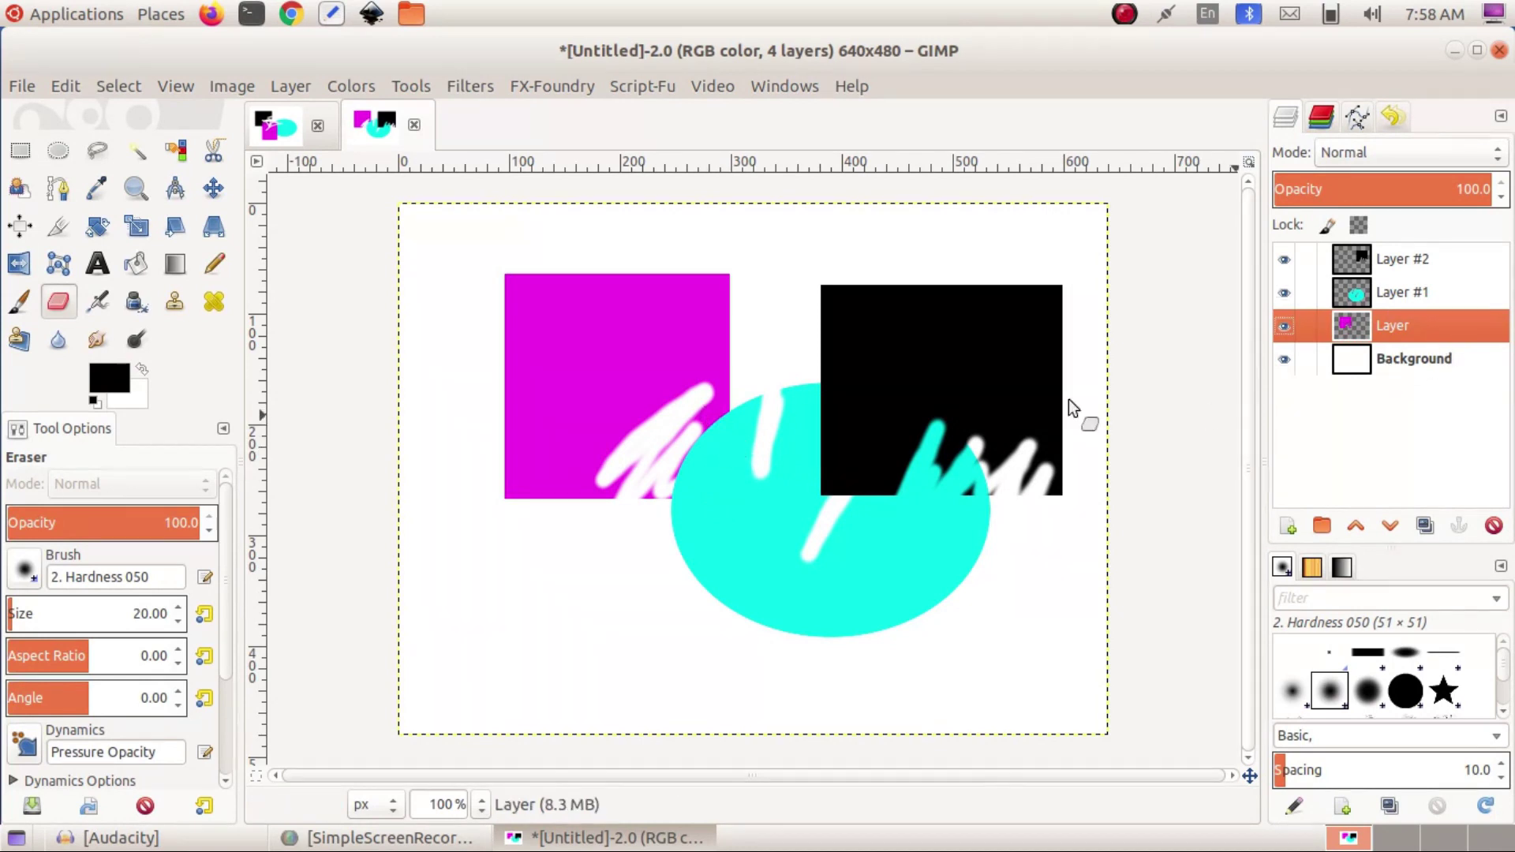
# Raise the magenta square's layer above the cyan ellipse's Layer #1, and lower the black rectangle's Layer #2 to just above the Background
pyautogui.click(1357, 527)
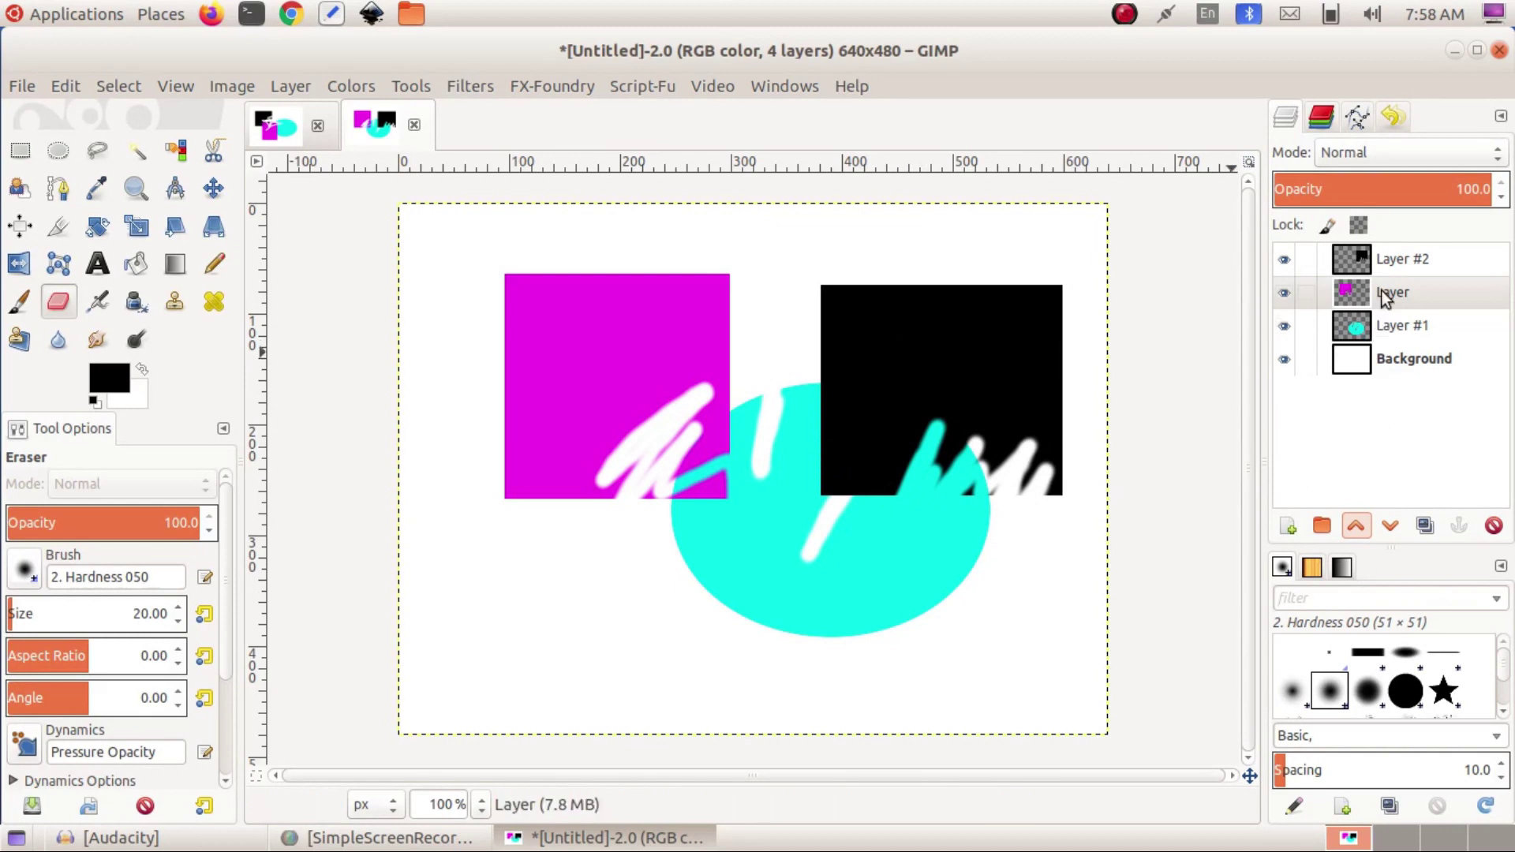
pyautogui.click(1409, 259)
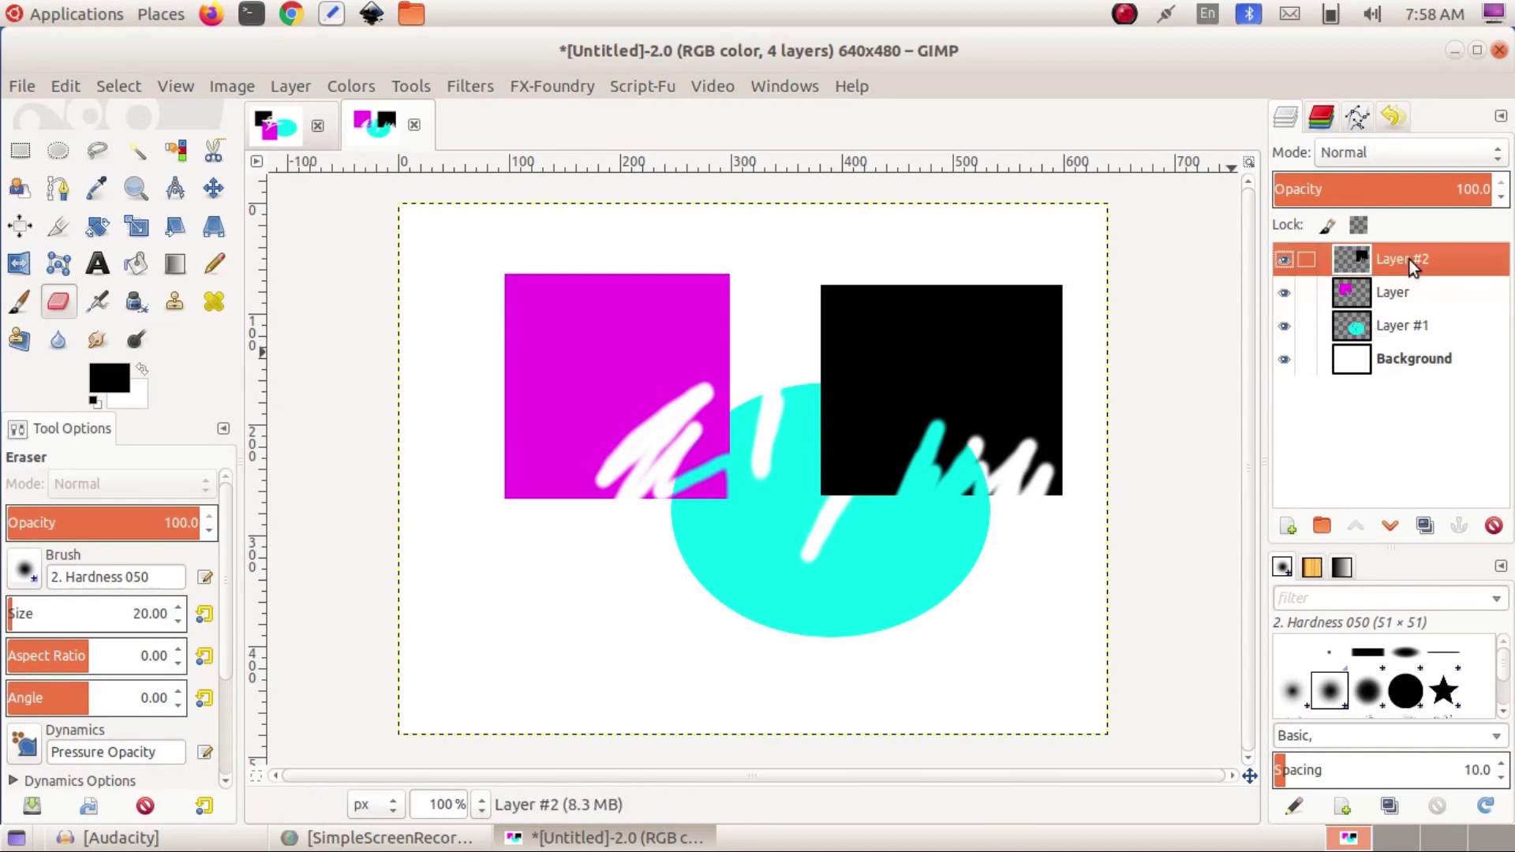
pyautogui.click(1392, 526)
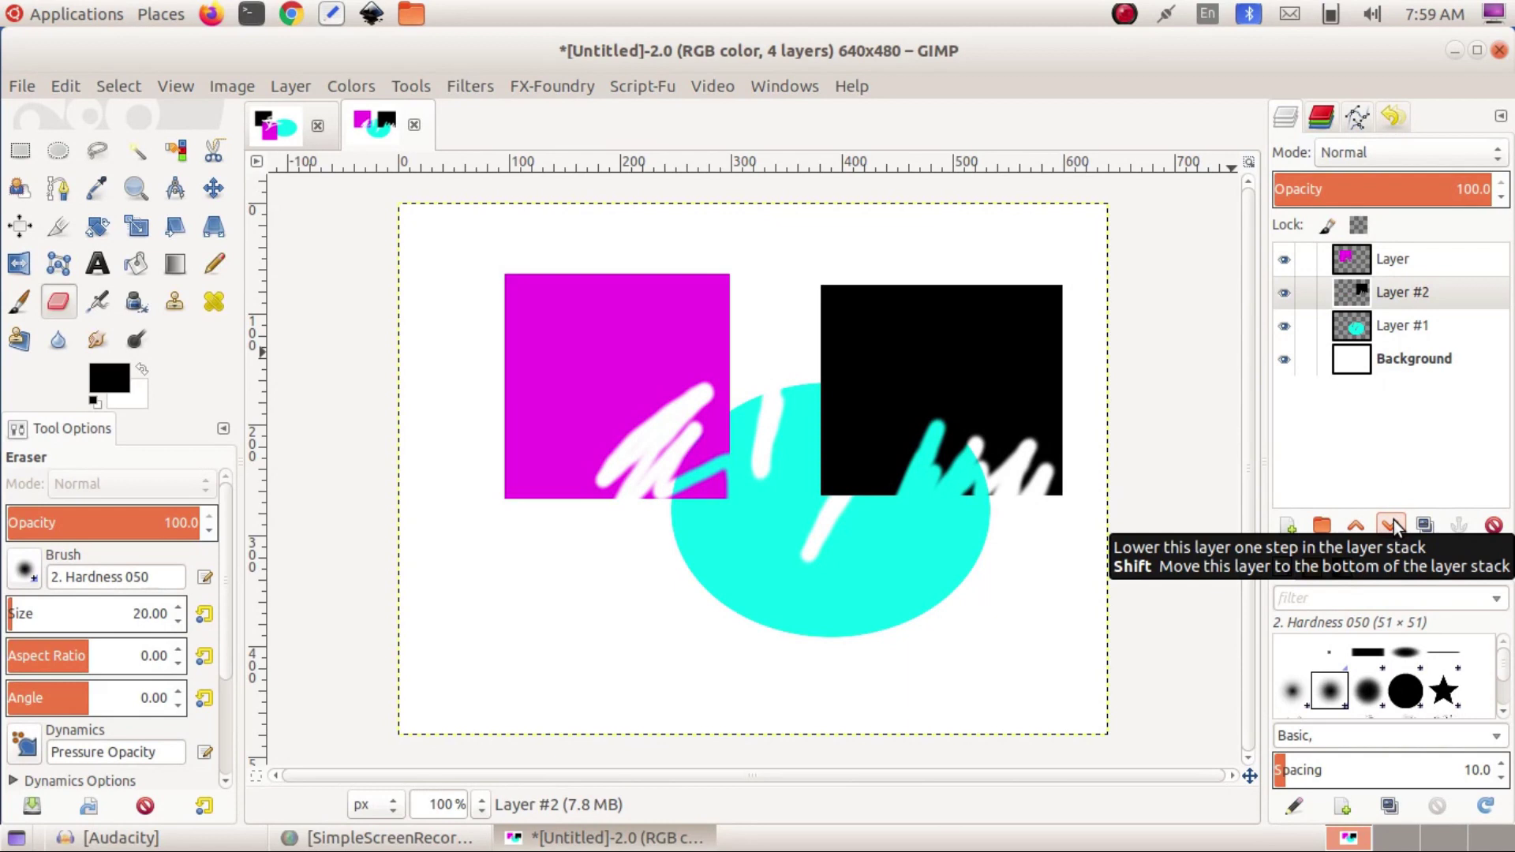
pyautogui.click(1392, 526)
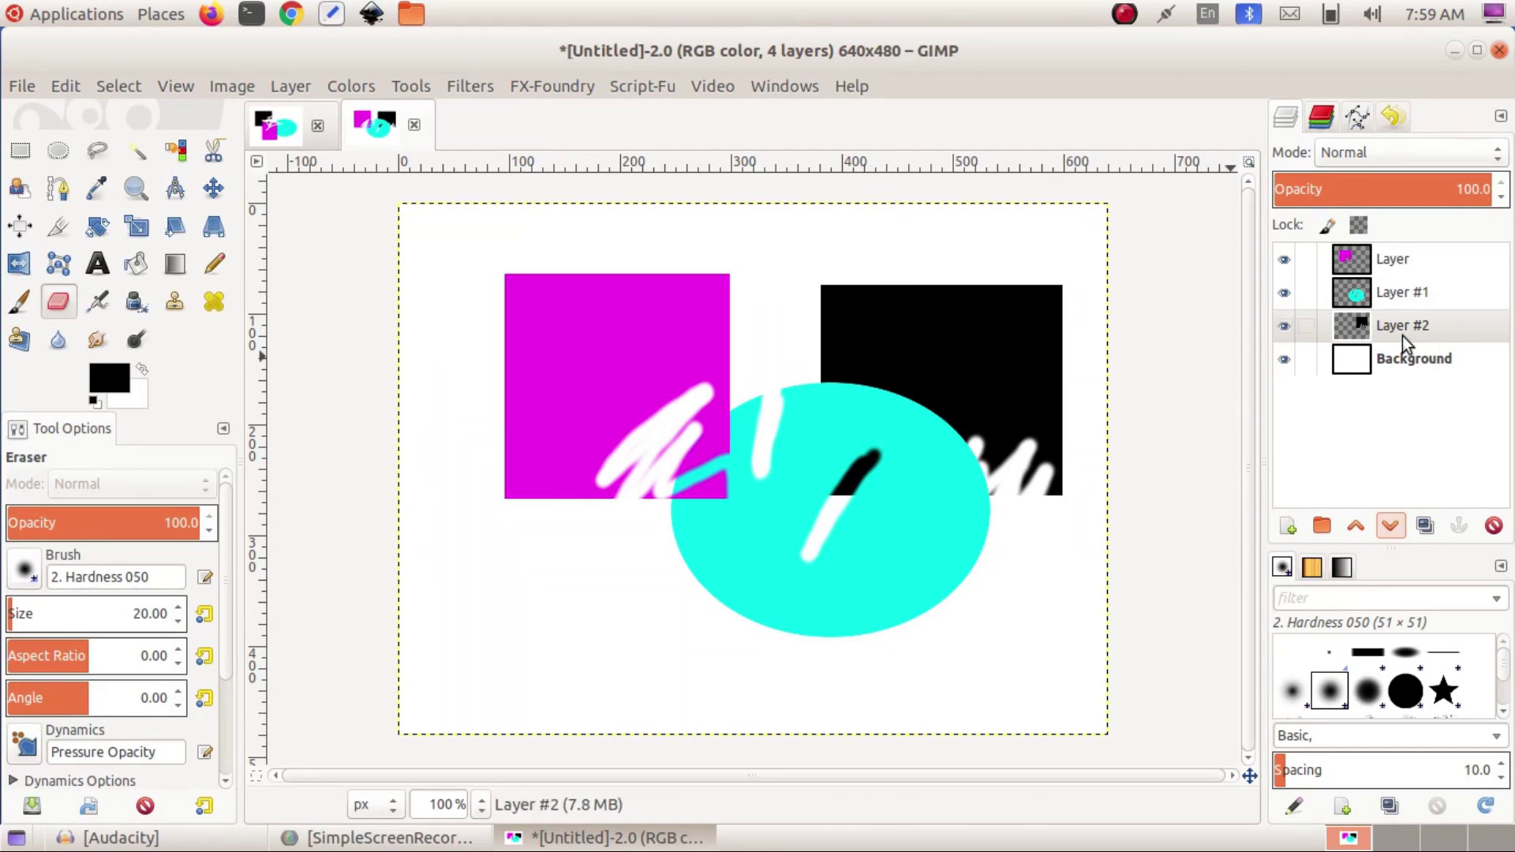
# Duplicate the cyan ellipse's Layer #1 and move the copy down and left, so it partly lies beneath the magenta square's lower edge
pyautogui.click(1397, 293)
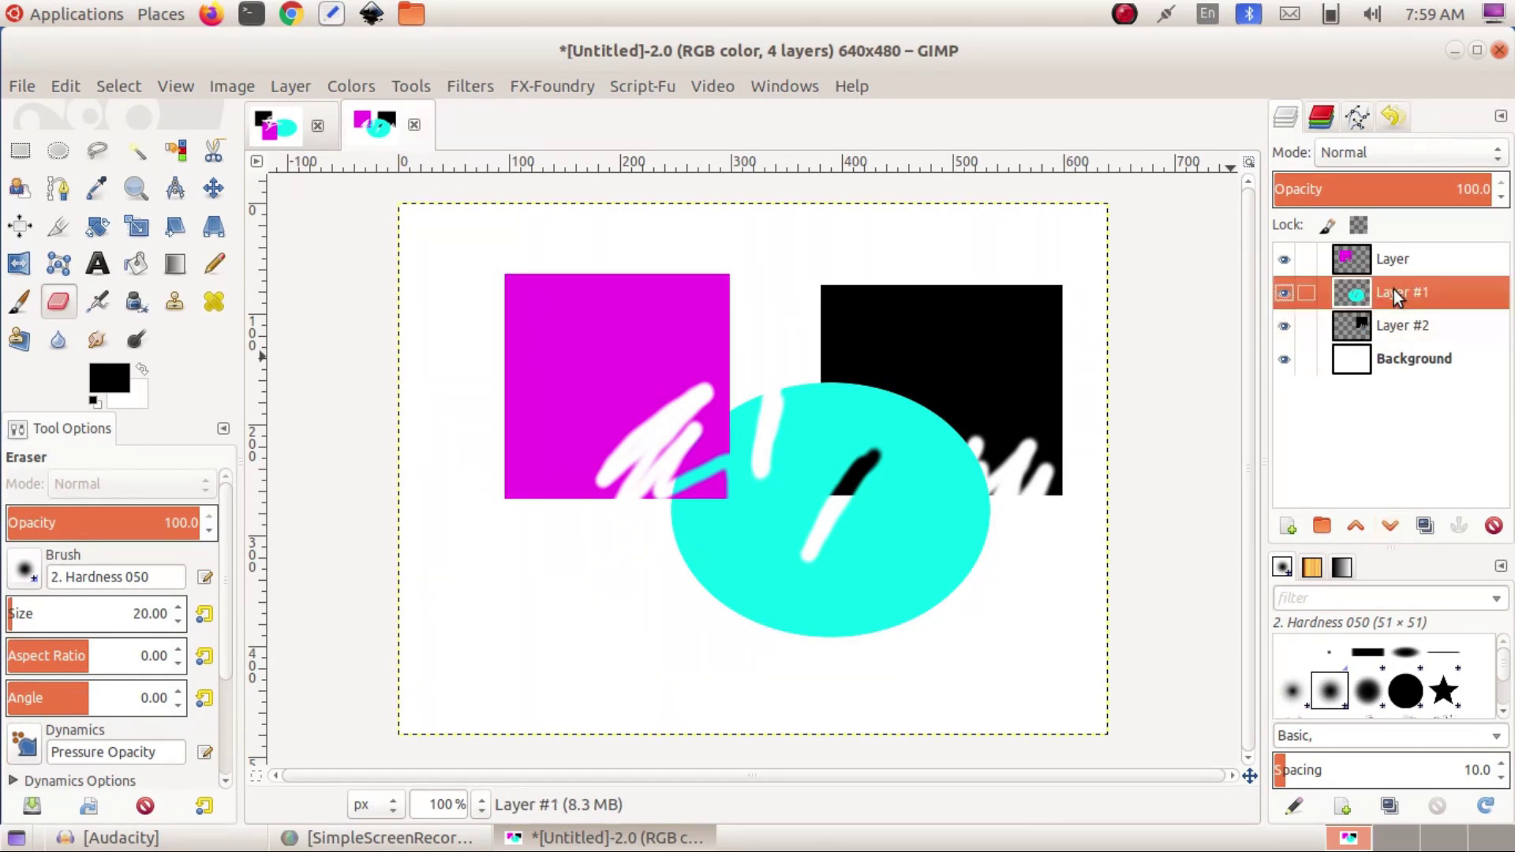
pyautogui.click(1426, 525)
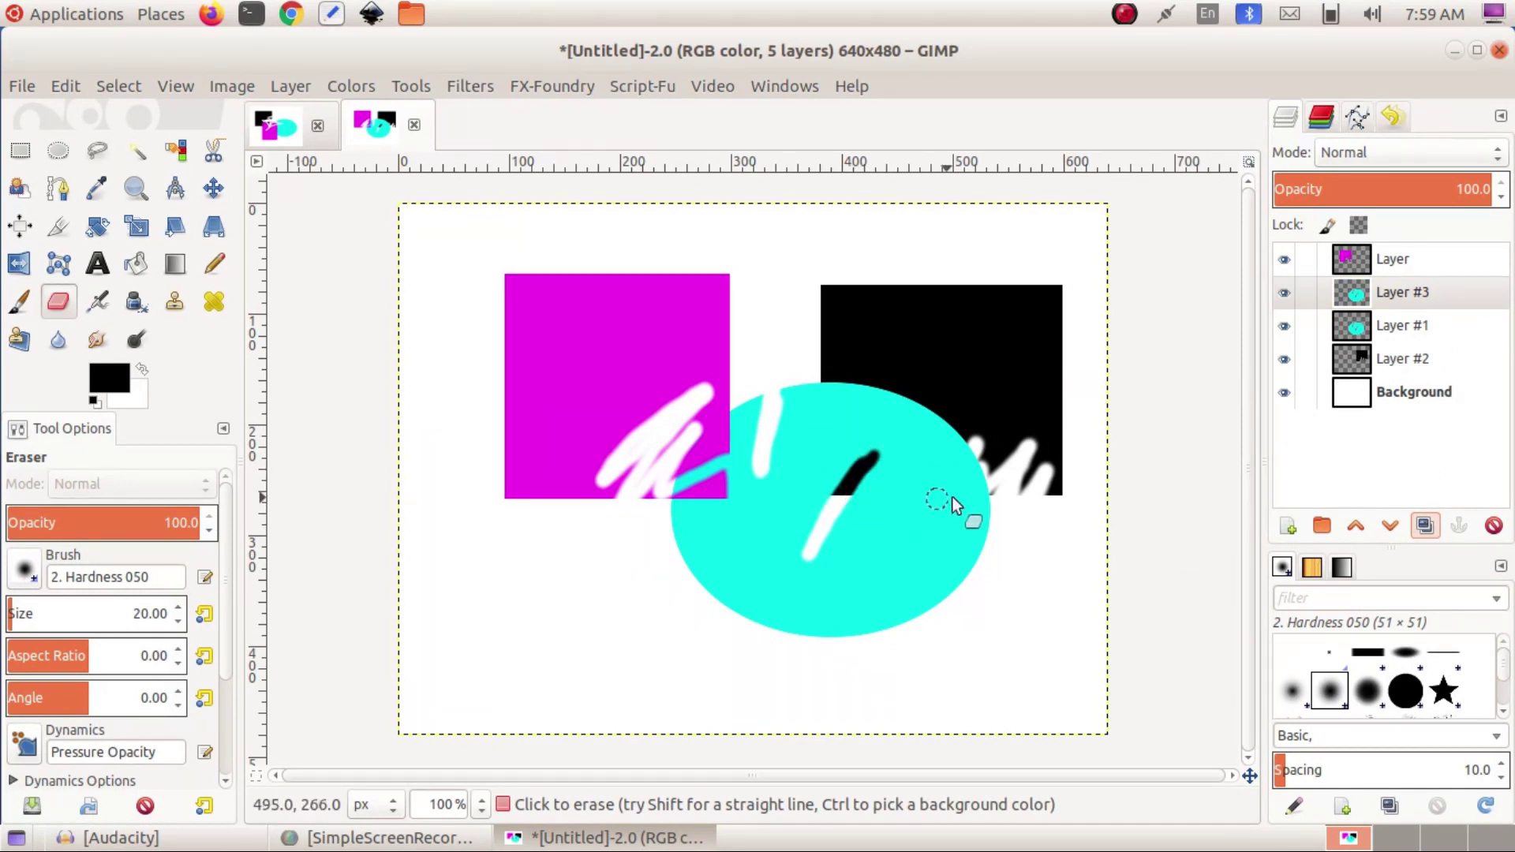
pyautogui.click(214, 189)
pyautogui.moveTo(874, 543); pyautogui.dragTo(617, 632)
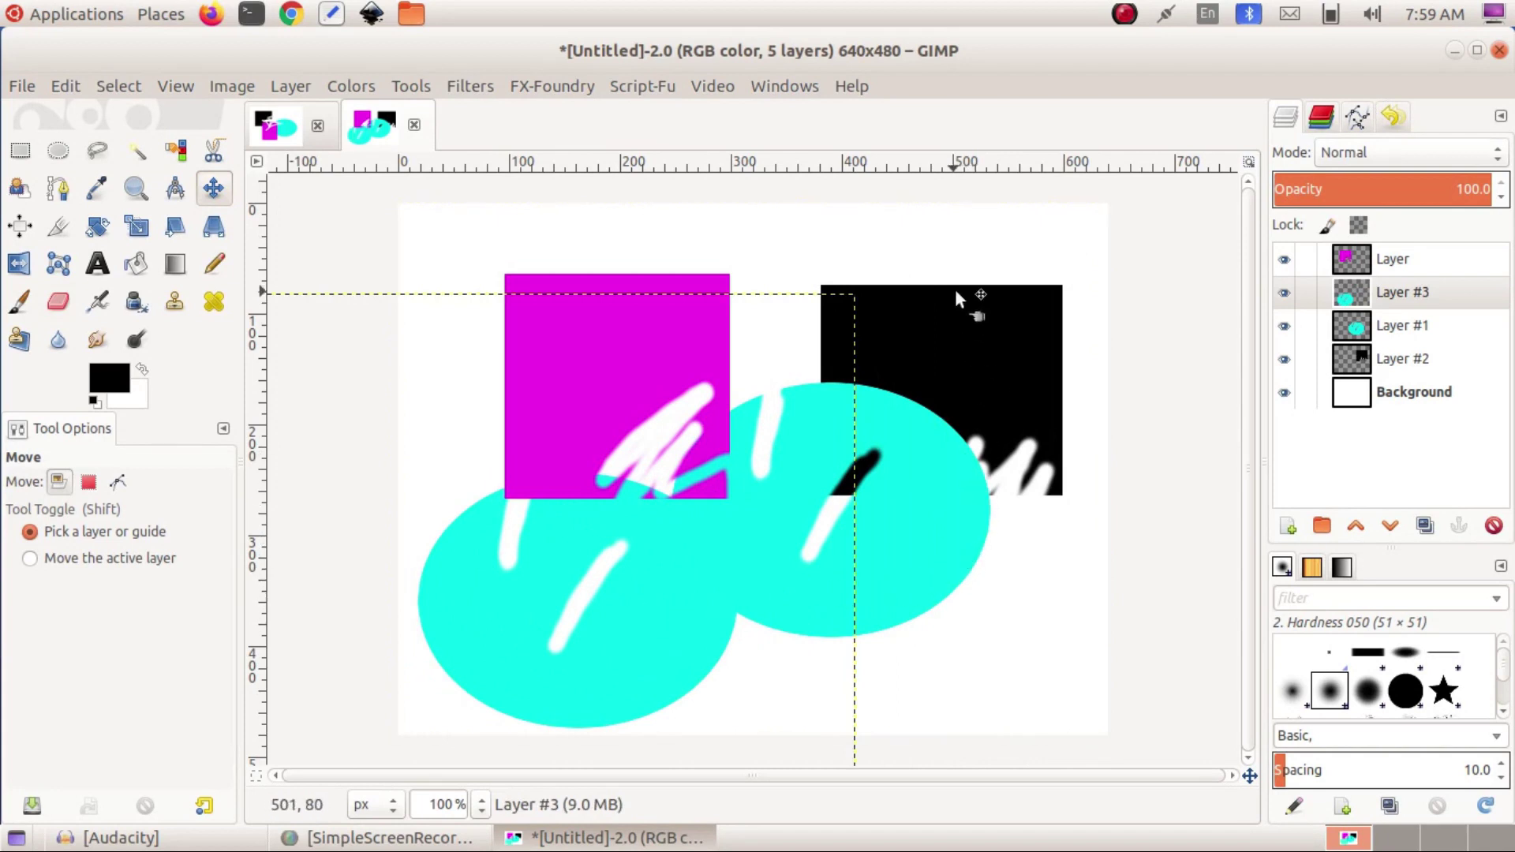
# Select the magenta square's layer, view the single-layer image for comparison, and return to the layered image
pyautogui.click(1370, 260)
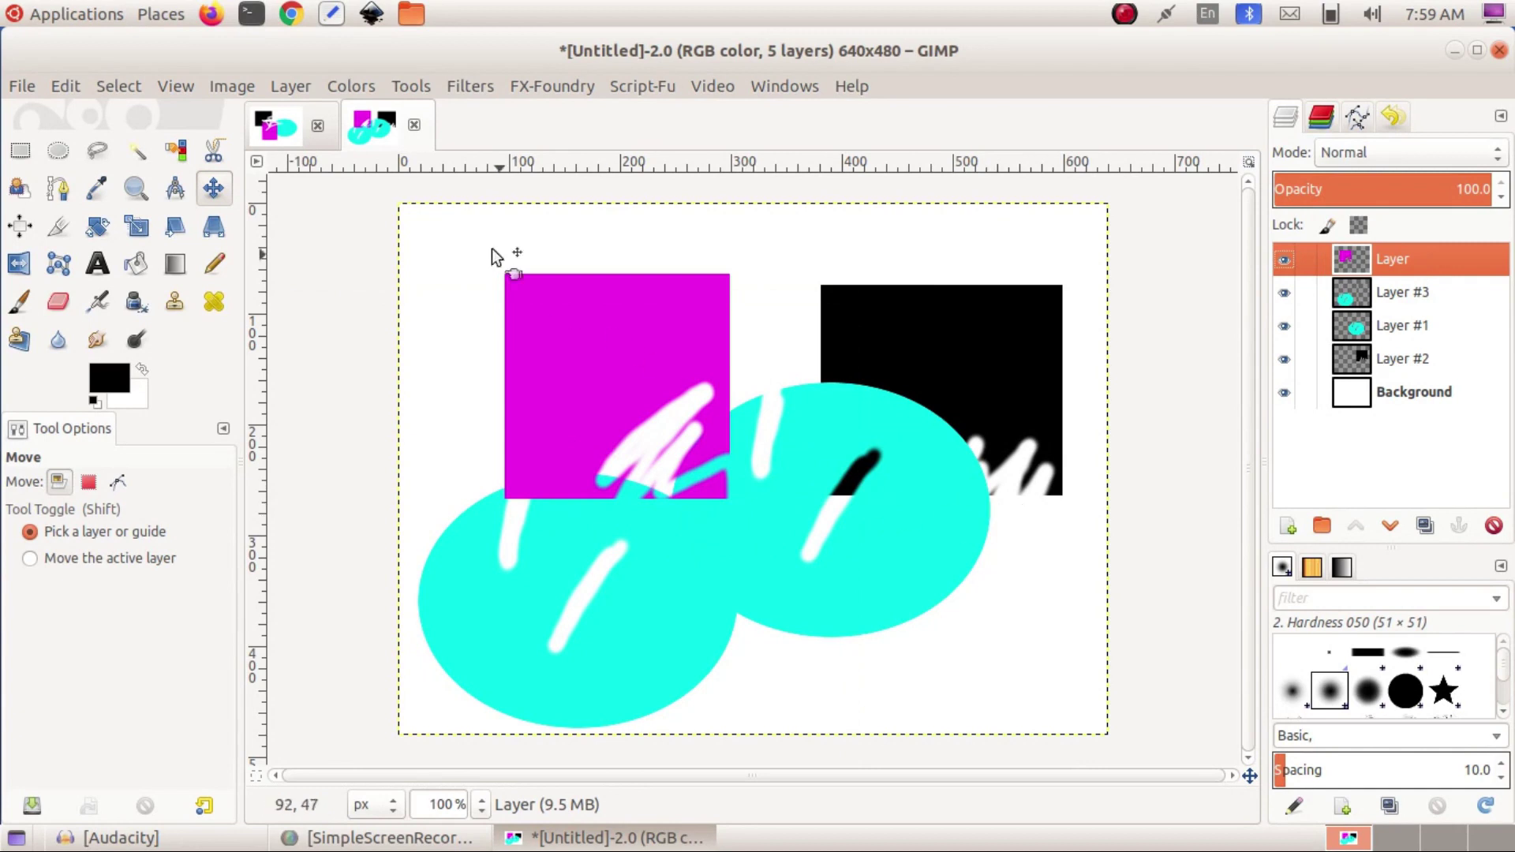
pyautogui.click(283, 127)
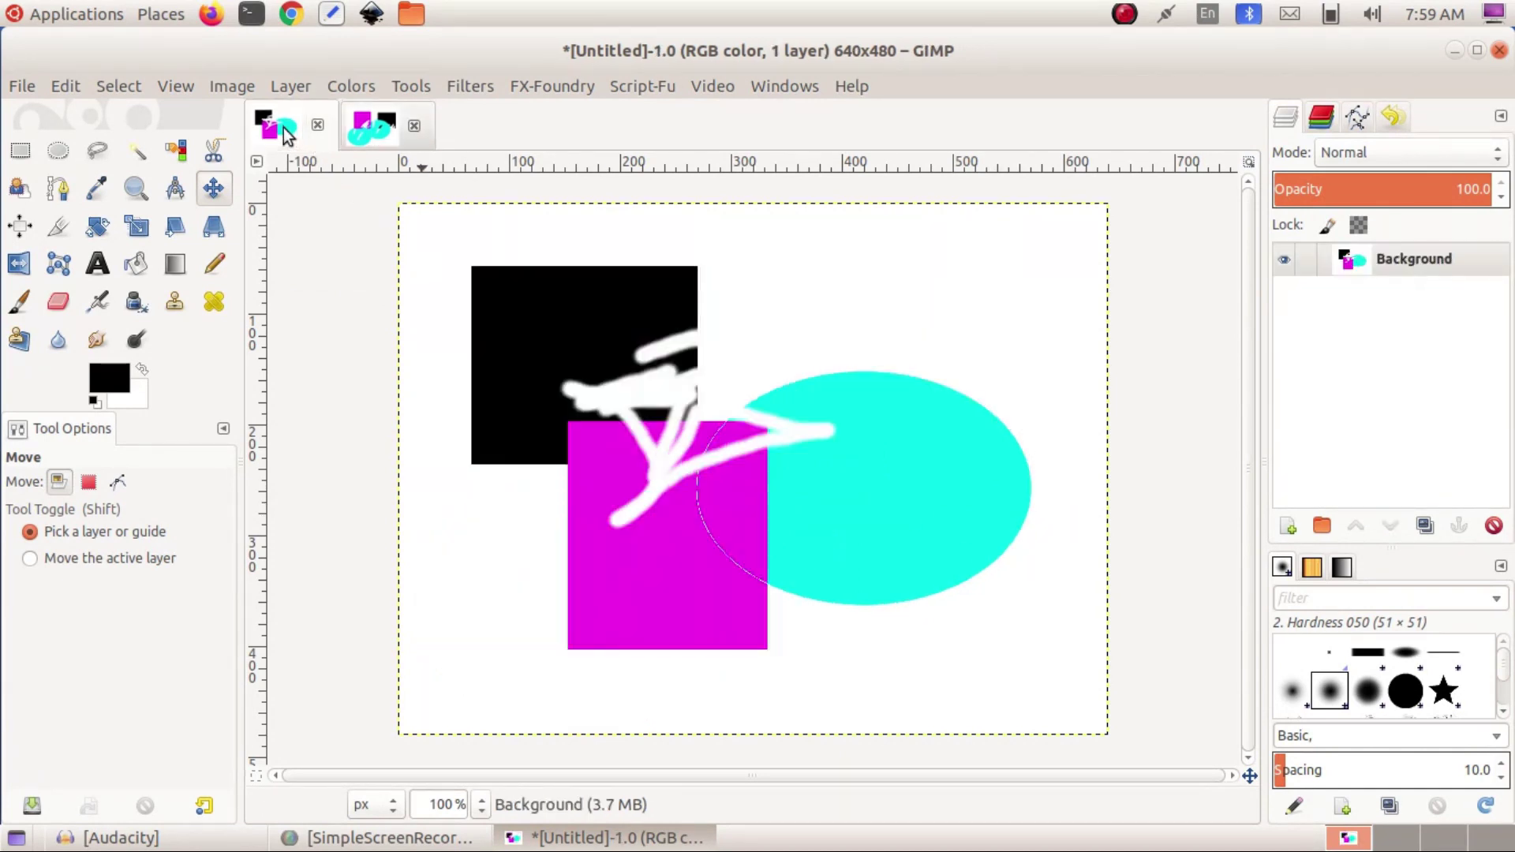
pyautogui.click(371, 124)
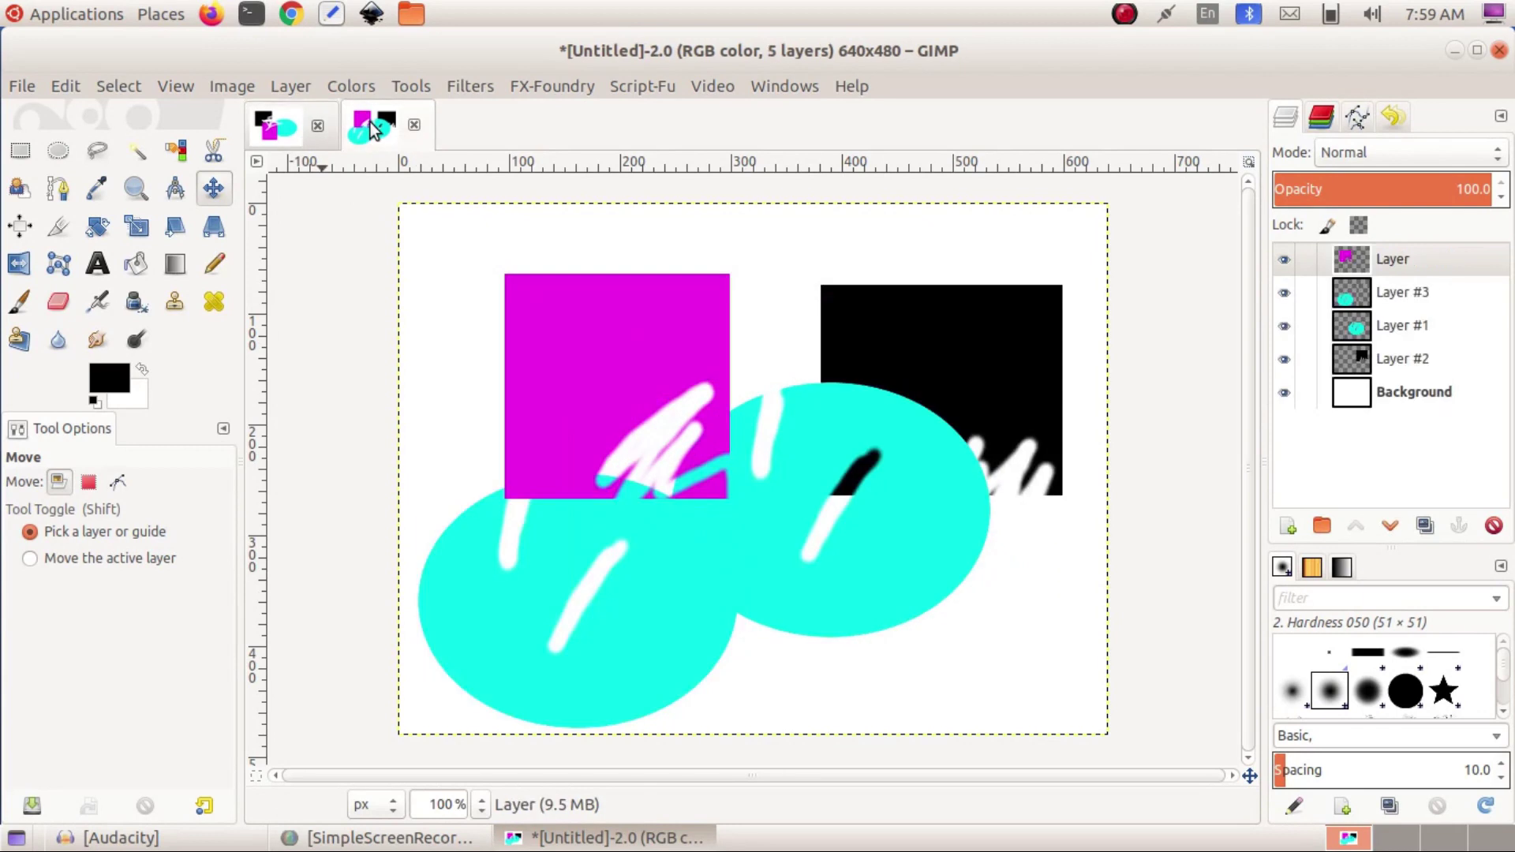